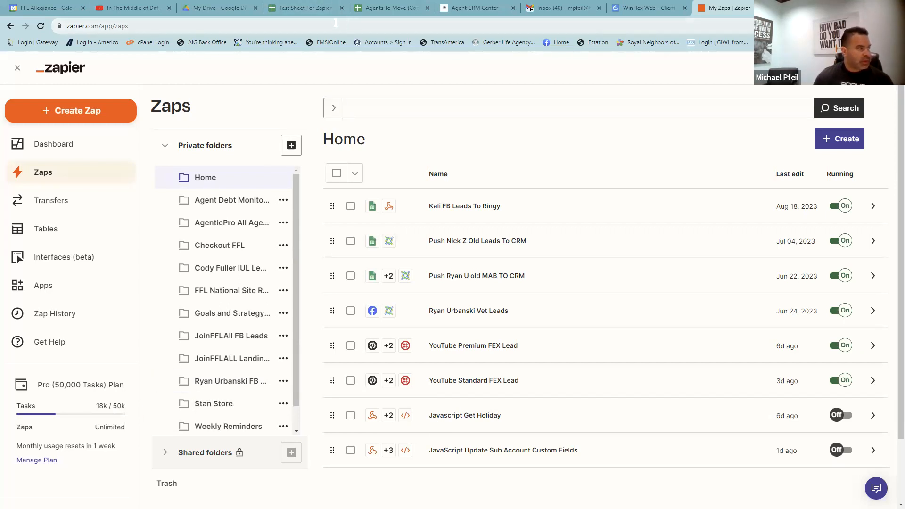
# - Review the sample row in Test Sheet For Zapier, then view the Agent CRM Center contacts list
pyautogui.click(311, 10)
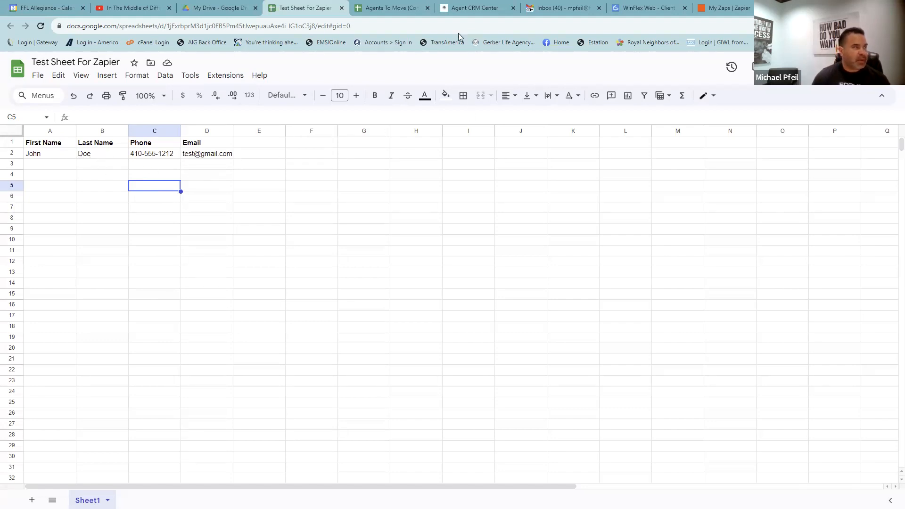
pyautogui.click(469, 8)
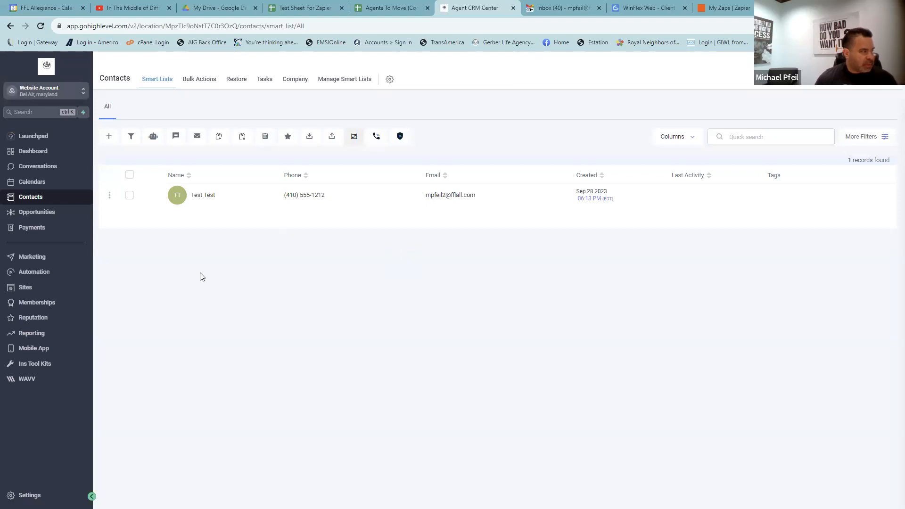
# - Switch to the My Zaps | Zapier tab to get back to the Zaps list
pyautogui.click(730, 8)
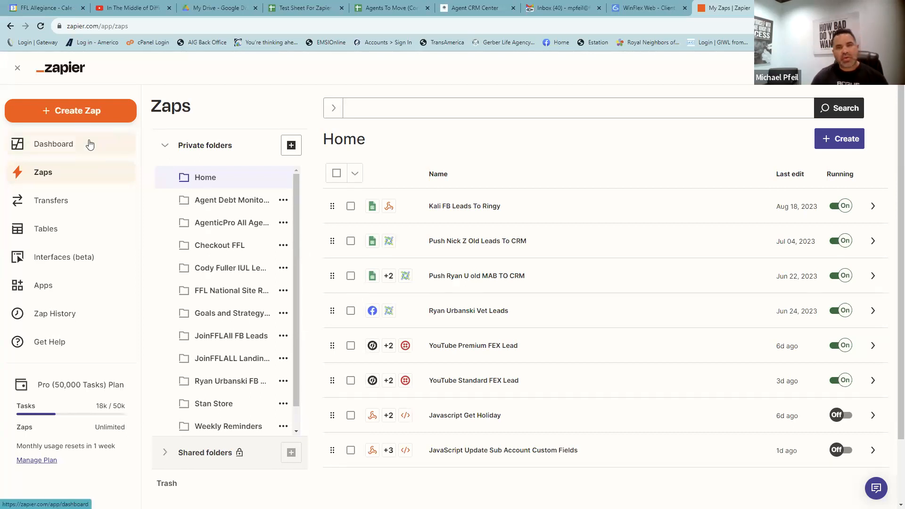
# - Create a new Zap and pick Google Sheets as its trigger app by searching 'google'
pyautogui.click(68, 119)
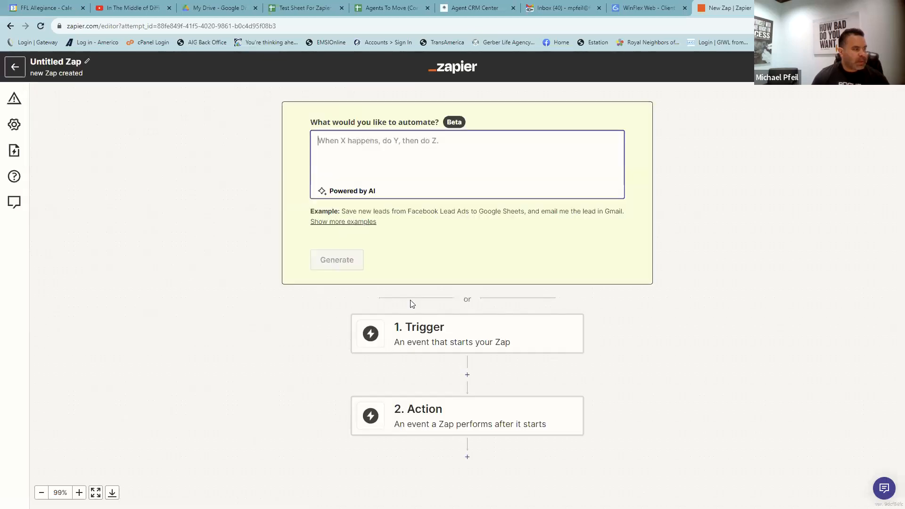
pyautogui.click(440, 344)
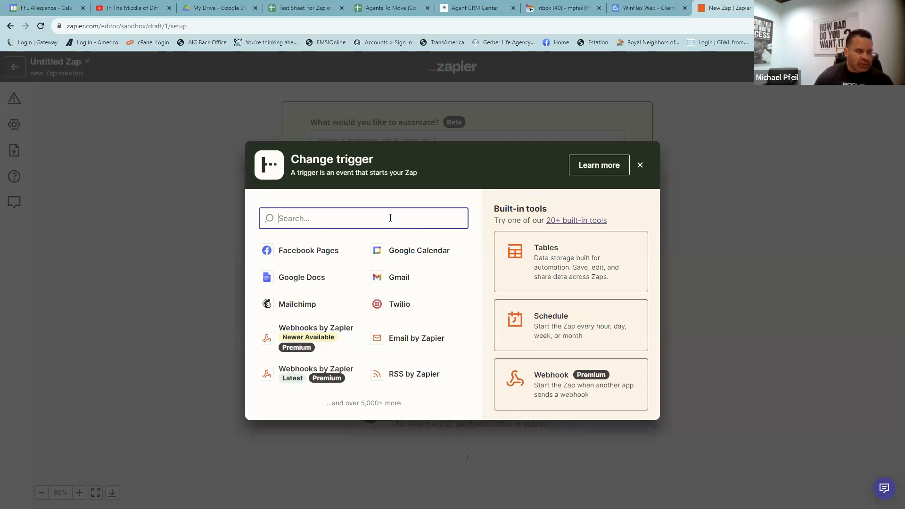
pyautogui.write('google s')
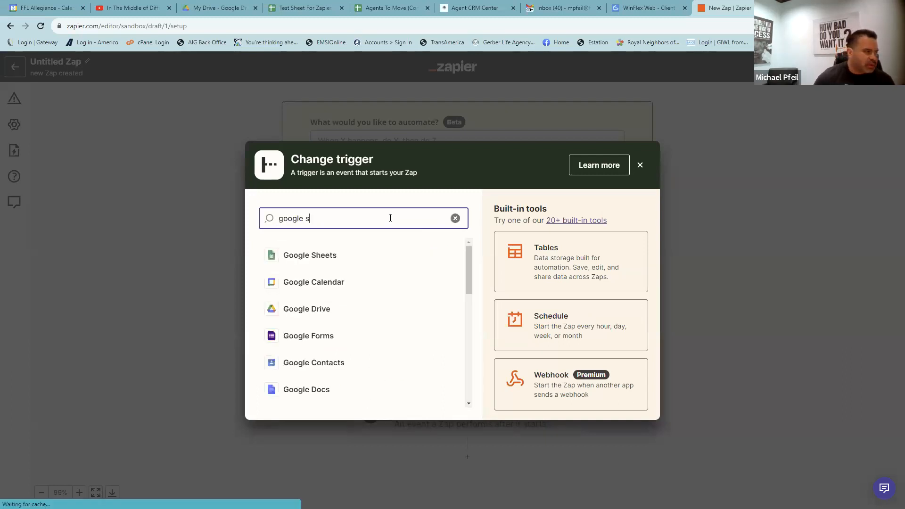
pyautogui.click(300, 260)
pyautogui.click(321, 267)
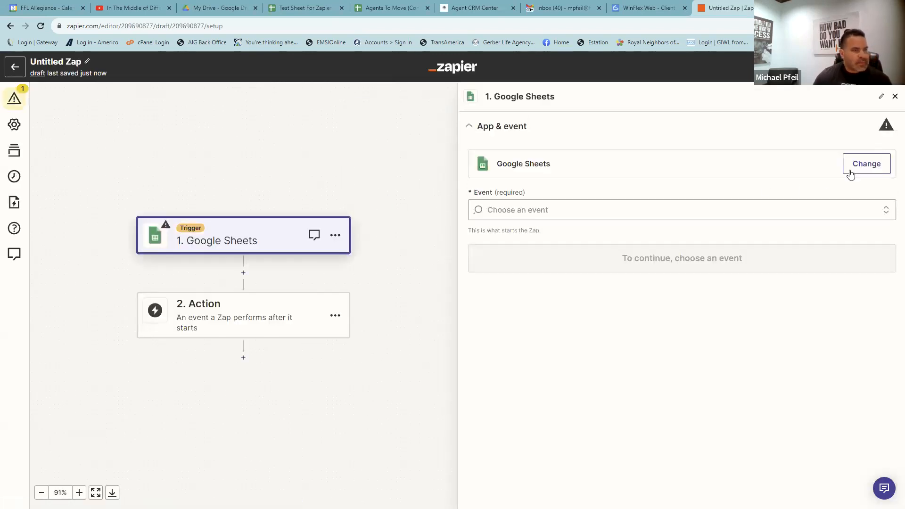
# - Set the trigger event to New or Updated Spreadsheet Row and use the existing Google Sheets account
pyautogui.click(891, 214)
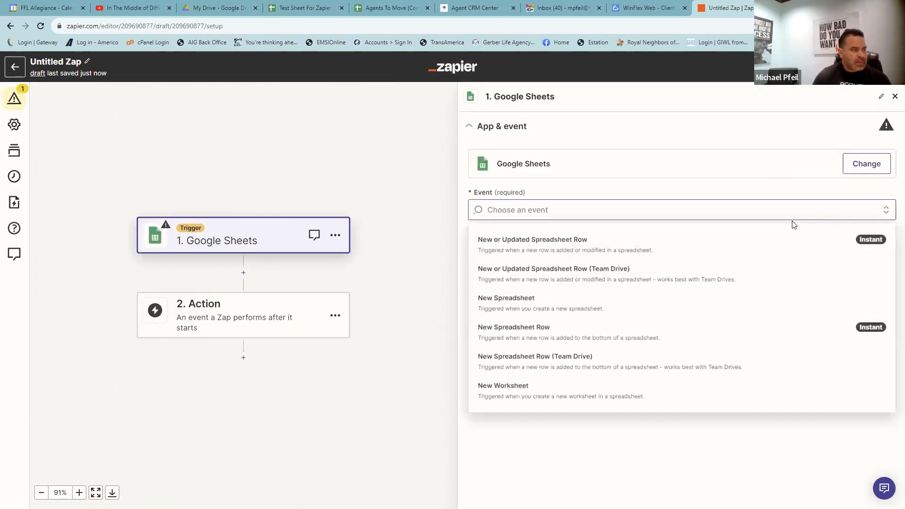
pyautogui.click(522, 247)
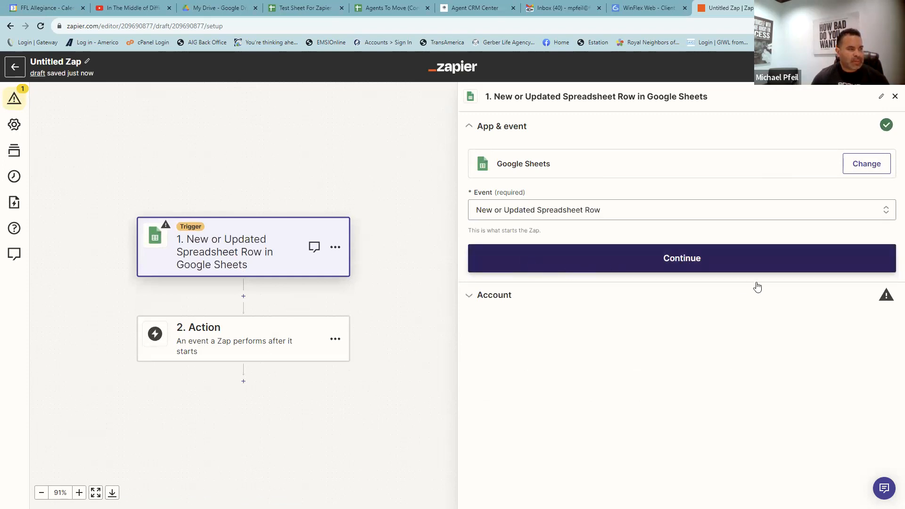
pyautogui.click(661, 265)
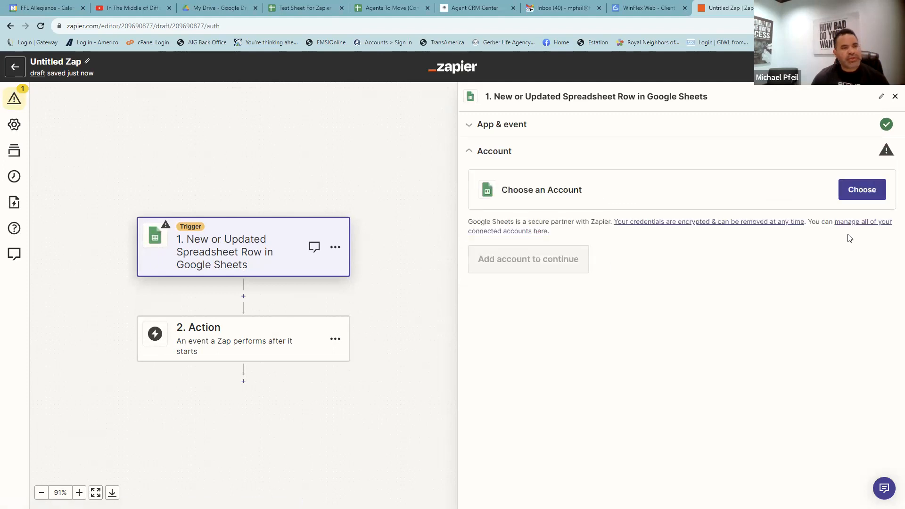
pyautogui.click(856, 188)
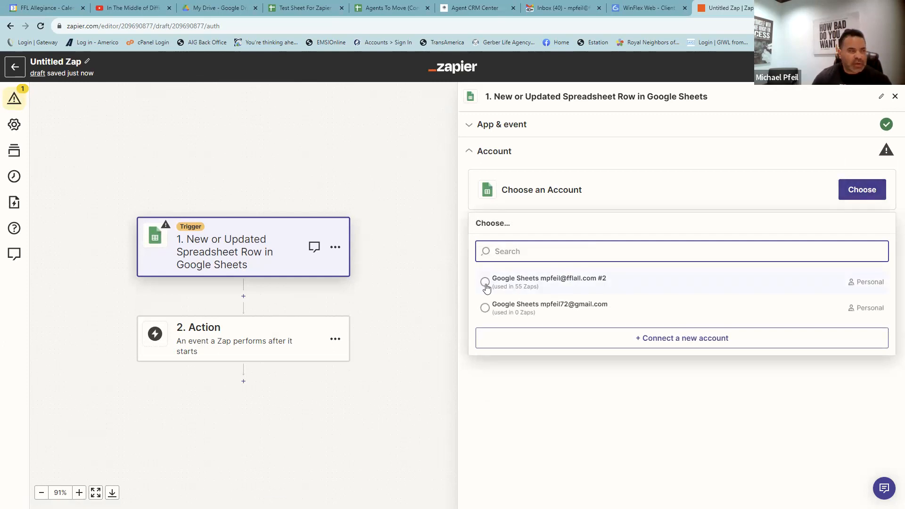
pyautogui.click(534, 279)
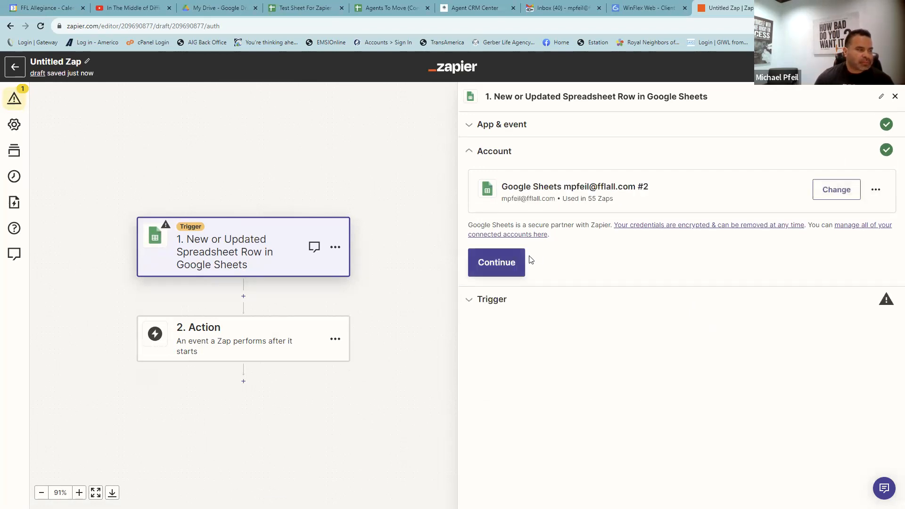
pyautogui.click(505, 261)
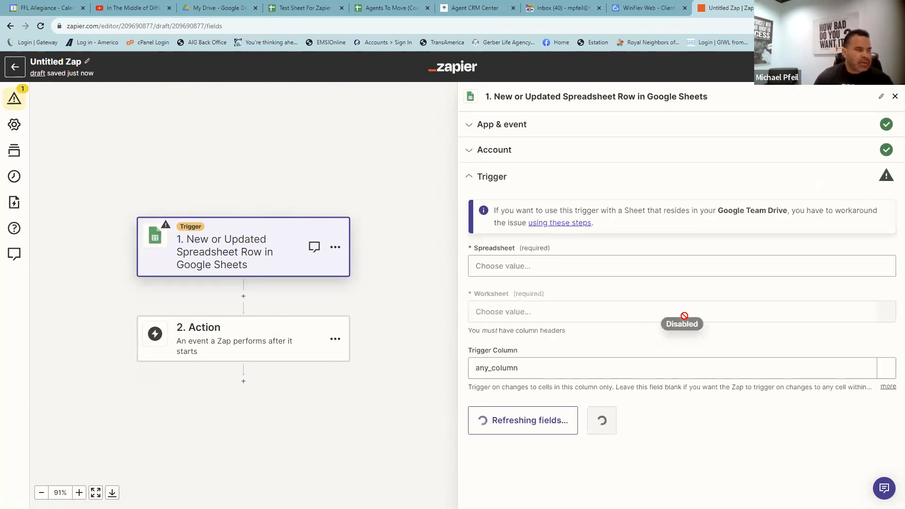
# - Point the trigger at spreadsheet Test Sheet For Zapier, worksheet Sheet1, checking names in the sheet tab
pyautogui.click(563, 265)
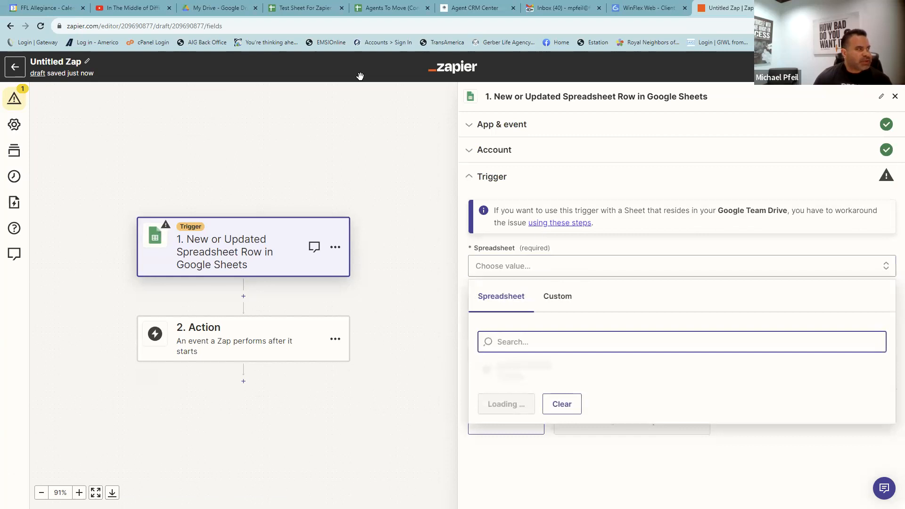
pyautogui.click(325, 8)
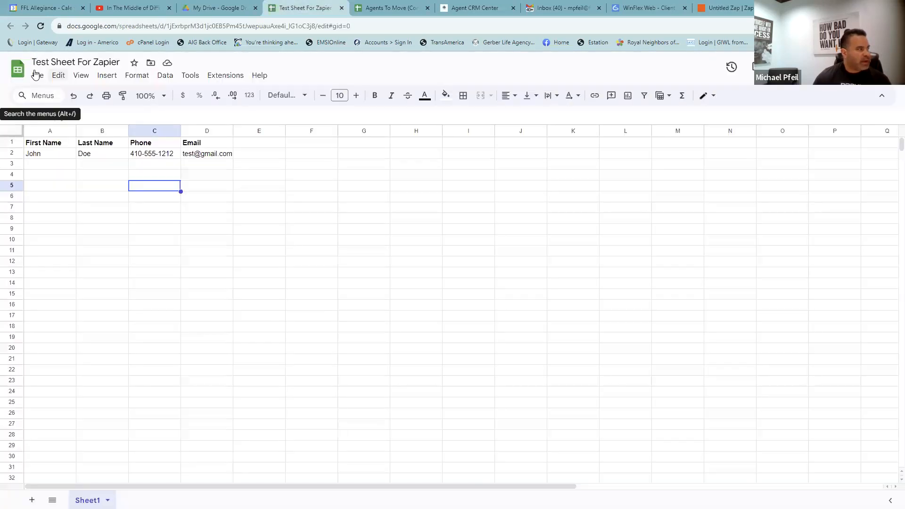
pyautogui.click(728, 8)
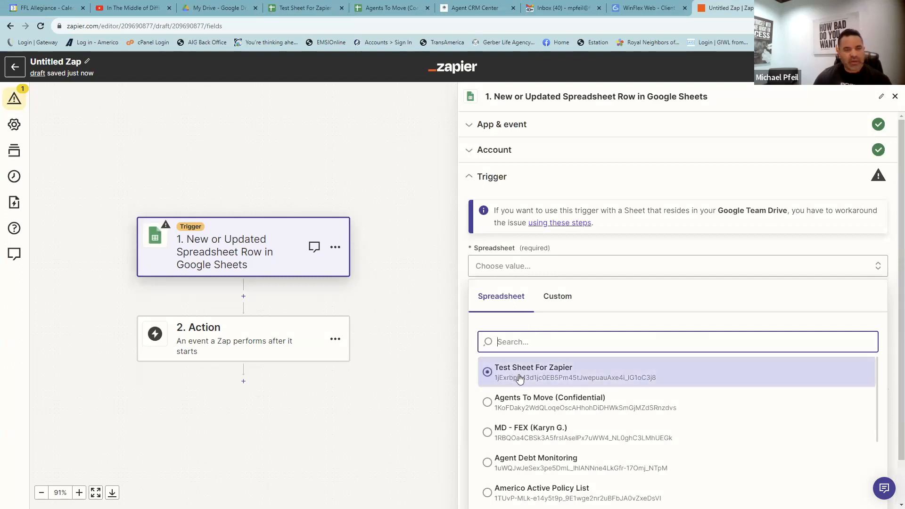
pyautogui.click(519, 378)
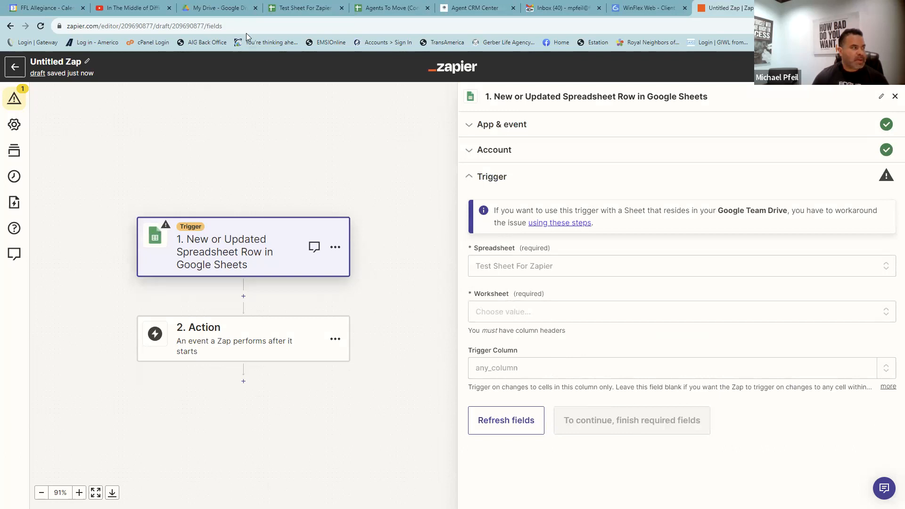
pyautogui.click(305, 8)
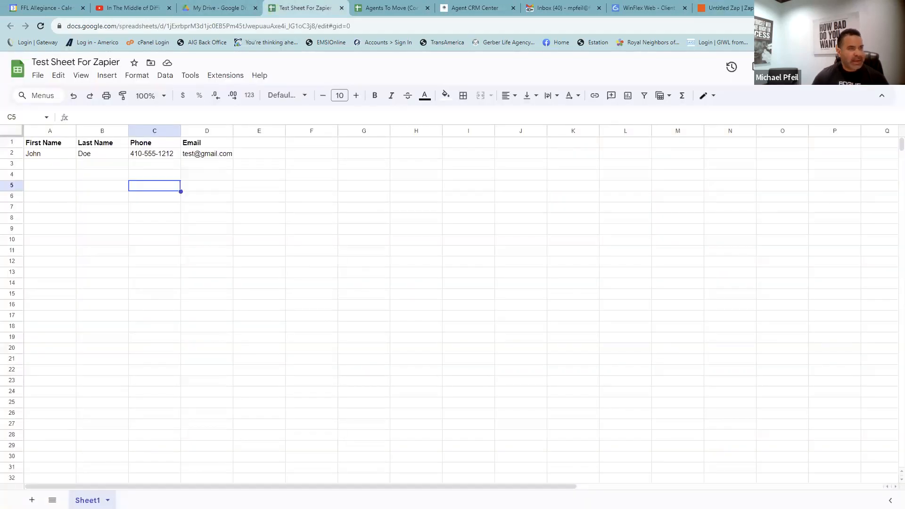
pyautogui.click(735, 8)
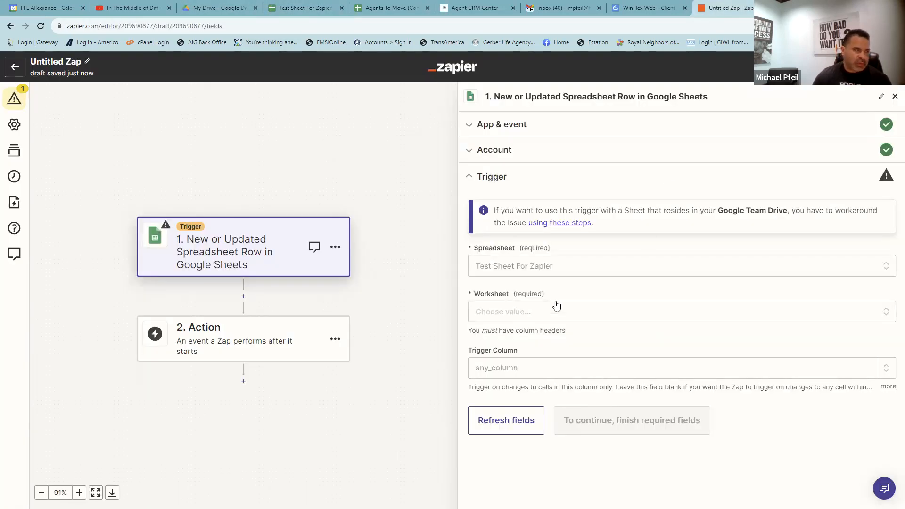
pyautogui.click(552, 313)
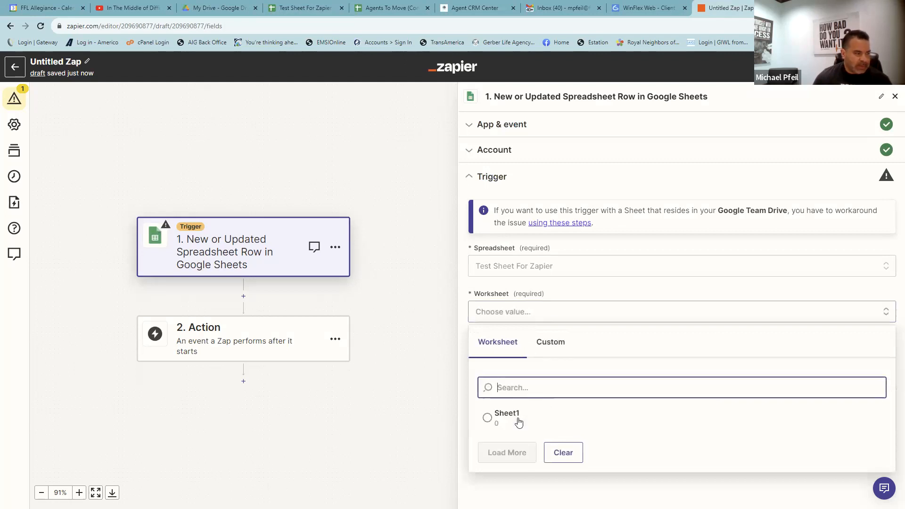
pyautogui.click(510, 421)
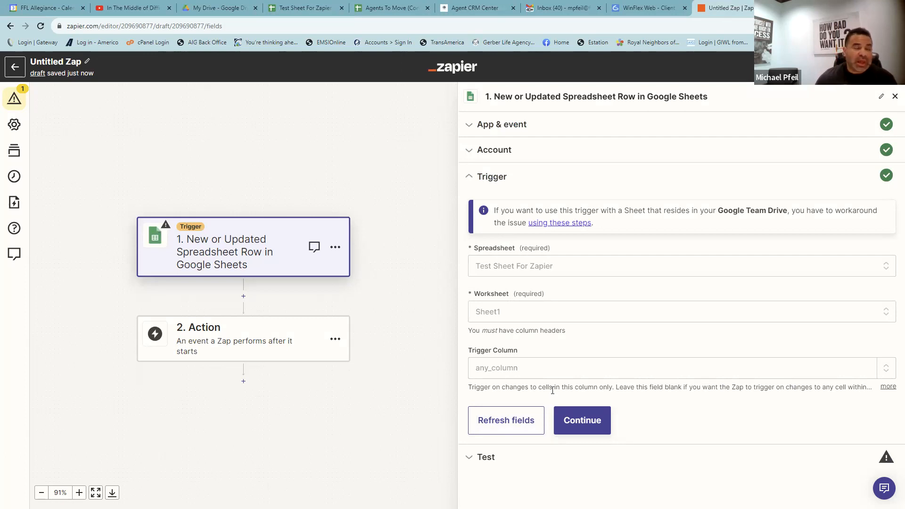
pyautogui.click(572, 416)
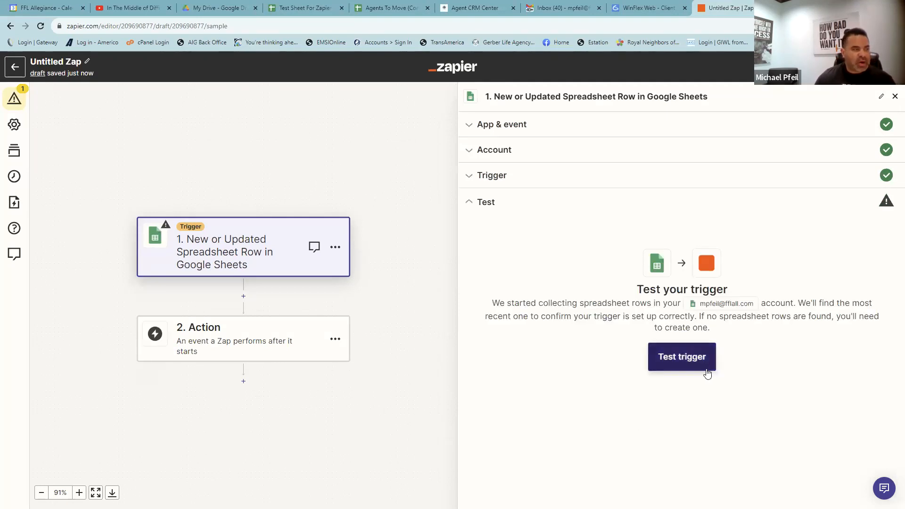
# - Run the trigger test to pull the John Doe row and compare it against the spreadsheet
pyautogui.click(711, 364)
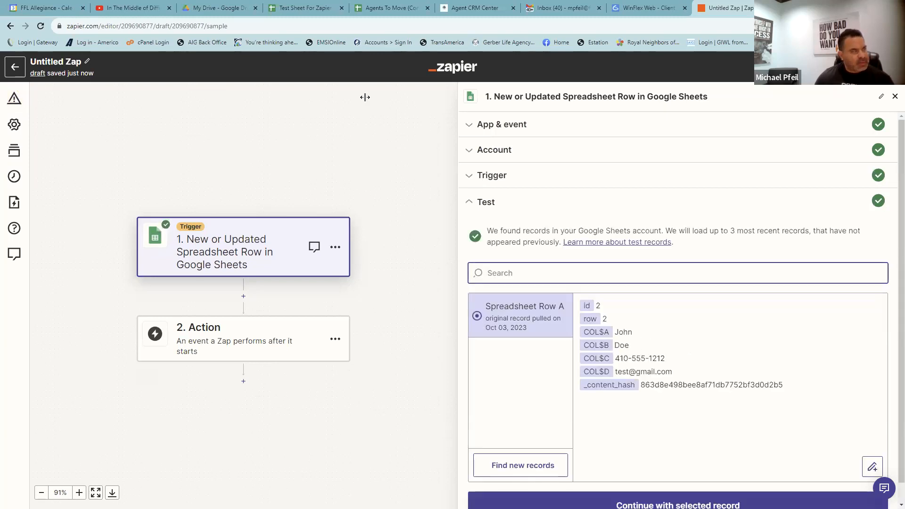
pyautogui.click(295, 8)
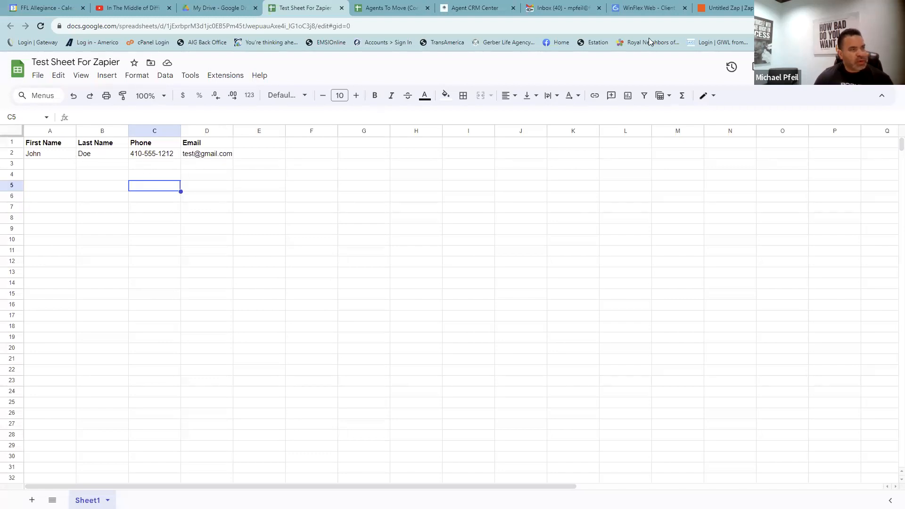
pyautogui.click(733, 11)
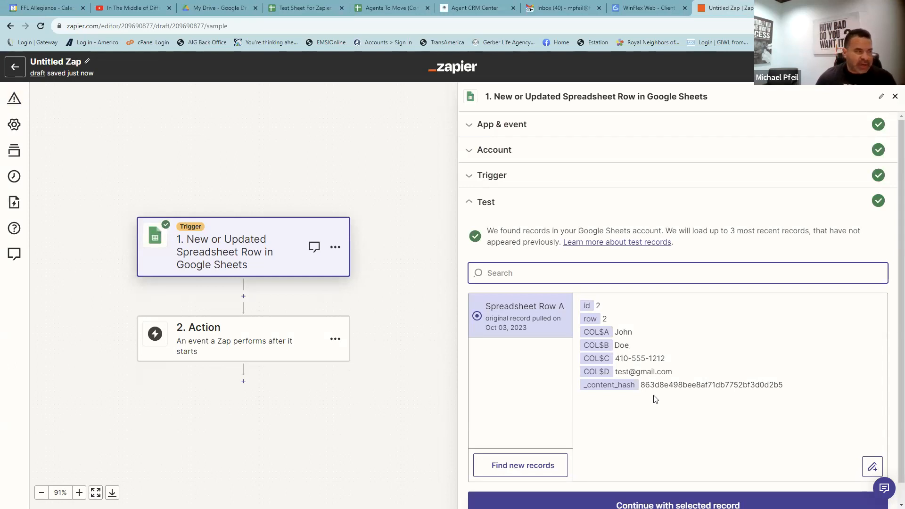
pyautogui.click(481, 150)
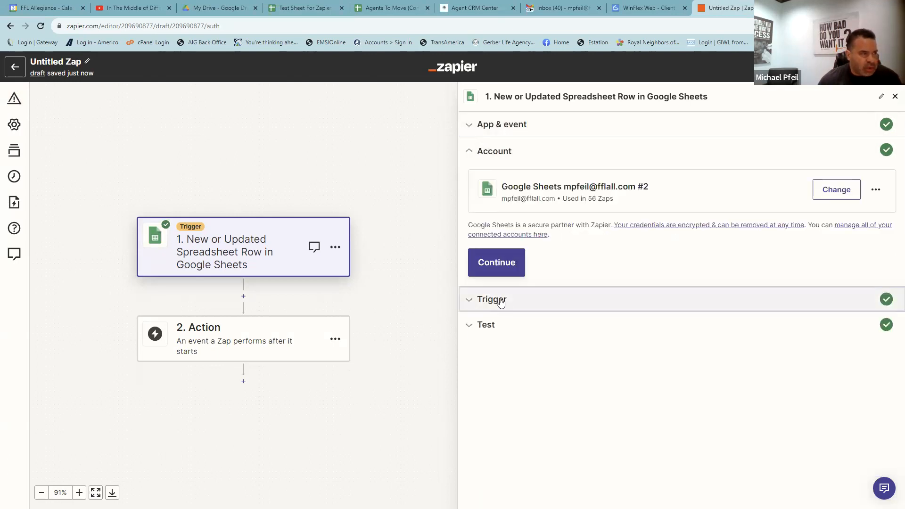
pyautogui.click(497, 304)
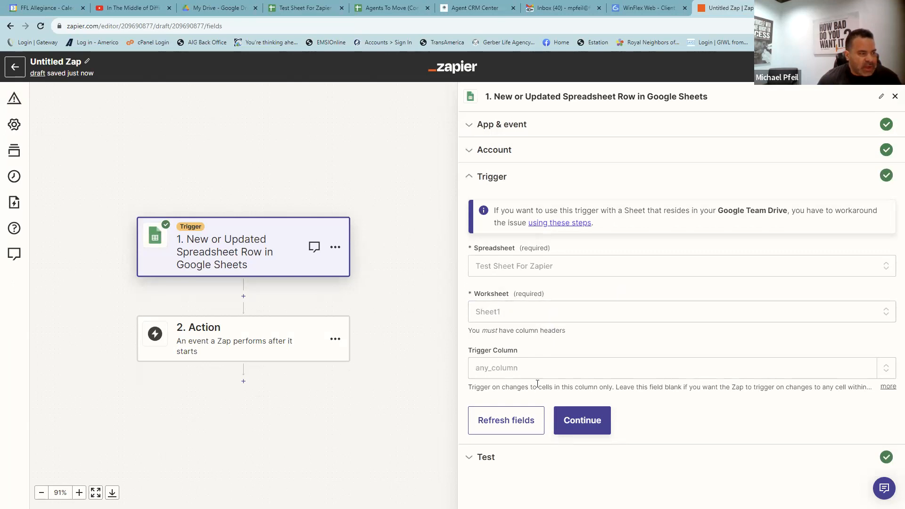
pyautogui.click(581, 421)
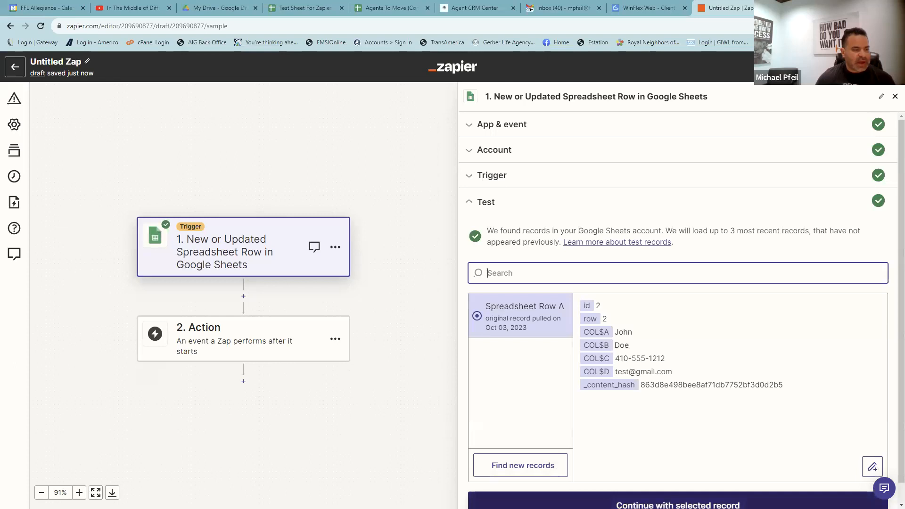
pyautogui.click(637, 503)
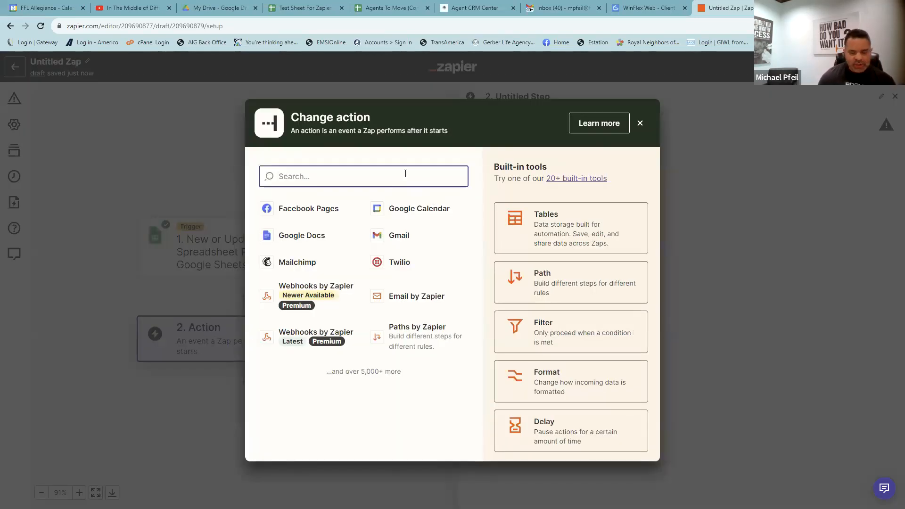
# - Make step 2 a LeadConnector action with the Add/Update Contact event
pyautogui.write('lead')
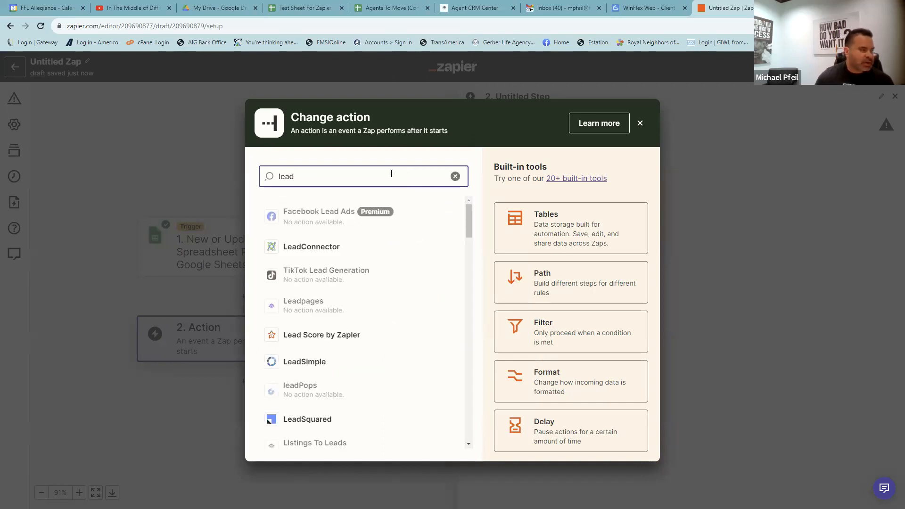
pyautogui.click(295, 248)
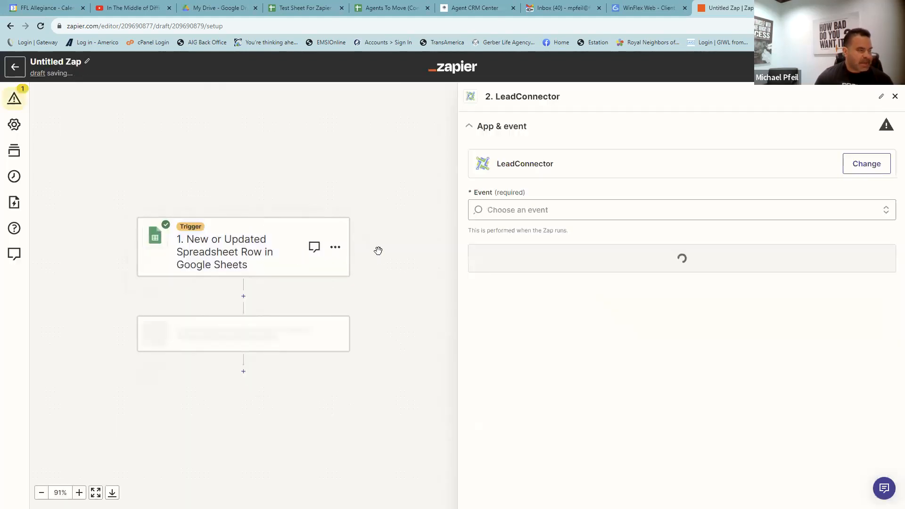
pyautogui.click(887, 213)
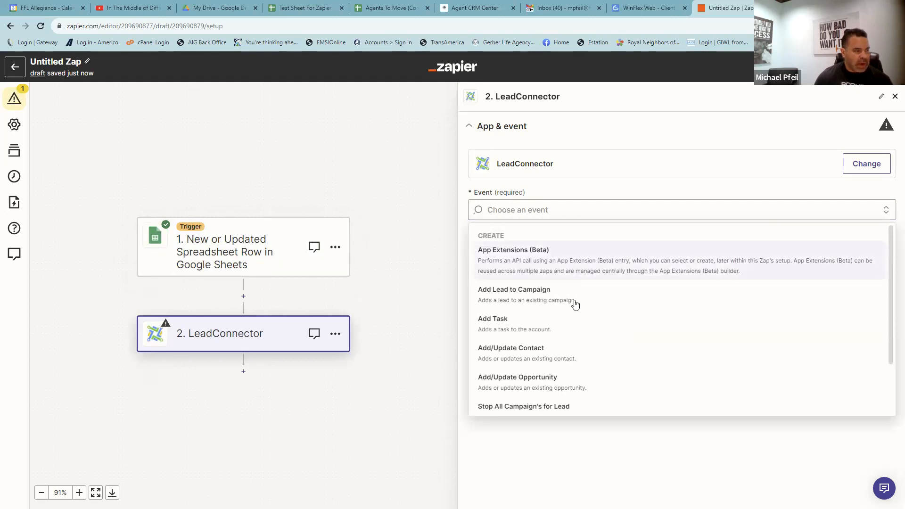
pyautogui.scroll(-2, 532, 346)
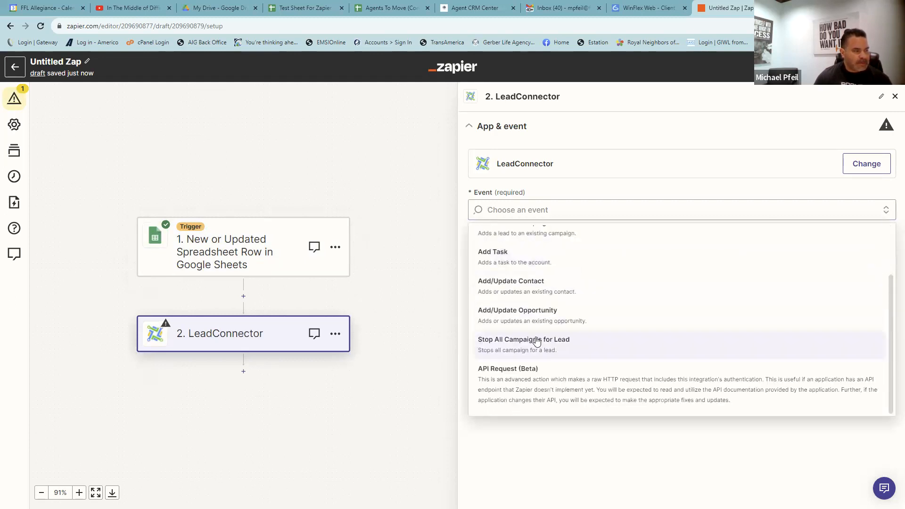
pyautogui.click(531, 288)
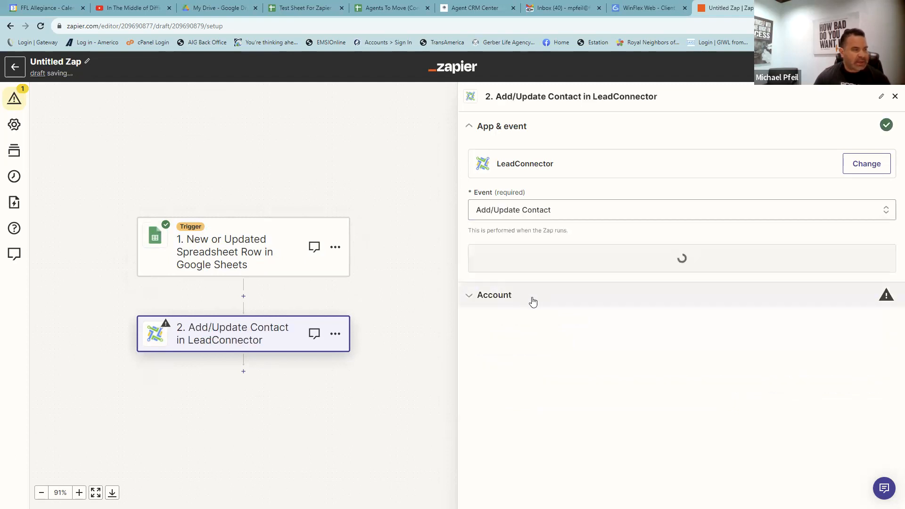
pyautogui.click(575, 258)
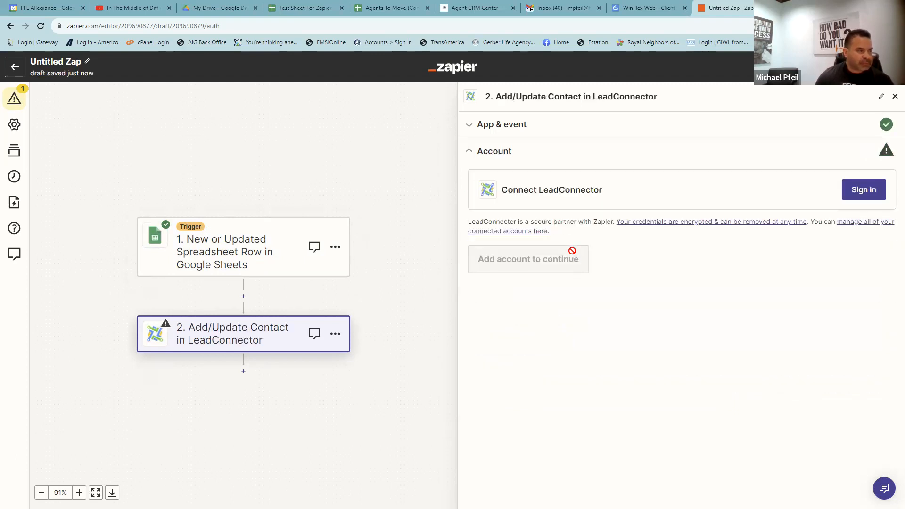
# - Start the LeadConnector sign-in, then switch to the Agent CRM Center tab for the API key
pyautogui.click(864, 190)
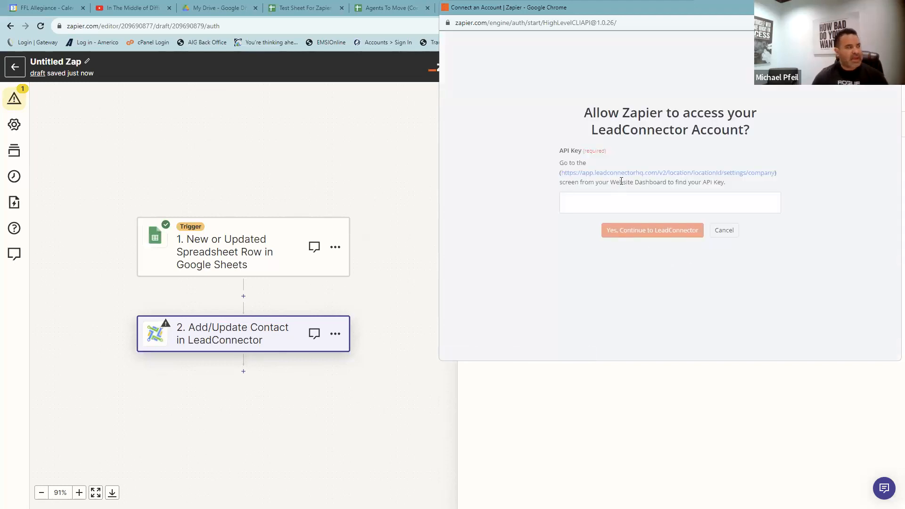
pyautogui.click(847, 7)
pyautogui.click(464, 7)
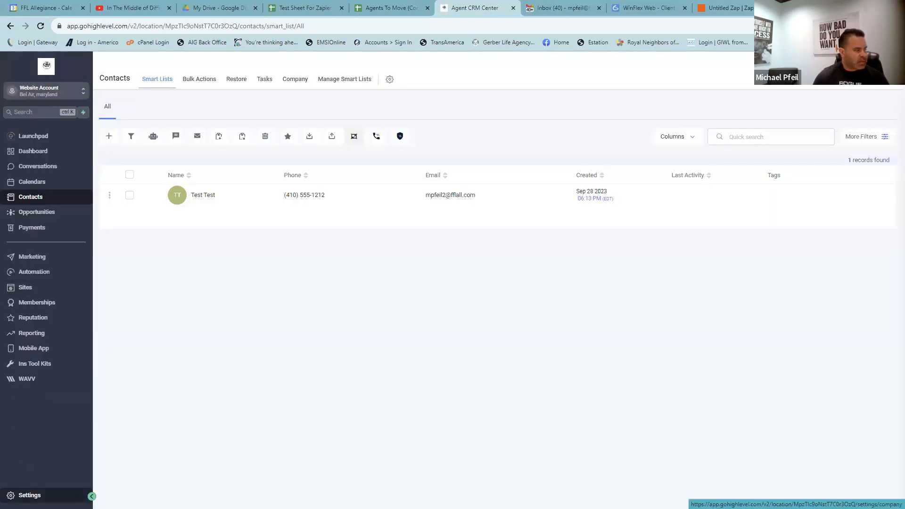
# - Copy the API key from Business Profile settings and paste it into Zapier's LeadConnector authorization
pyautogui.click(29, 495)
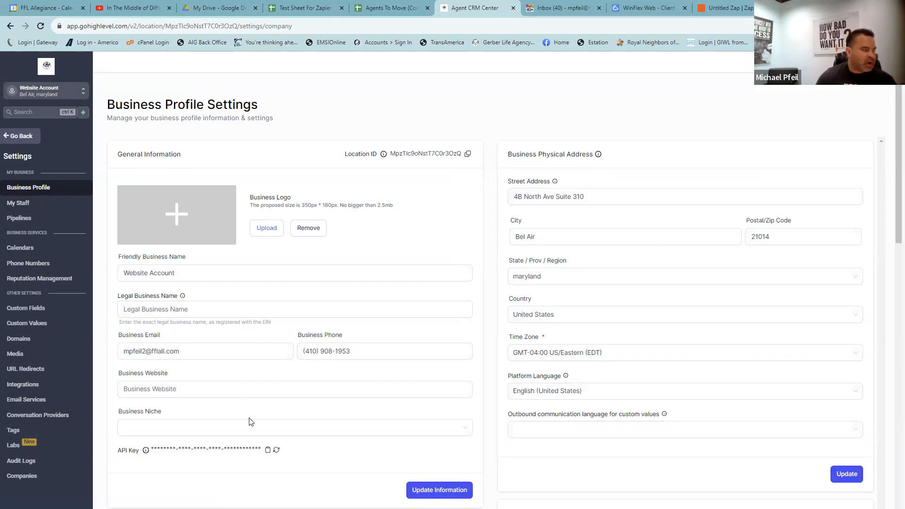
pyautogui.click(267, 451)
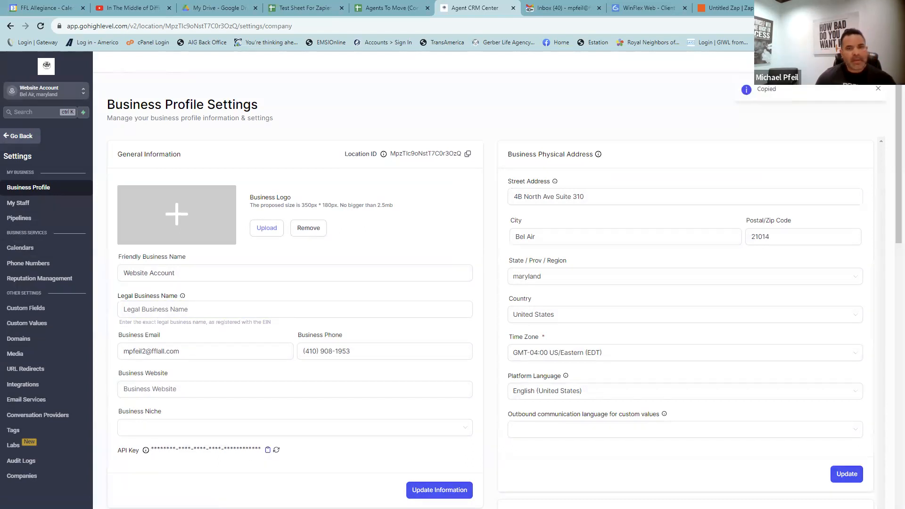
pyautogui.hotkey('alt', 'Tab')
pyautogui.click(415, 275)
pyautogui.rightClick(414, 276)
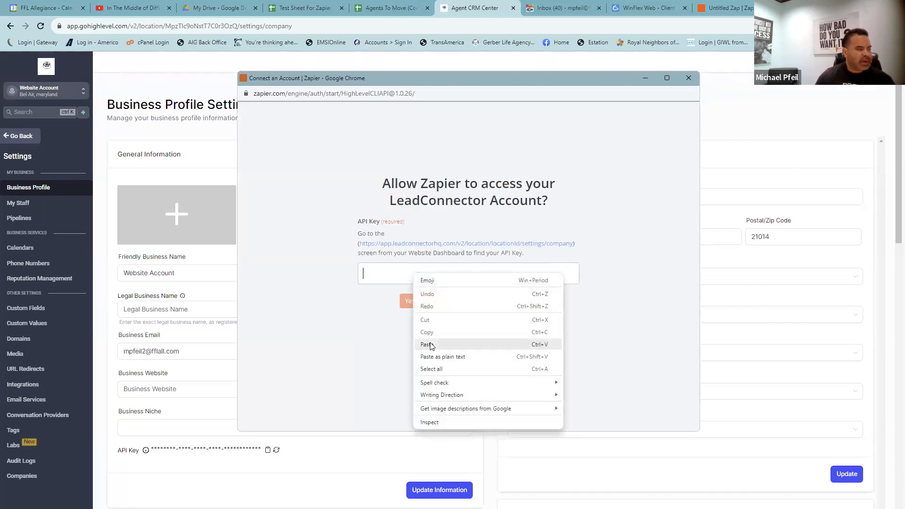
pyautogui.click(430, 344)
pyautogui.click(436, 349)
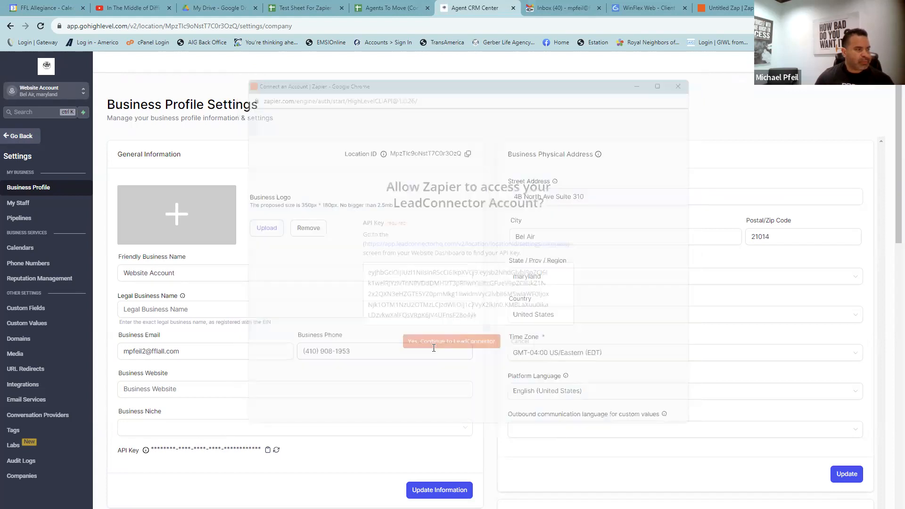
pyautogui.click(713, 12)
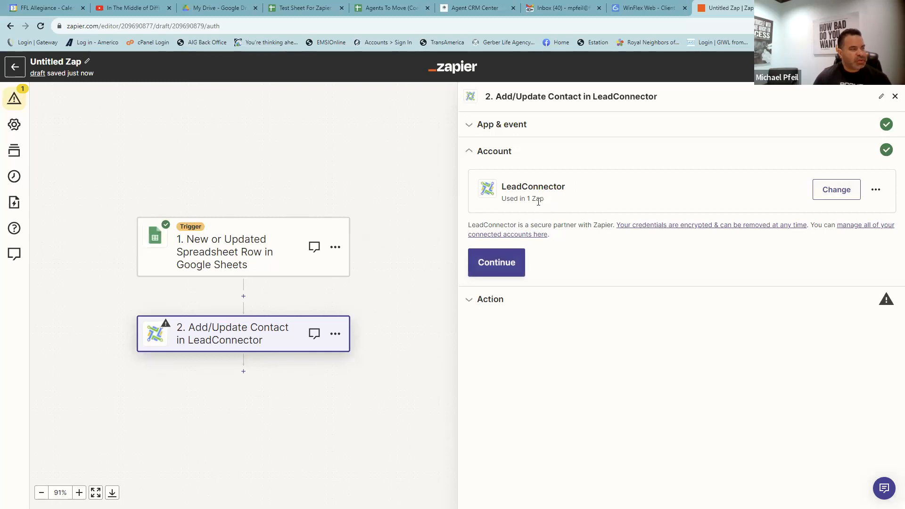
# - Rename the LeadConnector connection to 'AgenctCRM Website Account' via Edit connection name
pyautogui.click(875, 191)
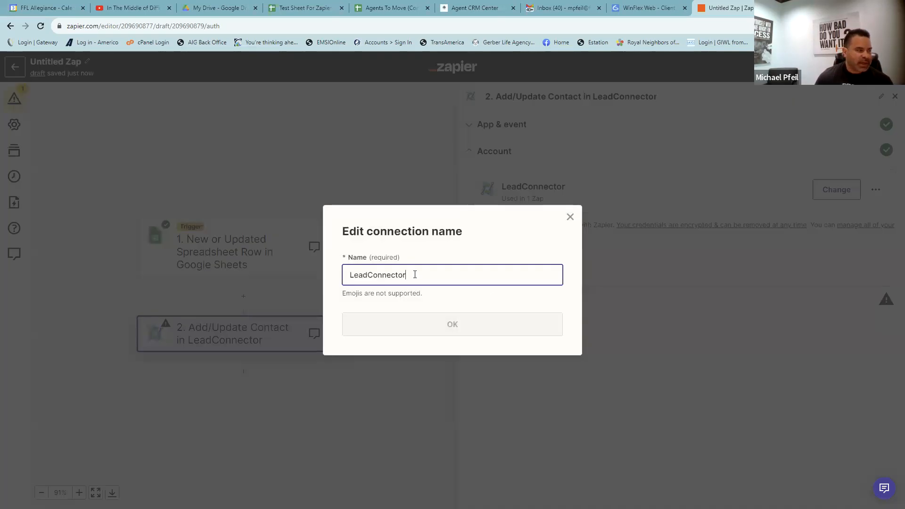
pyautogui.doubleClick(395, 274)
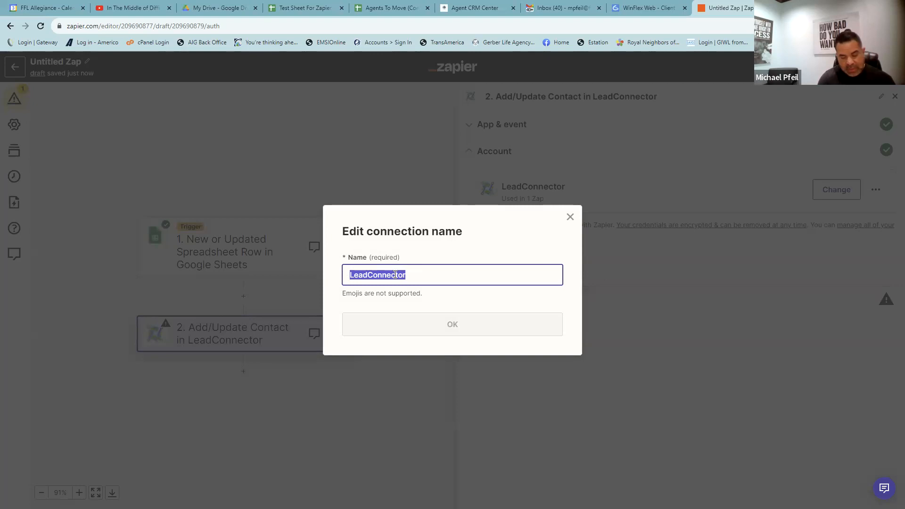
pyautogui.write('Agenct')
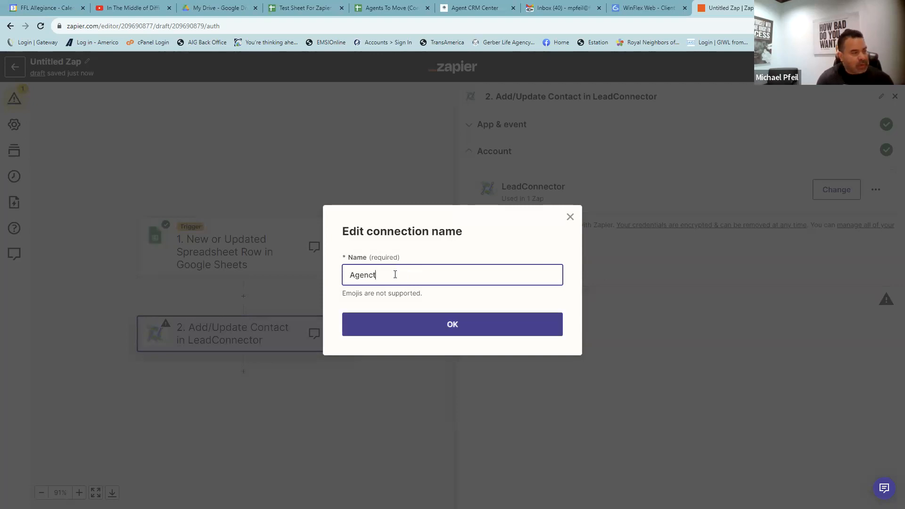
pyautogui.press('BackSpace')
pyautogui.press('BackSpace')
pyautogui.write('t CRM Website Account')
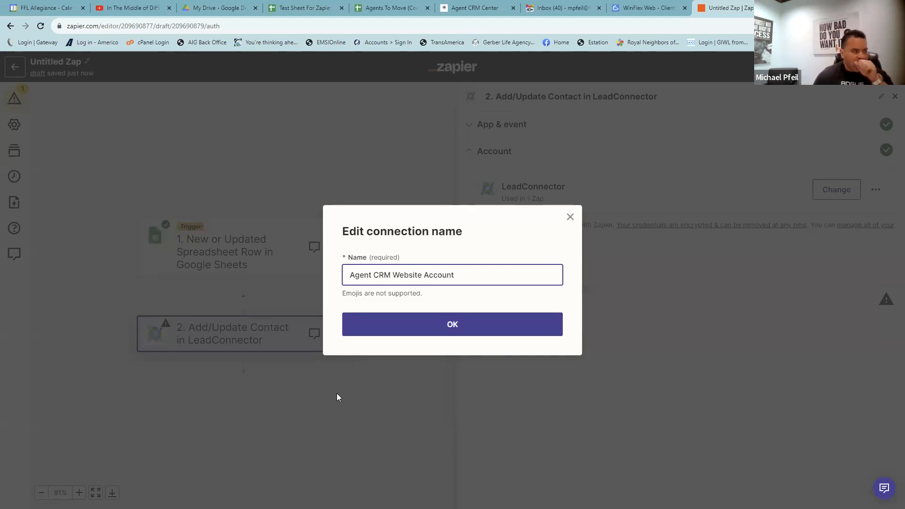
pyautogui.click(420, 324)
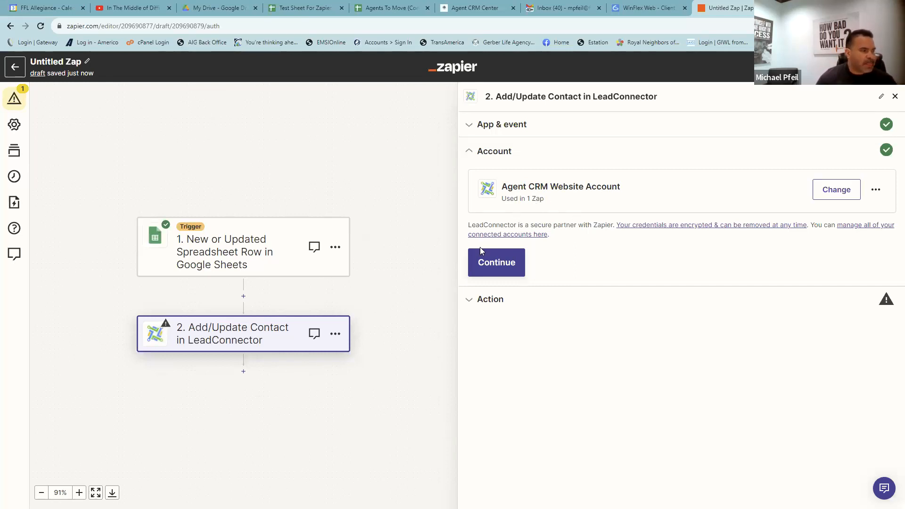
pyautogui.click(488, 264)
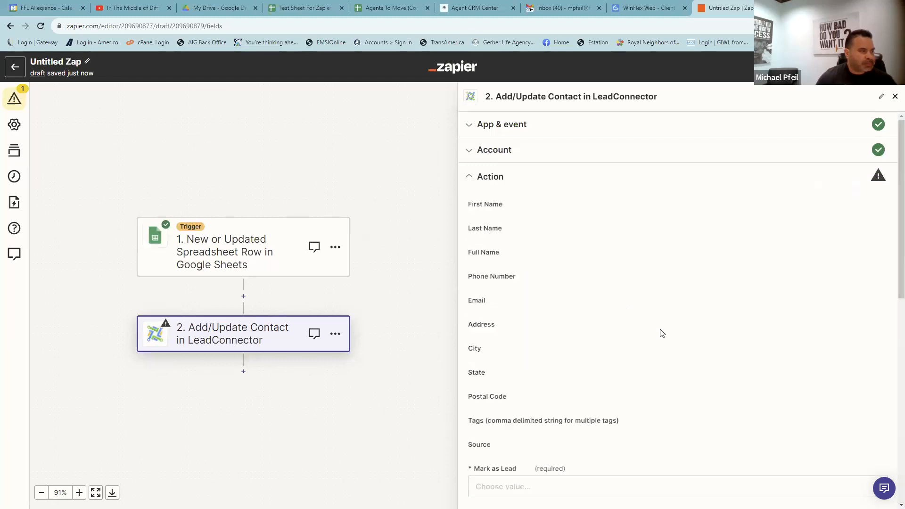
# - Map the contact's First Name, Last Name and Full Name (both names) to the sheet's name columns
pyautogui.click(495, 222)
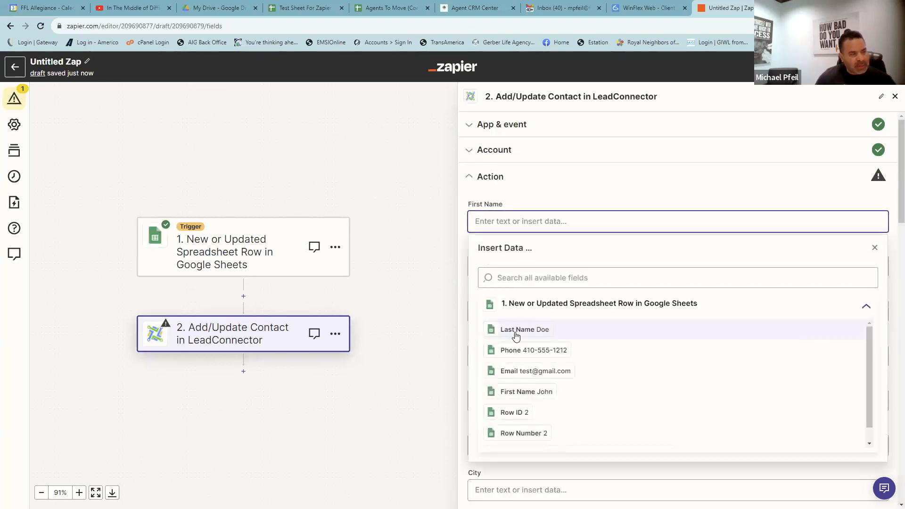
pyautogui.click(511, 392)
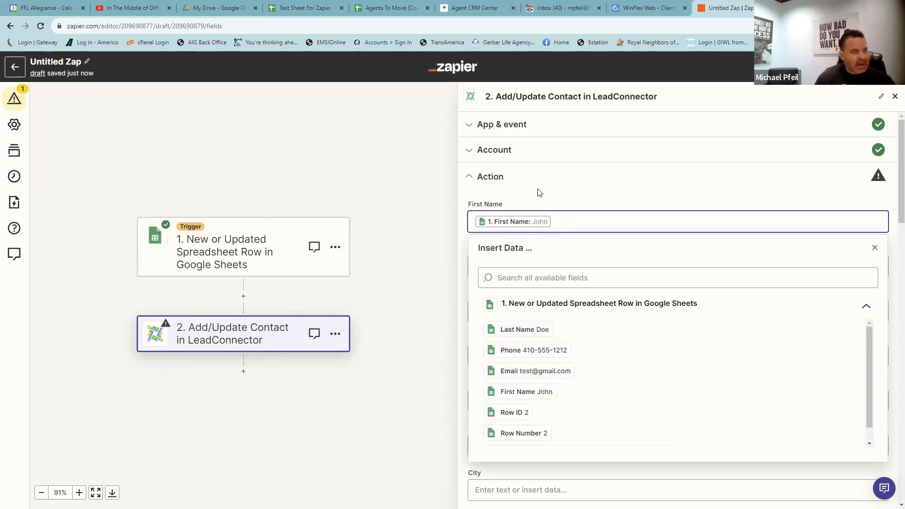
pyautogui.click(496, 208)
pyautogui.click(487, 271)
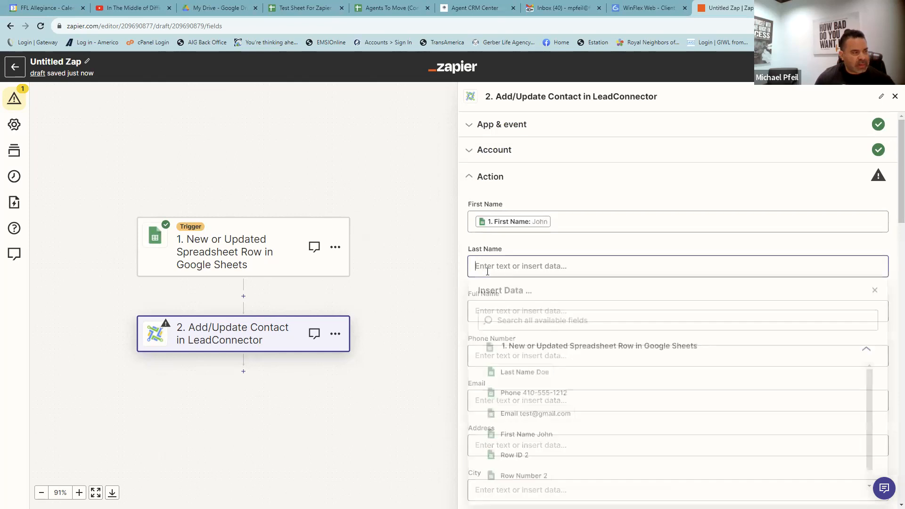
pyautogui.click(508, 374)
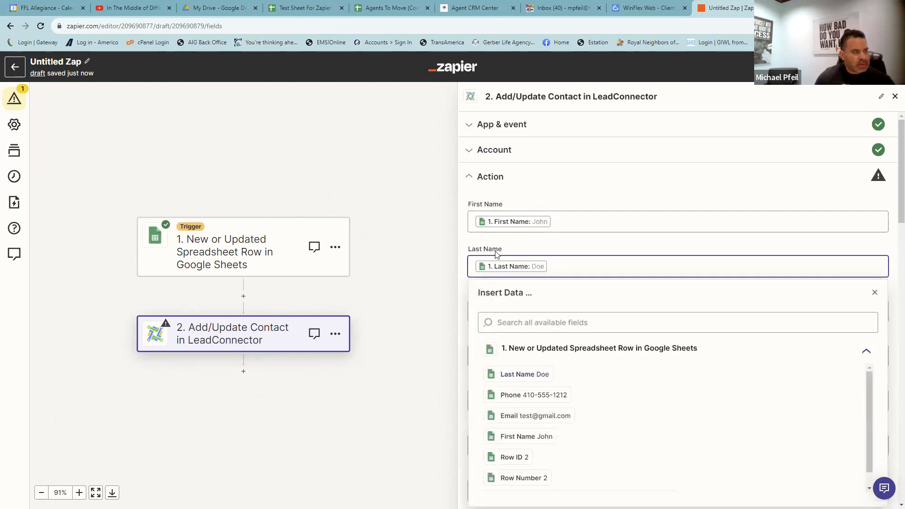
pyautogui.click(490, 311)
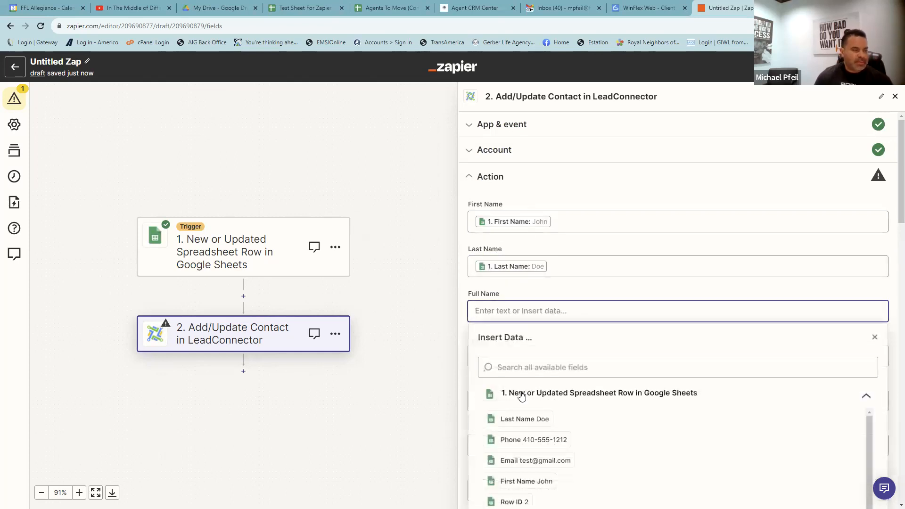
pyautogui.click(505, 482)
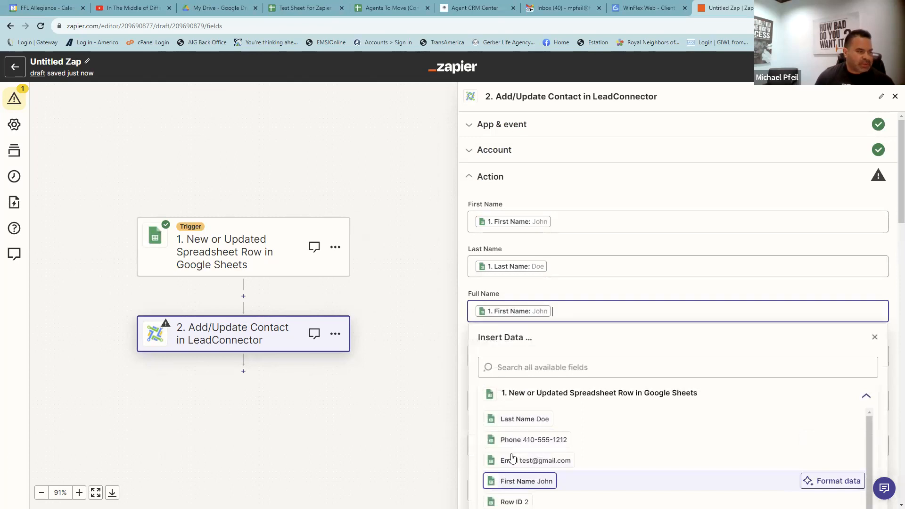
pyautogui.click(516, 420)
pyautogui.click(558, 169)
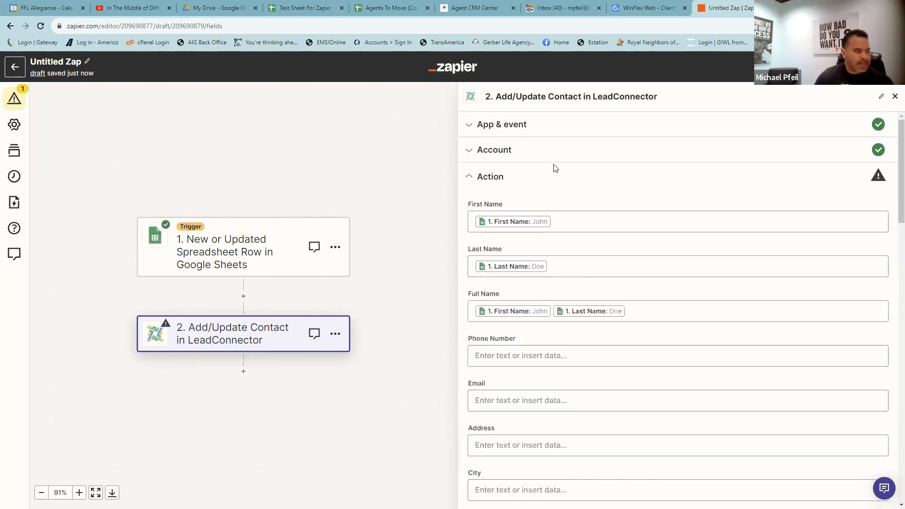
# - Map the contact's Phone Number to the sheet's Phone and Email to the sheet's Email
pyautogui.scroll(-2, 504, 259)
pyautogui.click(504, 260)
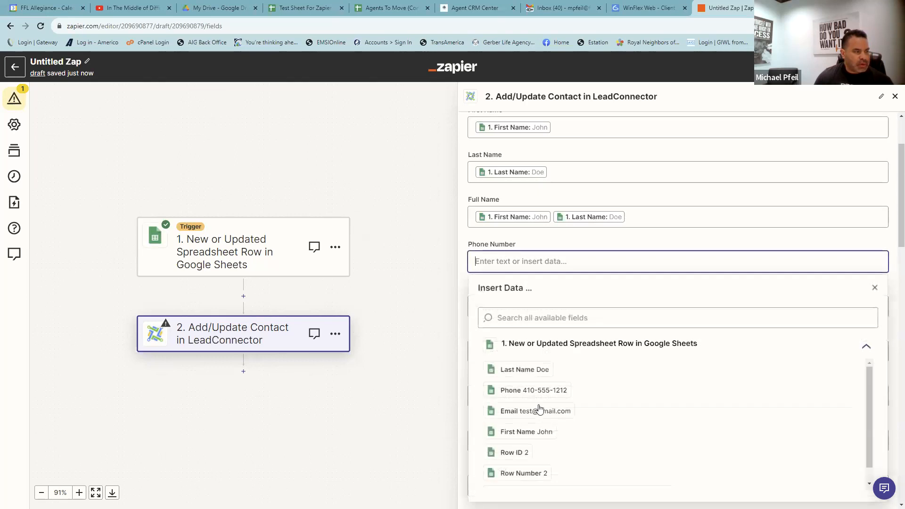
pyautogui.click(533, 389)
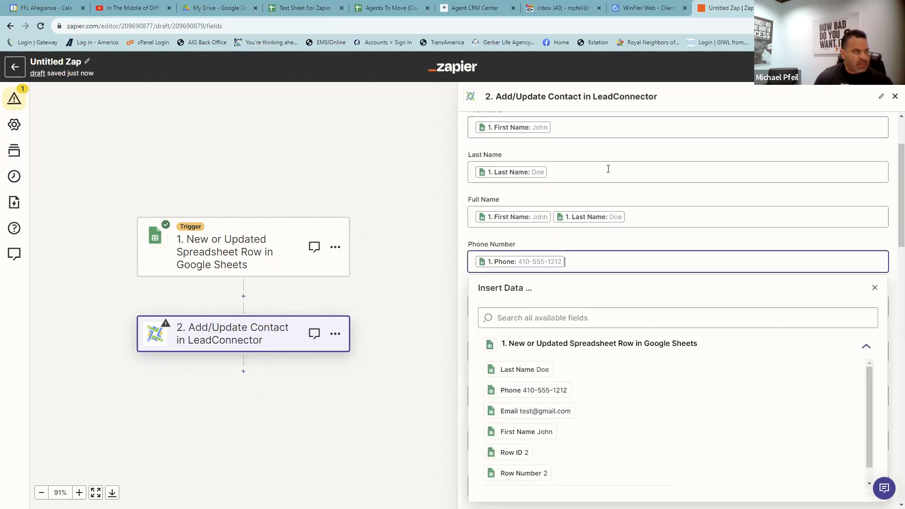
pyautogui.scroll(2, 603, 168)
pyautogui.click(586, 194)
pyautogui.scroll(-2, 570, 215)
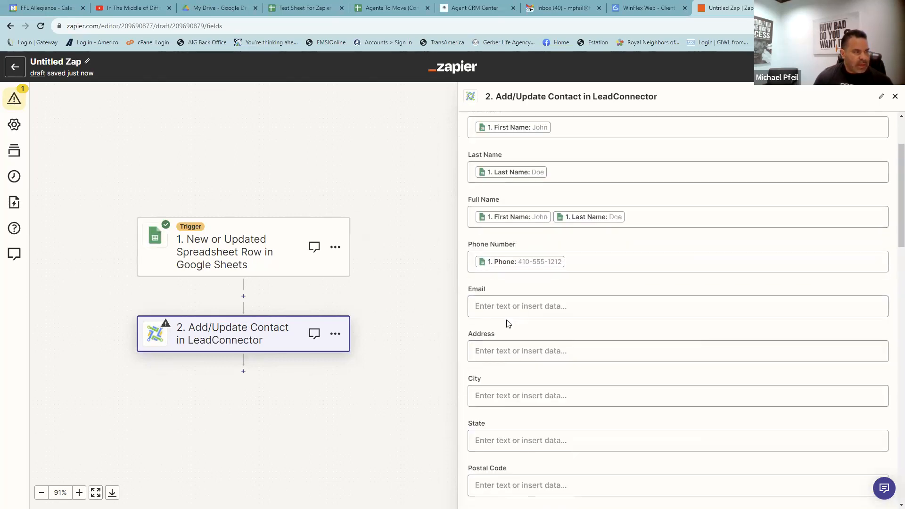
pyautogui.click(503, 307)
pyautogui.click(516, 456)
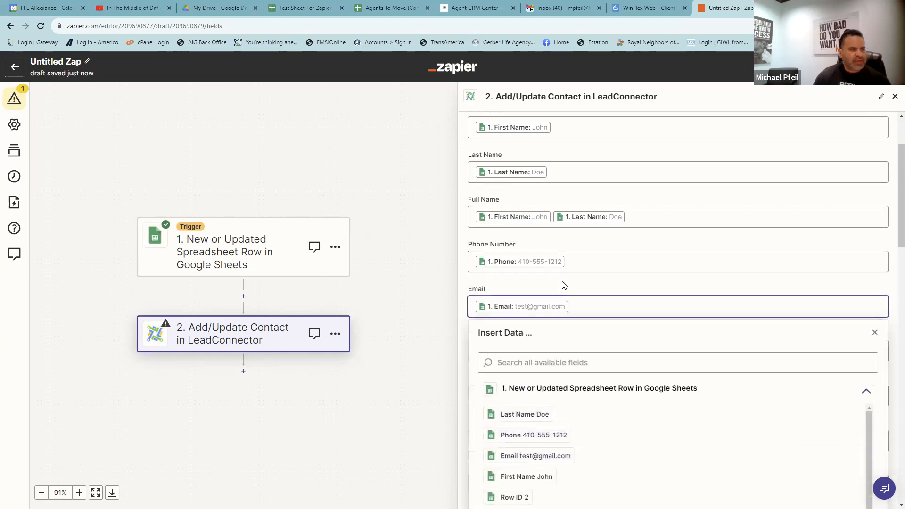
pyautogui.click(563, 286)
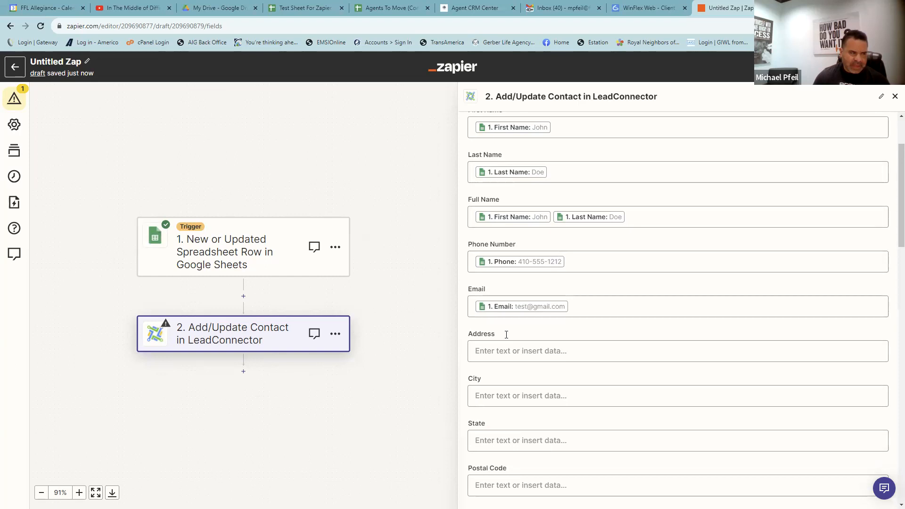
pyautogui.scroll(-3, 508, 338)
pyautogui.scroll(-2, 509, 339)
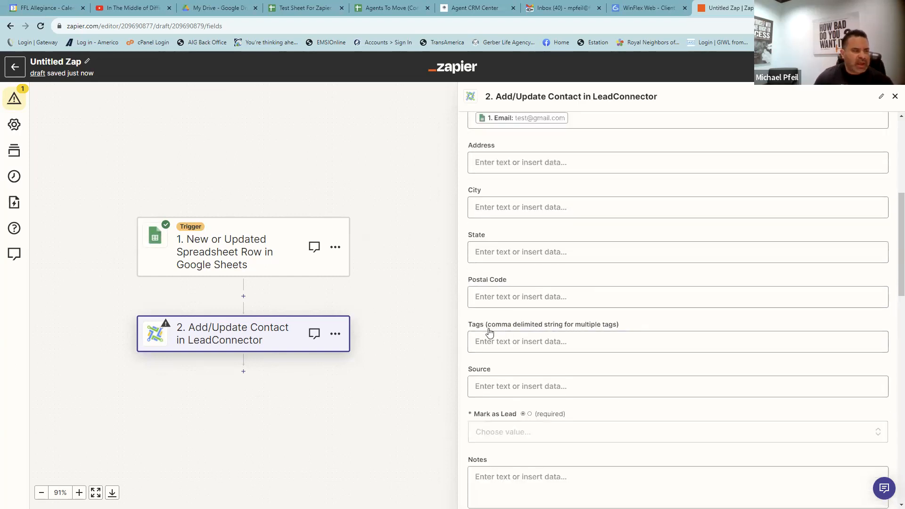
# - Tag the contact with only 'new lead', removing the extra fex lead, iul lead and life lead tags
pyautogui.click(495, 338)
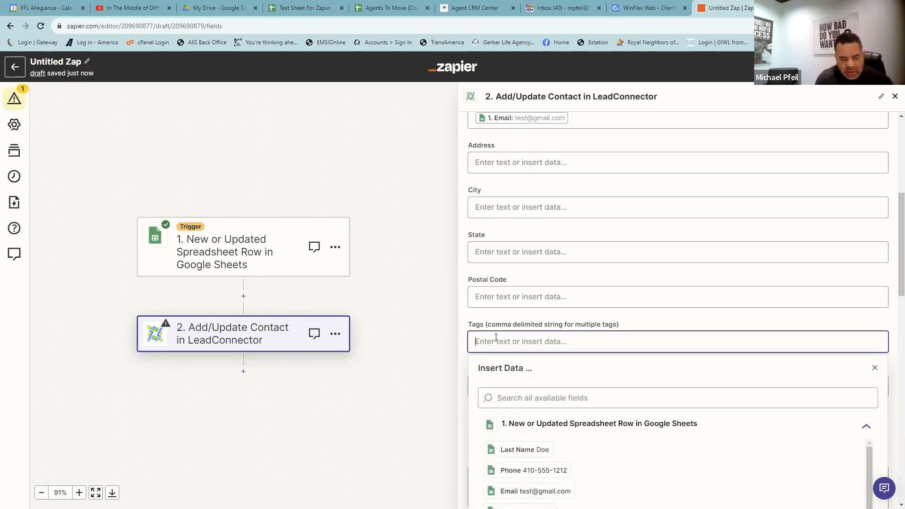
pyautogui.write('new lead')
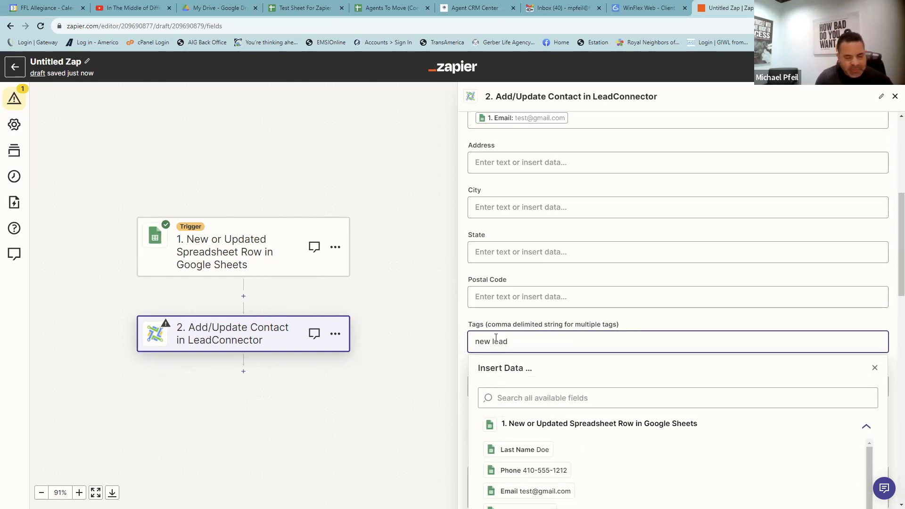
pyautogui.write(', f')
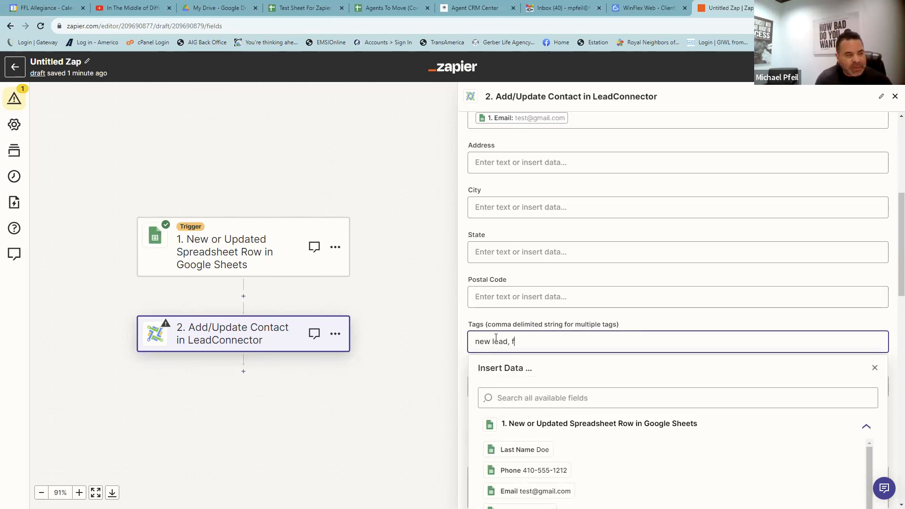
pyautogui.write('ex lead')
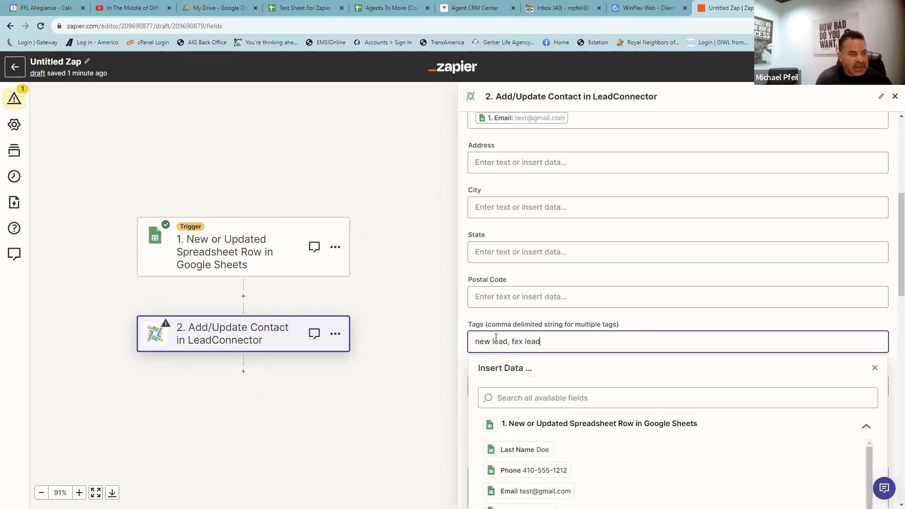
pyautogui.press('BackSpace')
pyautogui.press('BackSpace')
pyautogui.press('BackSpace')
pyautogui.press('BackSpace')
pyautogui.press('BackSpace')
pyautogui.press('BackSpace')
pyautogui.press('BackSpace')
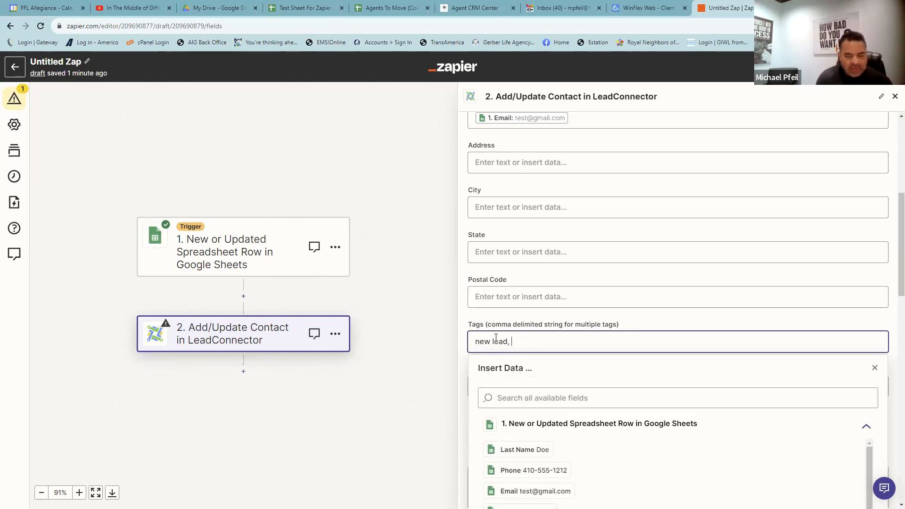
pyautogui.write('iul lead')
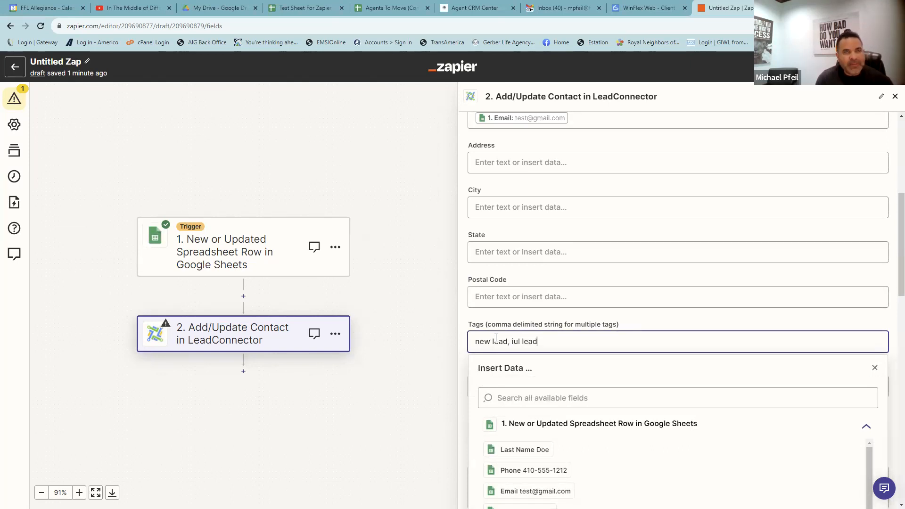
pyautogui.press('BackSpace')
pyautogui.press('BackSpace')
pyautogui.press('BackSpace')
pyautogui.press('BackSpace')
pyautogui.press('BackSpace')
pyautogui.press('BackSpace')
pyautogui.press('BackSpace')
pyautogui.press('BackSpace')
pyautogui.write('life lead')
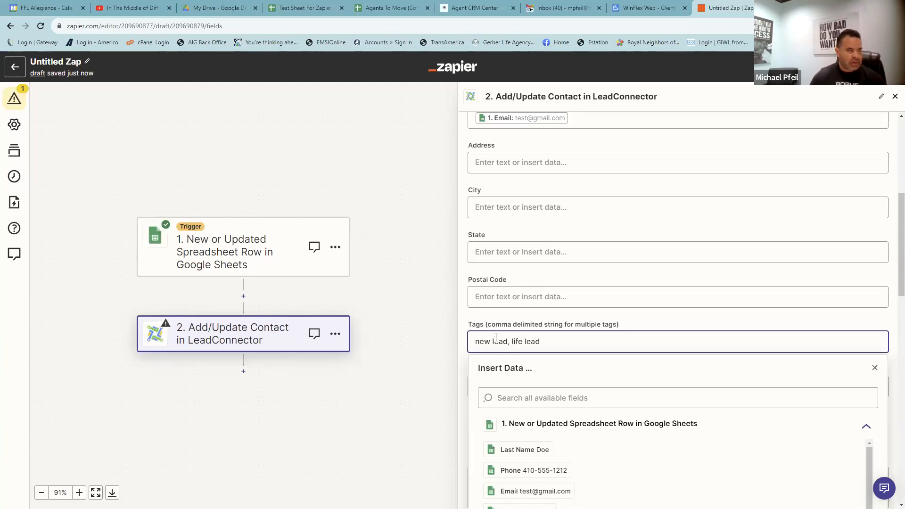
pyautogui.moveTo(509, 346); pyautogui.dragTo(549, 341)
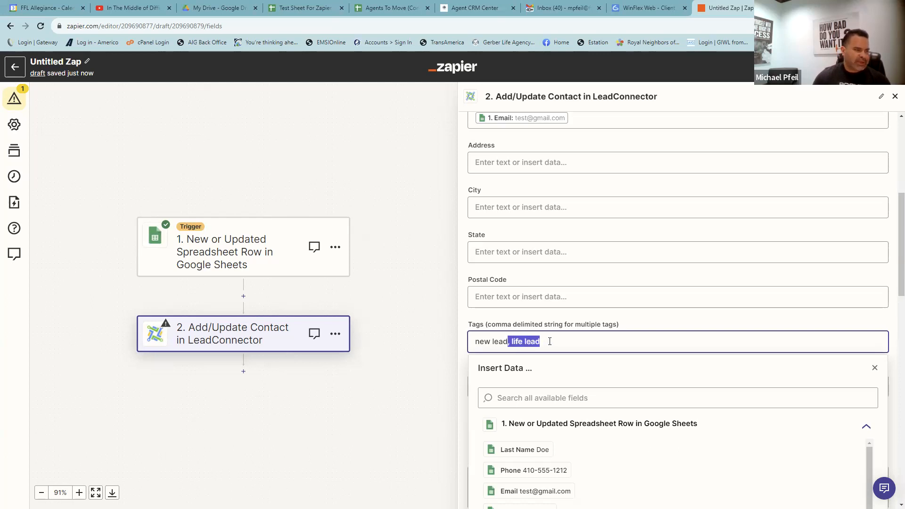
pyautogui.press('BackSpace')
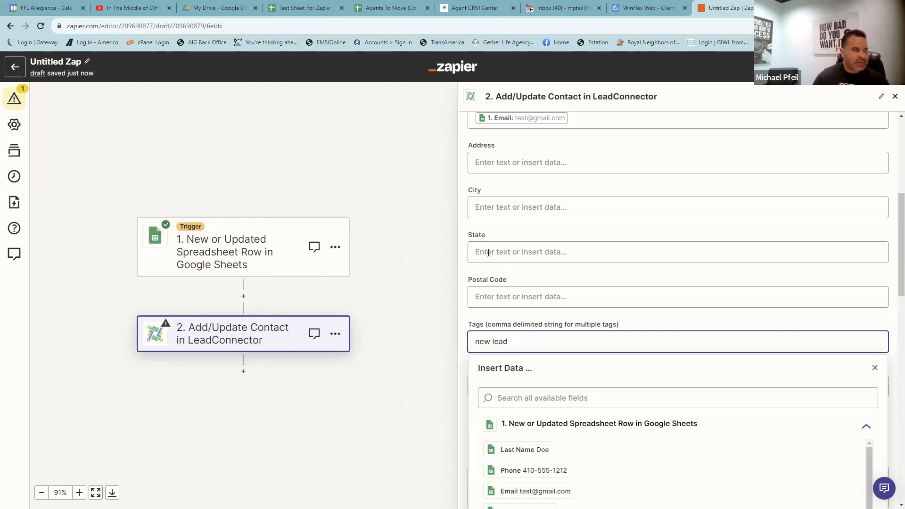
pyautogui.click(491, 282)
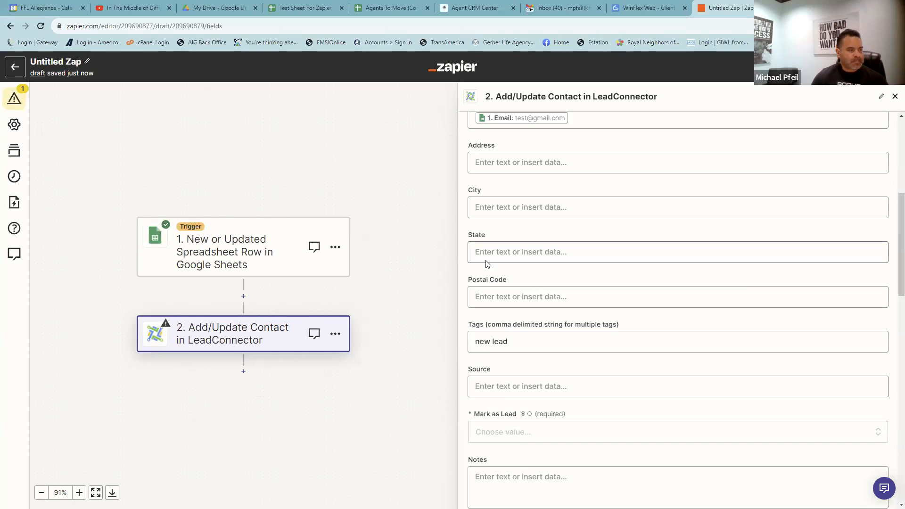
pyautogui.scroll(-3, 486, 262)
# - Enter the contact Source, replacing 'Prime Time Lead' with 'FB Leads From FFL Nat'
pyautogui.click(505, 249)
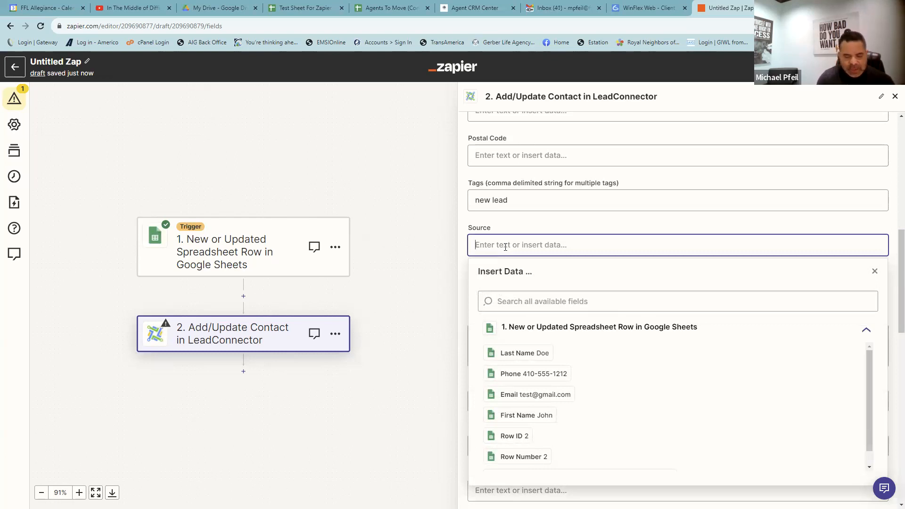
pyautogui.write('Prime Time Lead')
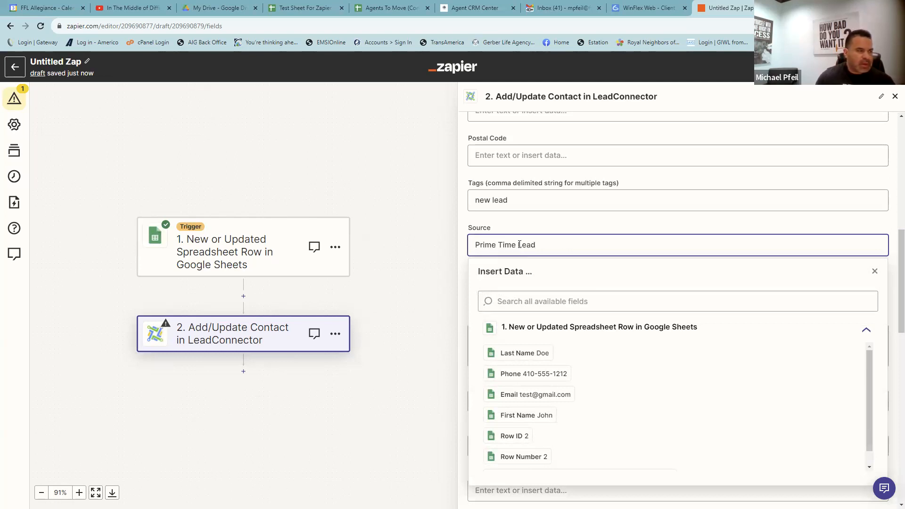
pyautogui.moveTo(547, 245); pyautogui.dragTo(463, 240)
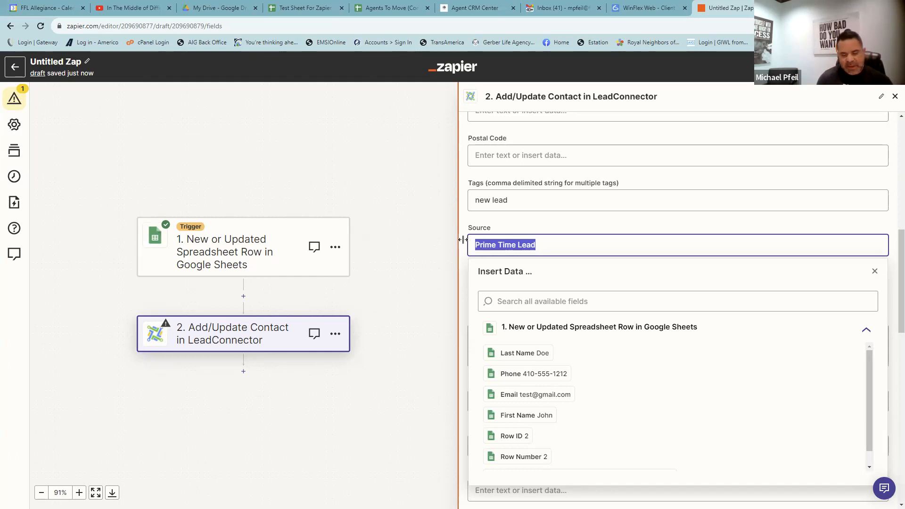
pyautogui.write('FB')
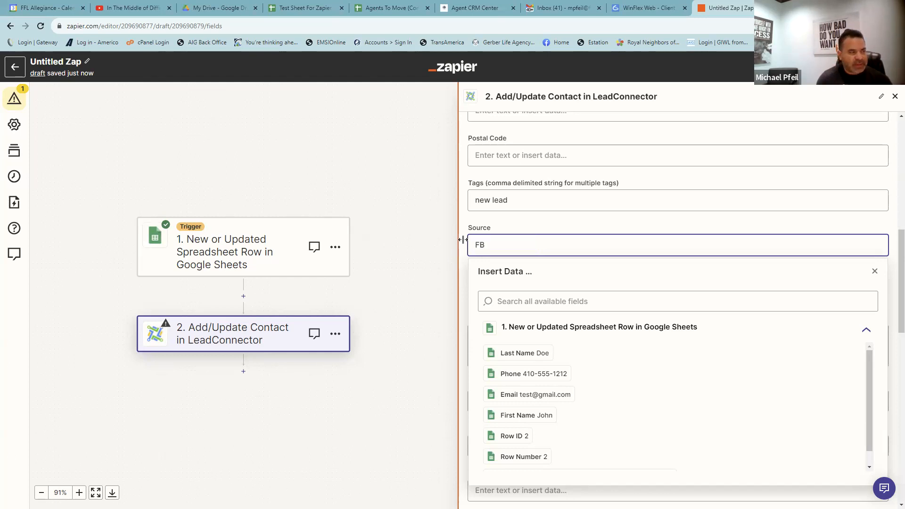
pyautogui.write(' Leads')
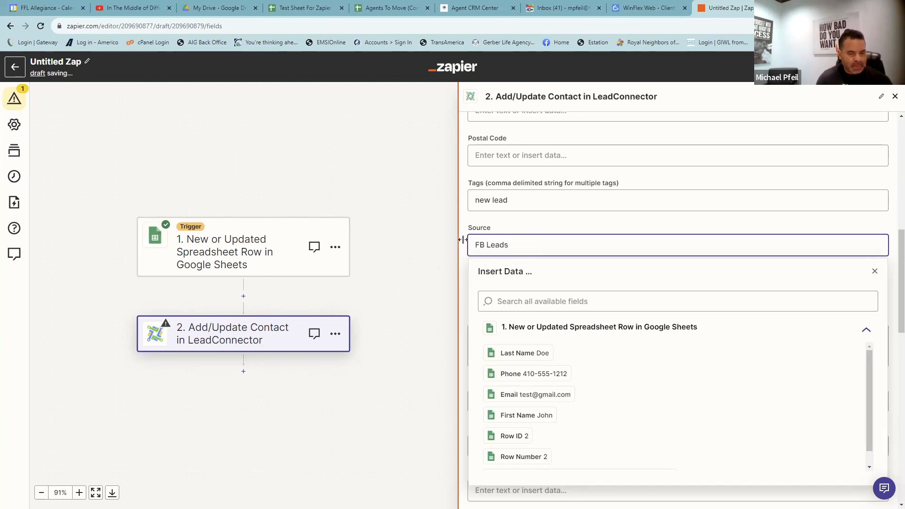
pyautogui.write(' From')
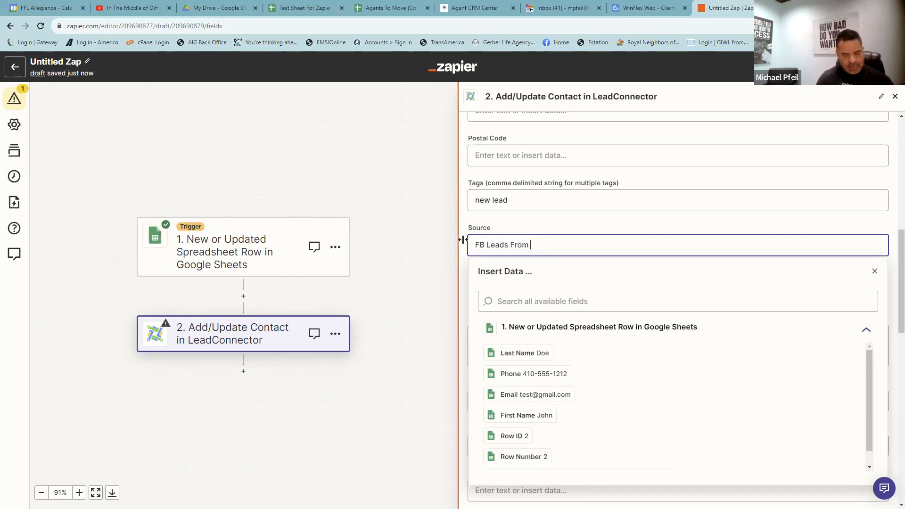
pyautogui.write(' FFL Nat')
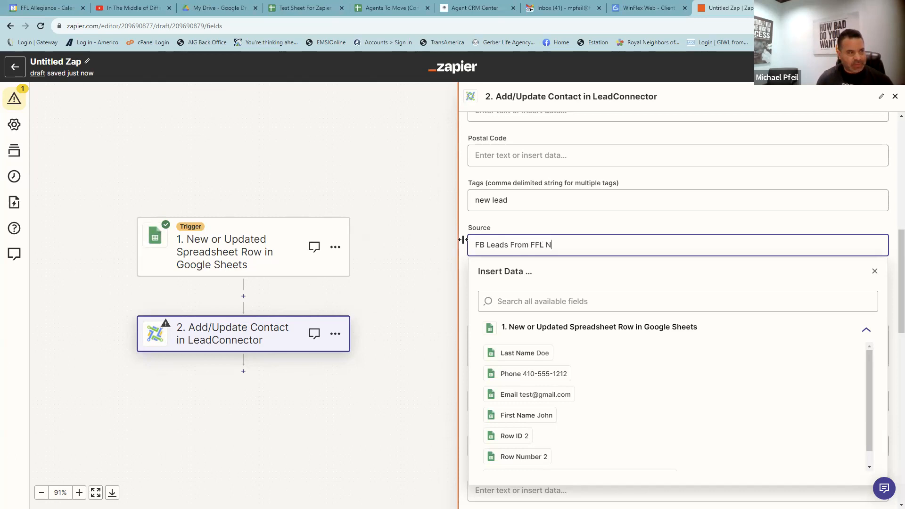
# - Set the contact's Mark as Lead option to True
pyautogui.click(485, 224)
pyautogui.scroll(-1, 484, 222)
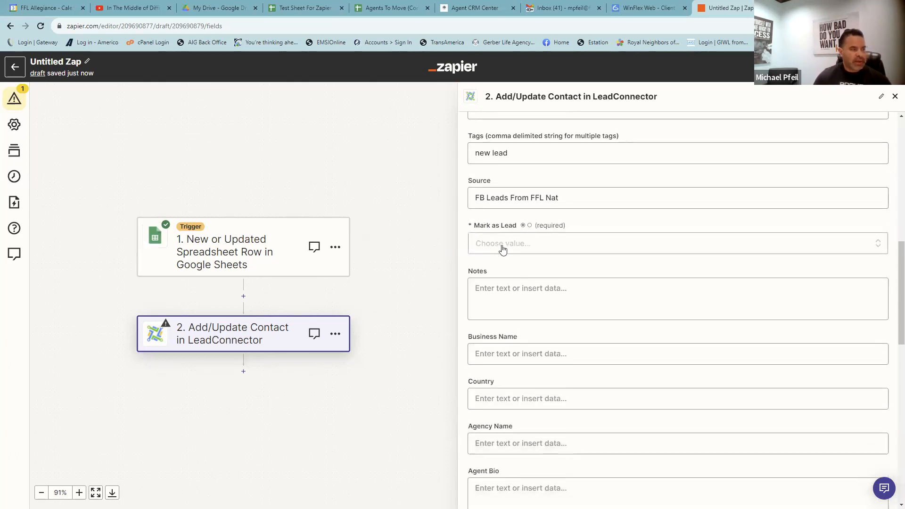
pyautogui.click(501, 247)
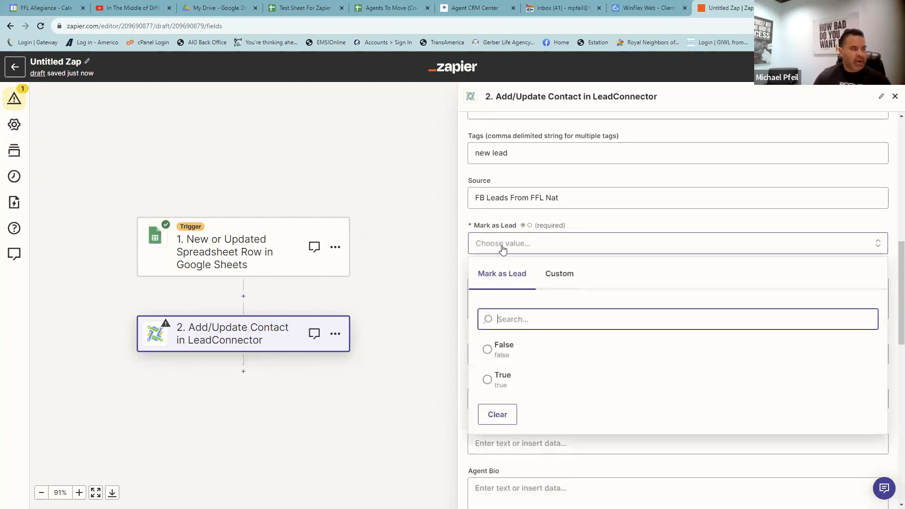
pyautogui.click(490, 378)
# - Review the remaining LeadConnector fields, leaving the agent fields blank, and continue to testing
pyautogui.scroll(-2, 516, 219)
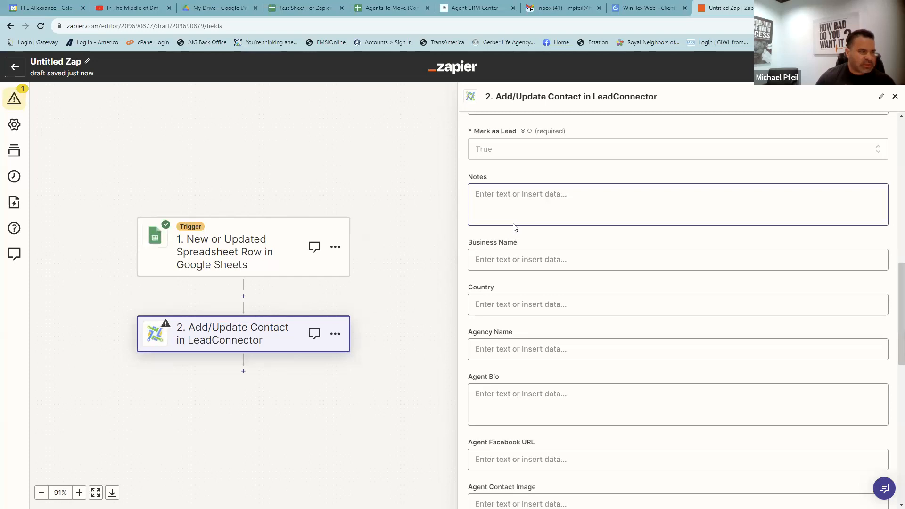
pyautogui.scroll(1, 515, 227)
pyautogui.scroll(-7, 515, 231)
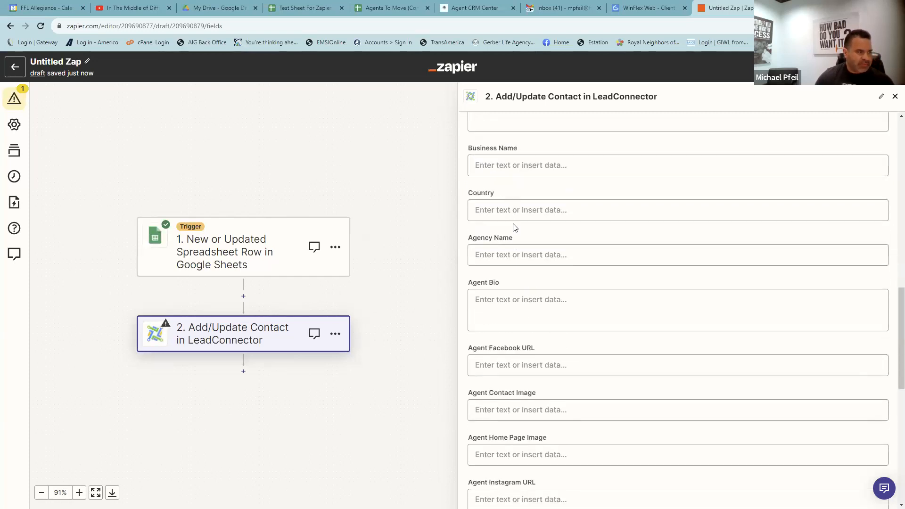
pyautogui.scroll(-5, 519, 245)
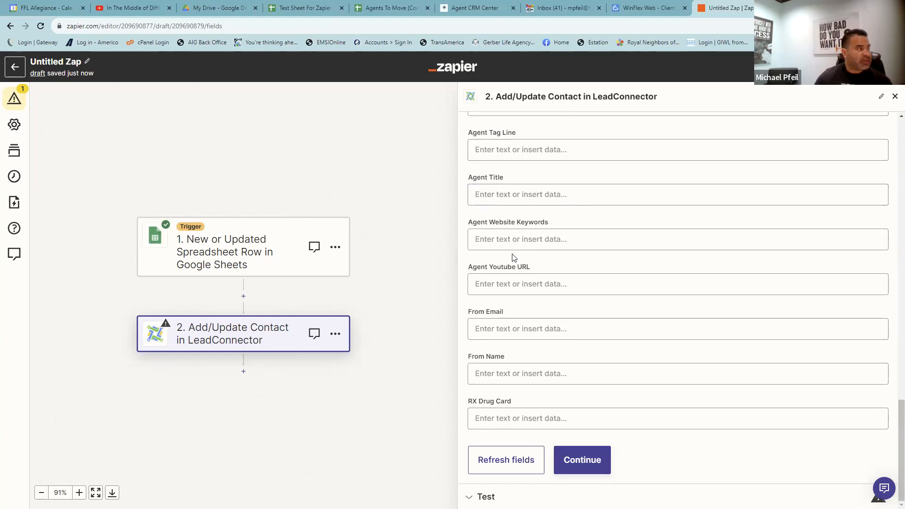
pyautogui.scroll(3, 515, 254)
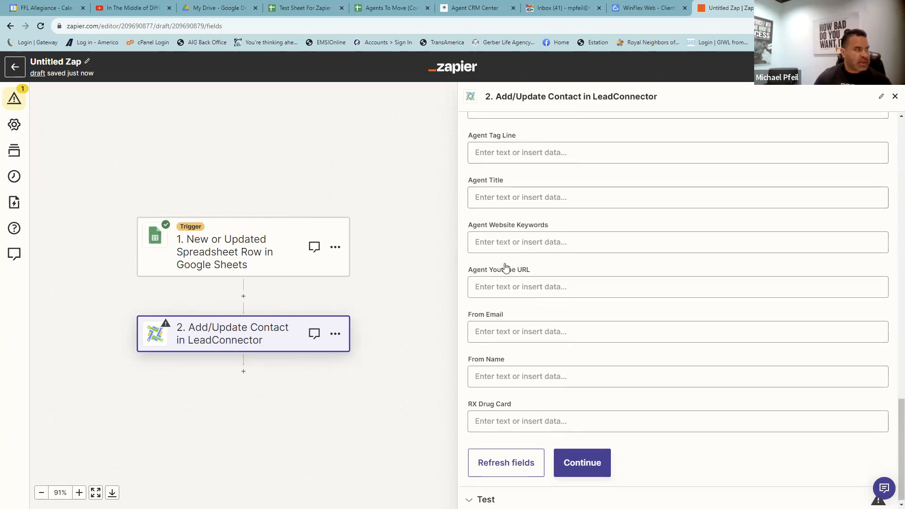
pyautogui.scroll(15, 507, 236)
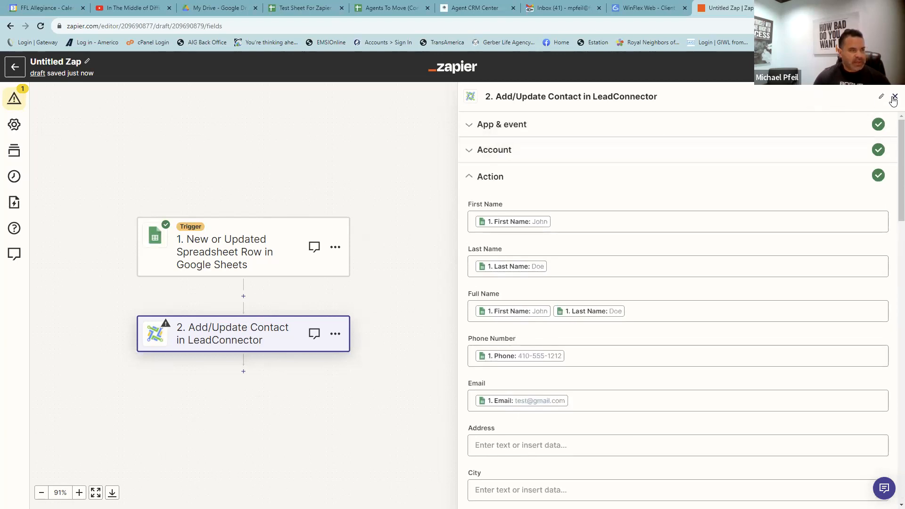
pyautogui.scroll(-6, 610, 253)
pyautogui.scroll(-7, 606, 259)
pyautogui.scroll(-5, 606, 262)
pyautogui.scroll(7, 568, 257)
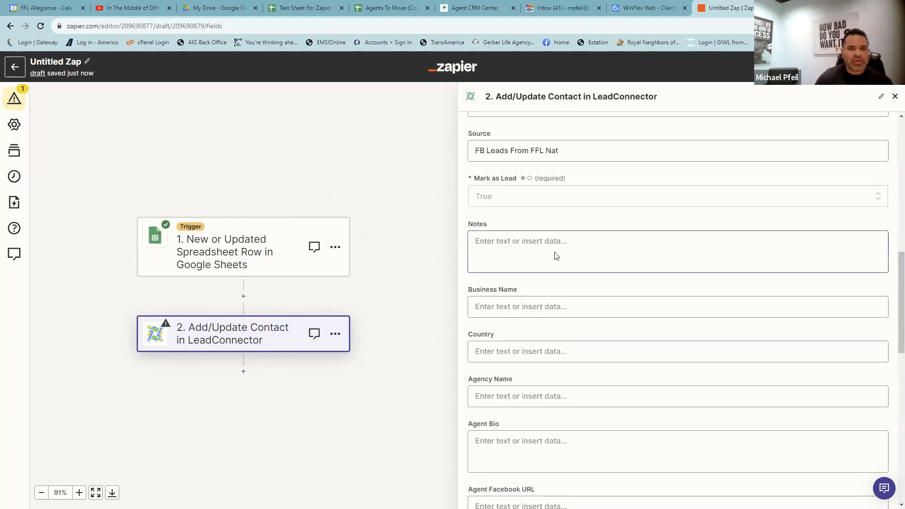
pyautogui.scroll(-10, 553, 264)
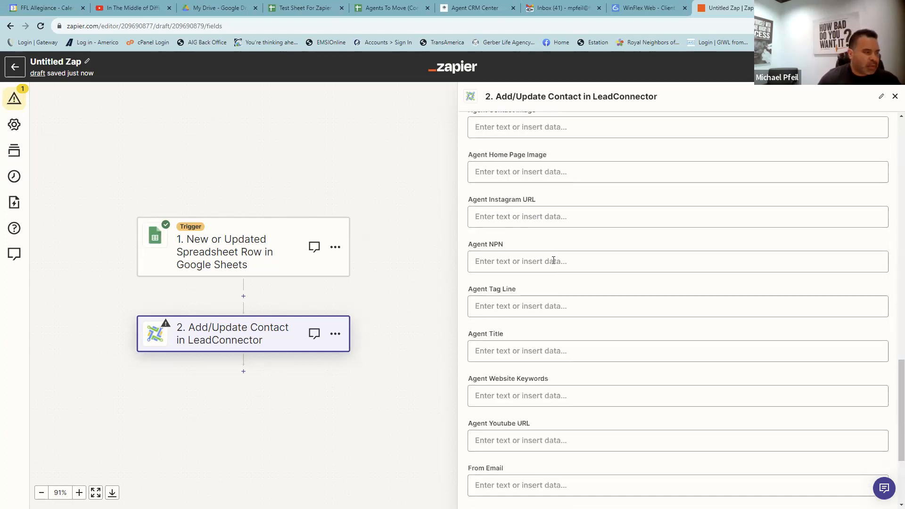
pyautogui.click(584, 462)
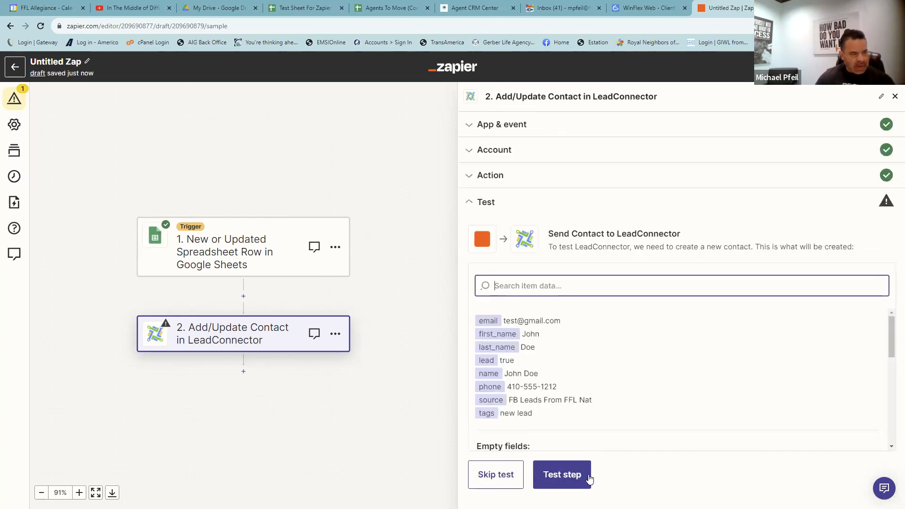
# - Test the LeadConnector step with a sample contact, then publish the Zap
pyautogui.click(544, 480)
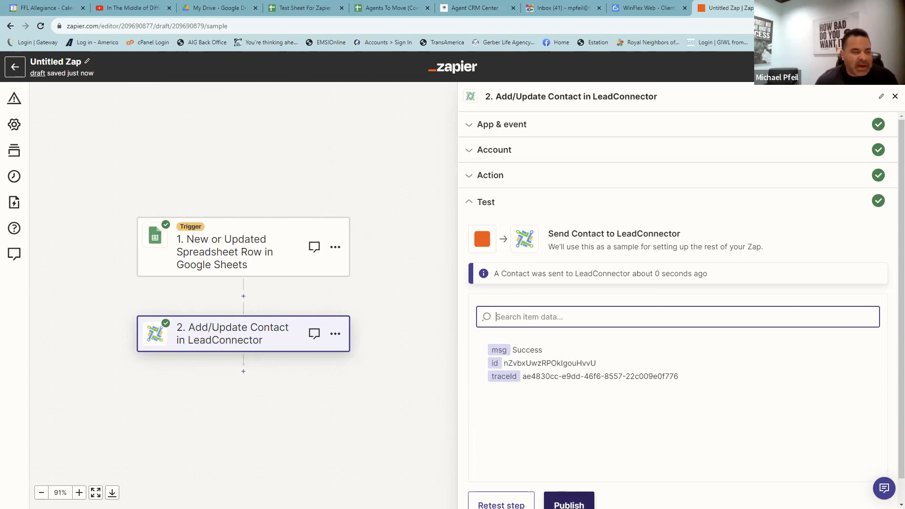
pyautogui.click(563, 498)
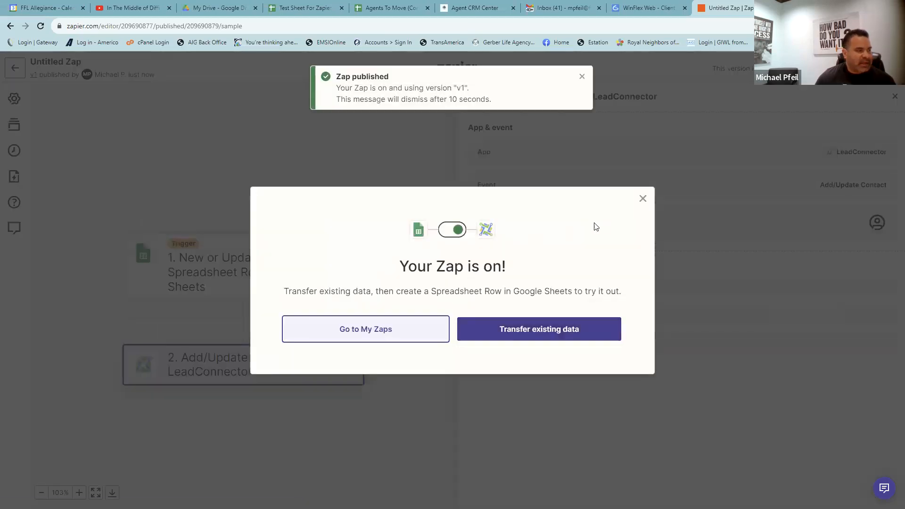
# - Close the Zap-is-on notice, retitle the Zap 'Test To Website CRM', and go back to the Zaps list
pyautogui.click(642, 199)
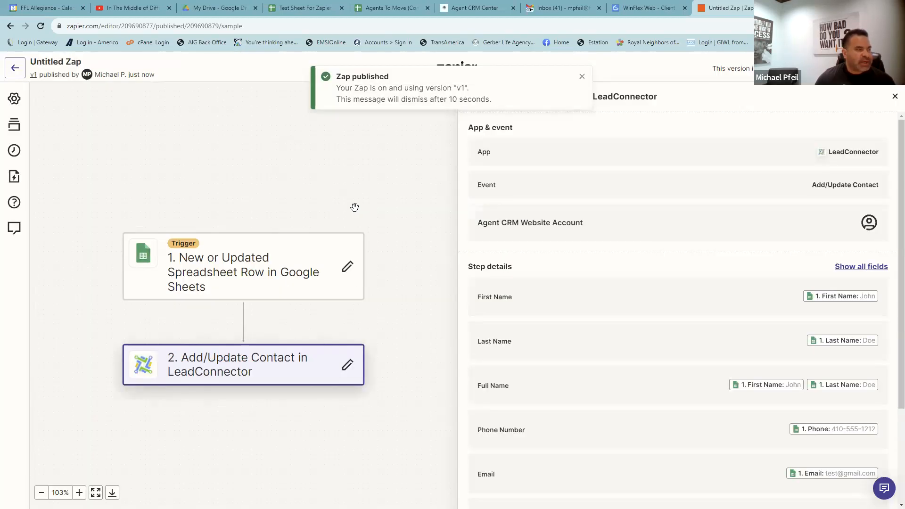
pyautogui.click(49, 63)
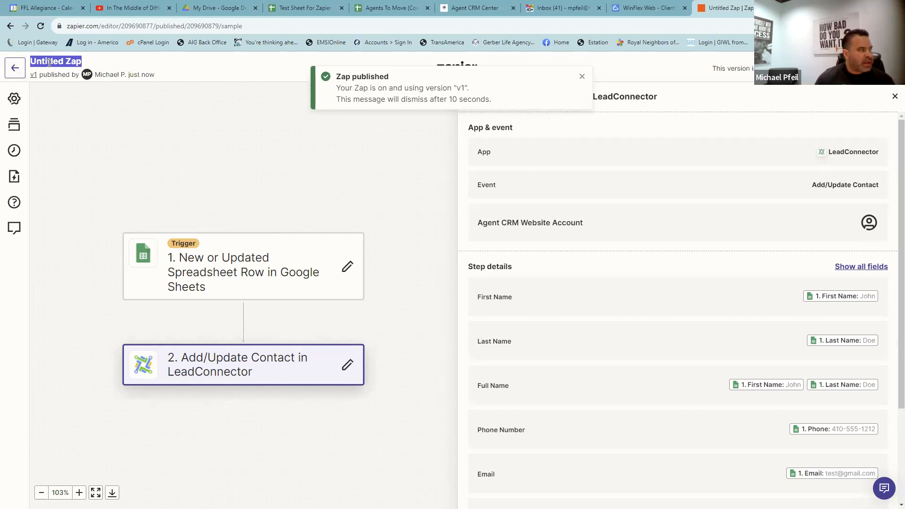
pyautogui.write('Test')
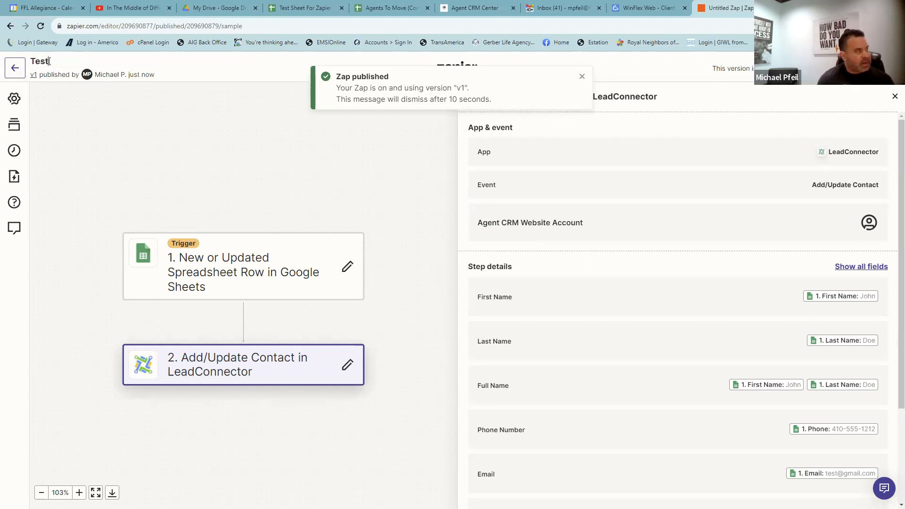
pyautogui.write(' To Website CRM')
pyautogui.click(75, 119)
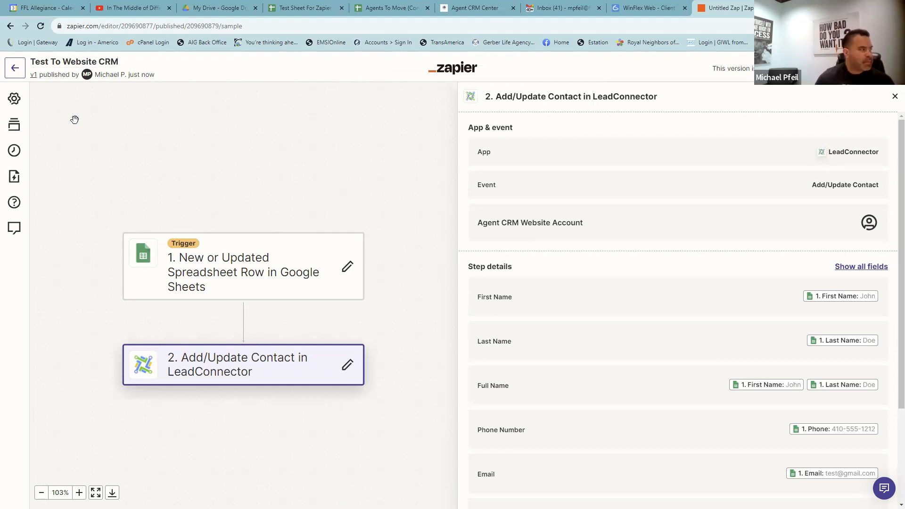
pyautogui.click(16, 70)
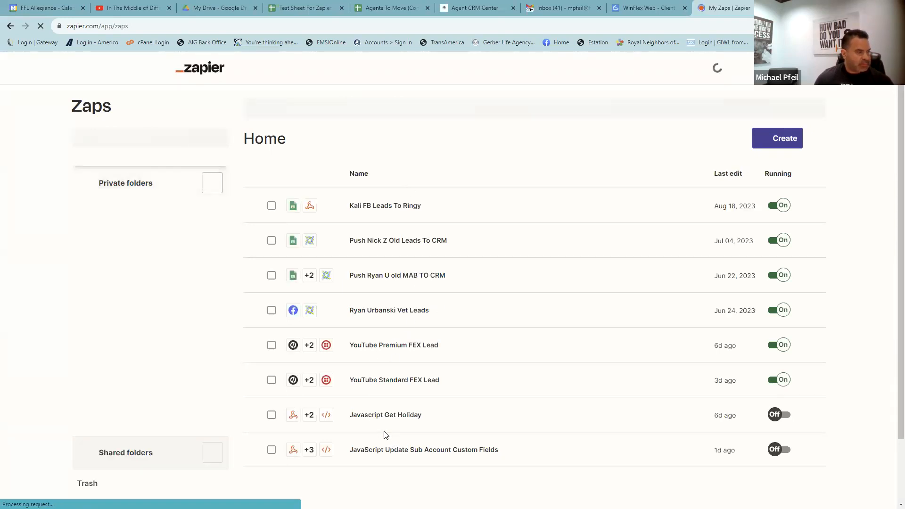
# - Reload the My Zaps page, then switch to the Agent CRM Center tab to see contacts
pyautogui.click(379, 25)
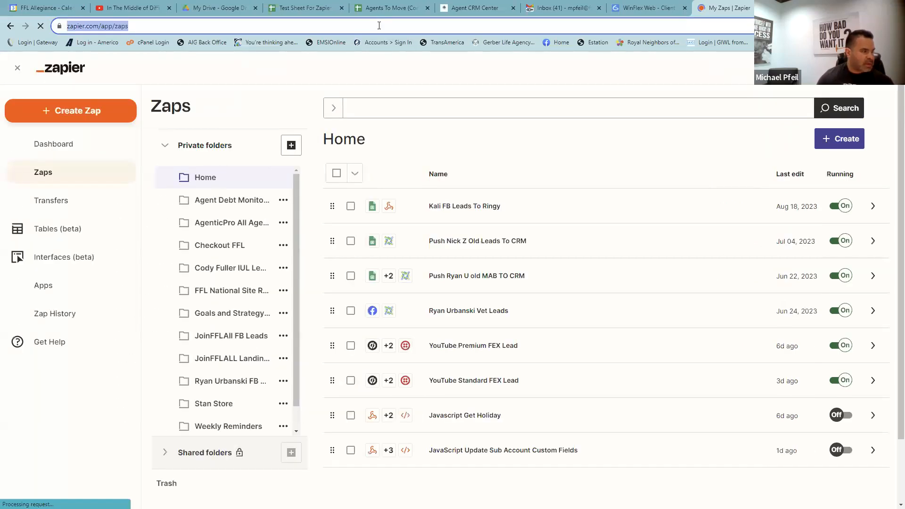
pyautogui.press('Return')
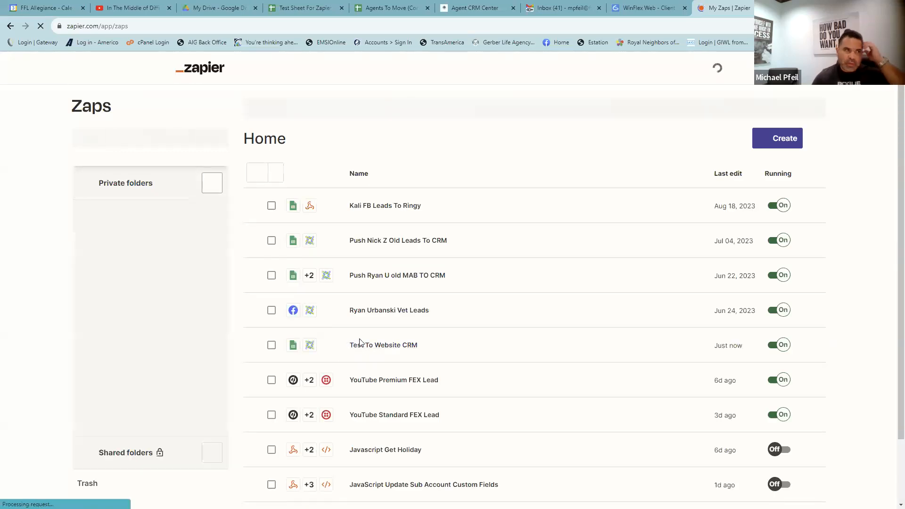
pyautogui.click(482, 10)
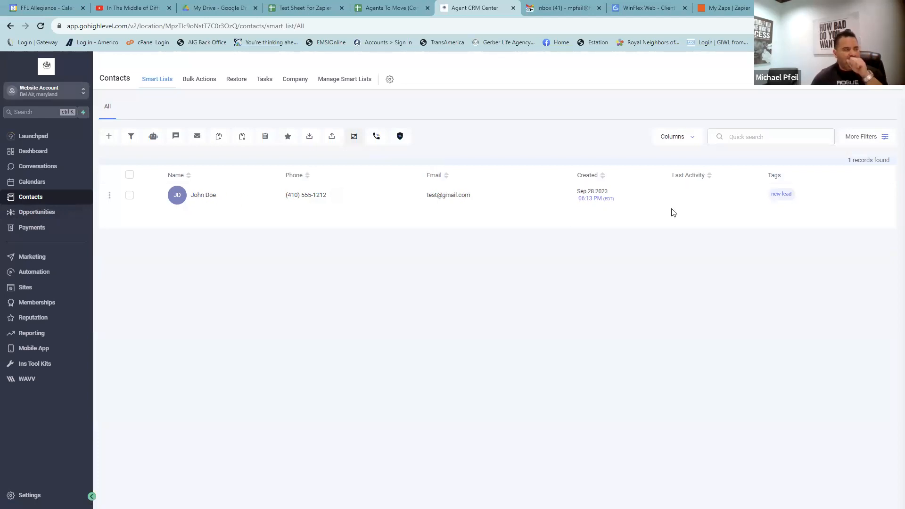
# - After checking the new-lead test contact in HighLevel, return to the My Zaps tab
pyautogui.click(725, 9)
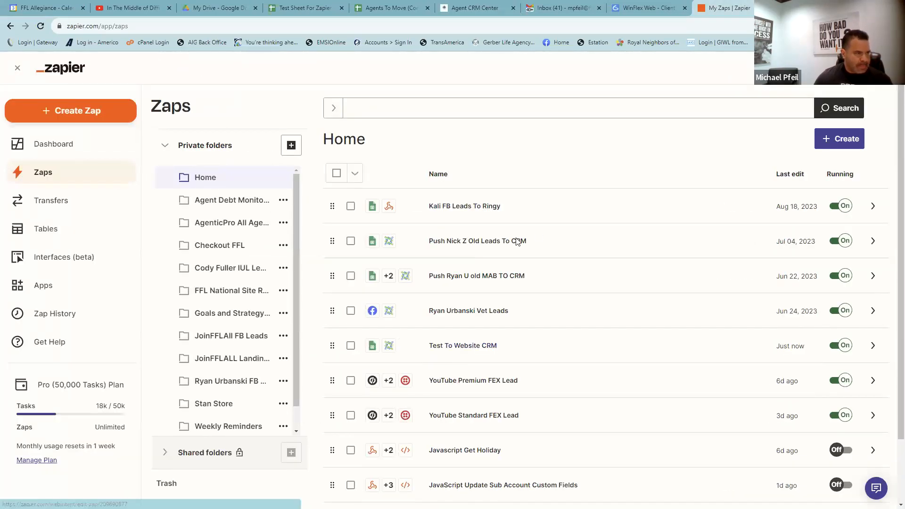
# - Open Test To Website CRM as an editable draft and add a LeadConnector step 3
pyautogui.click(451, 346)
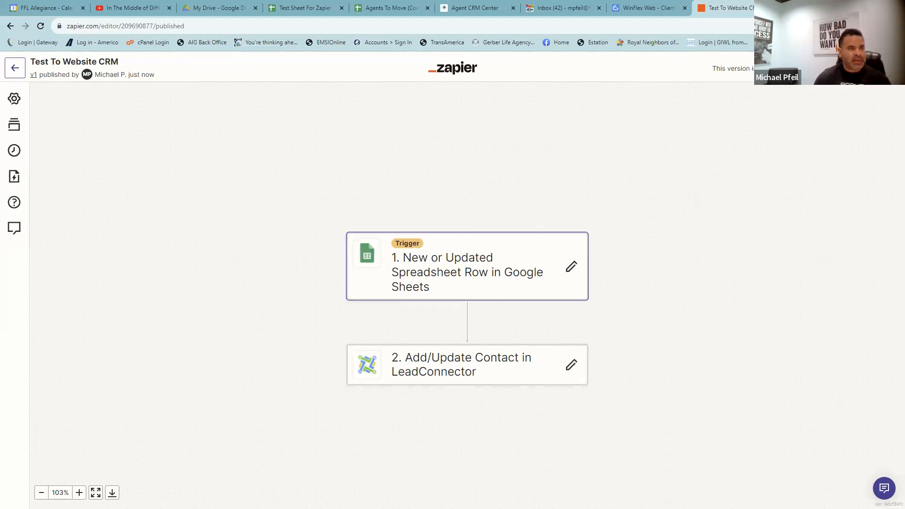
pyautogui.click(415, 261)
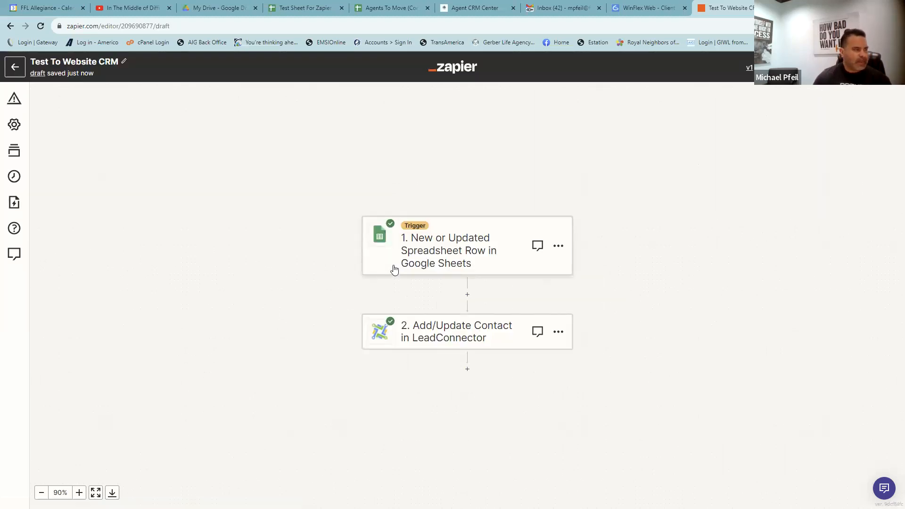
pyautogui.click(468, 369)
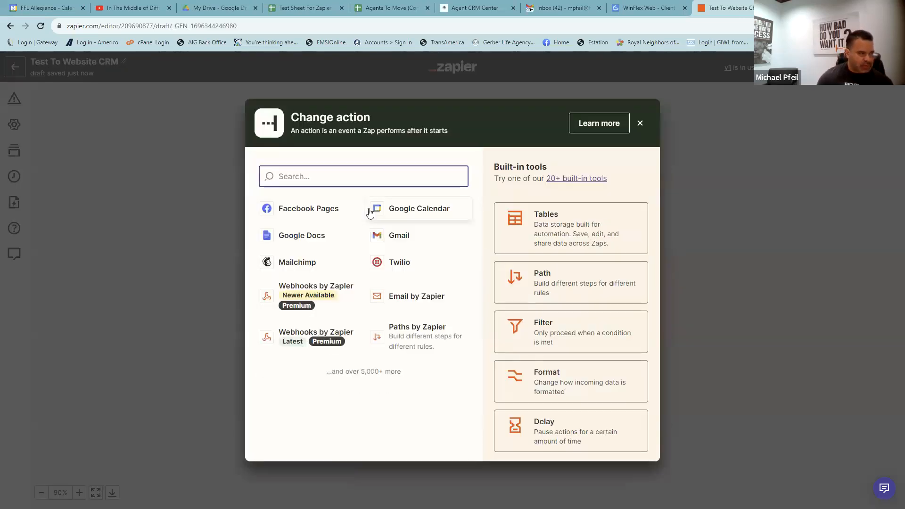
pyautogui.write('lead')
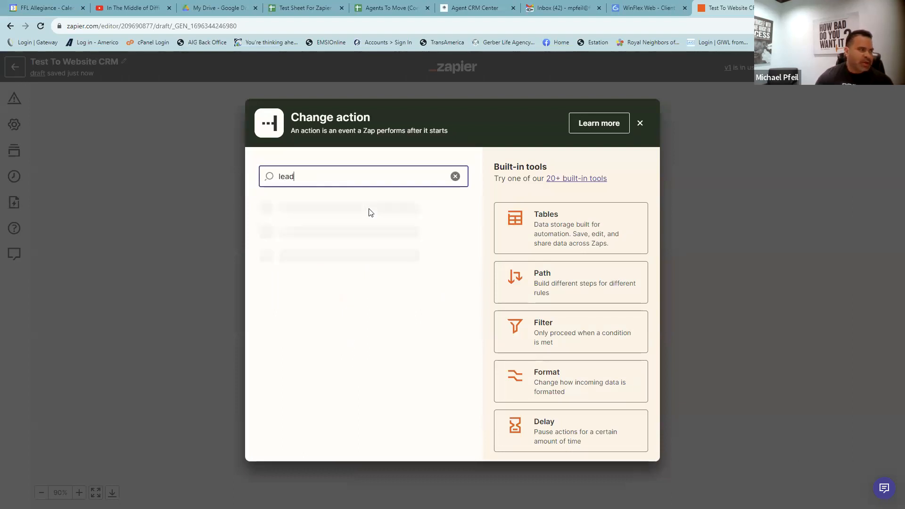
pyautogui.click(317, 255)
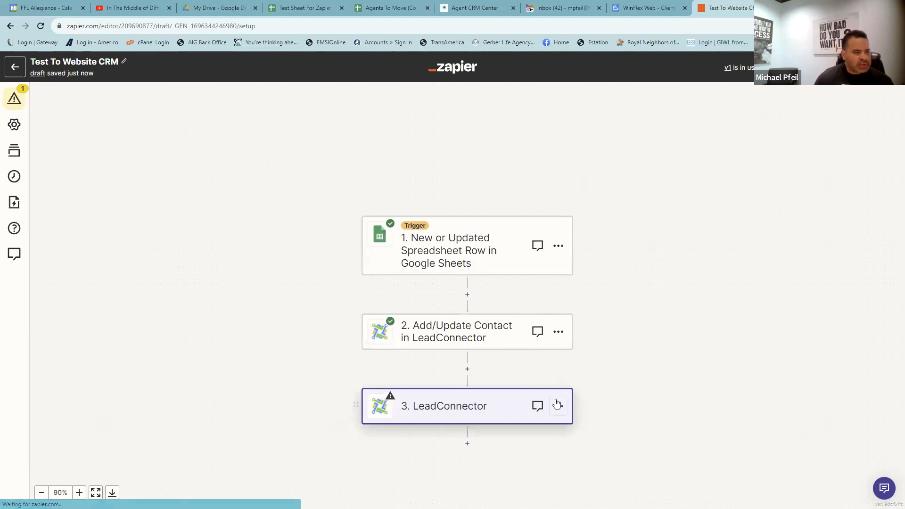
# - Delete the extra LeadConnector step 3, leaving only the trigger and step 2
pyautogui.click(556, 403)
pyautogui.click(895, 96)
pyautogui.click(336, 295)
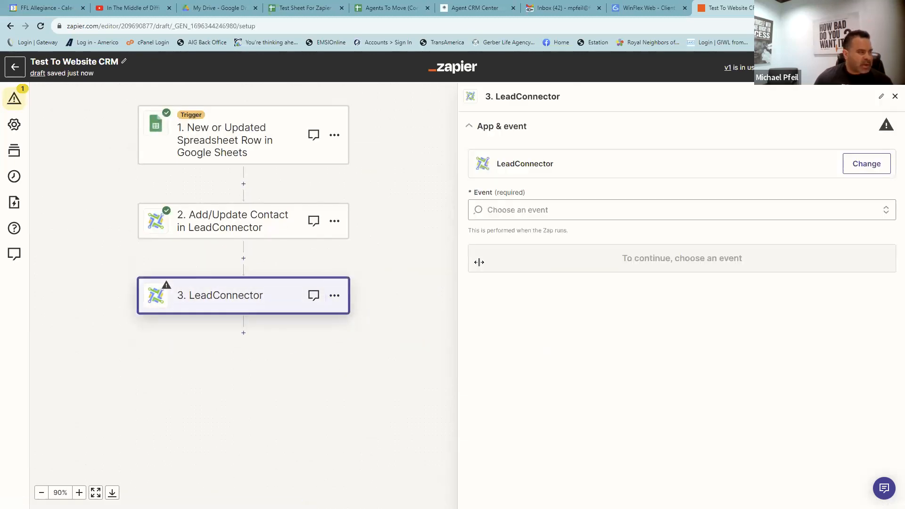
pyautogui.click(894, 97)
pyautogui.click(334, 300)
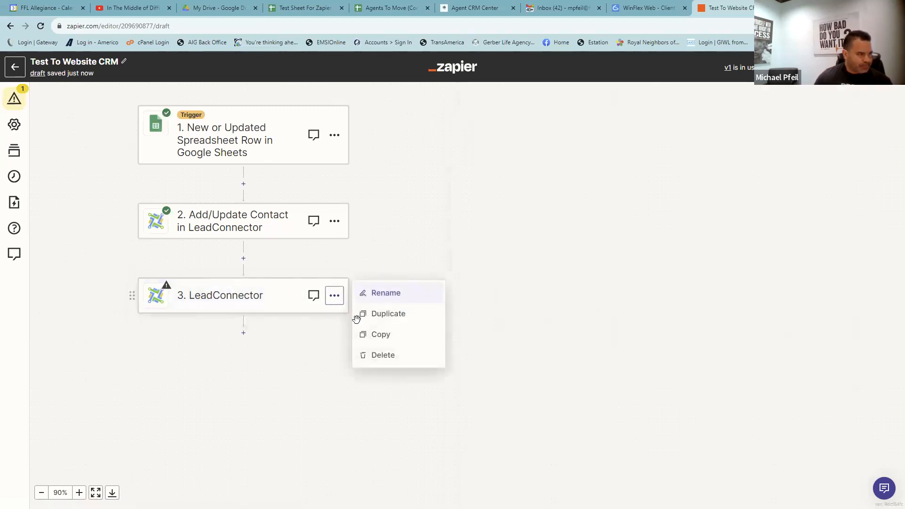
pyautogui.click(379, 355)
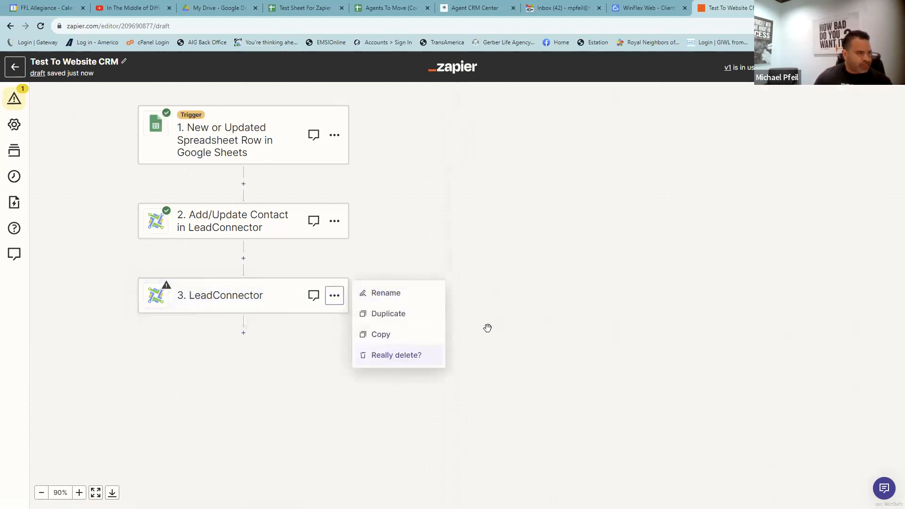
pyautogui.click(388, 357)
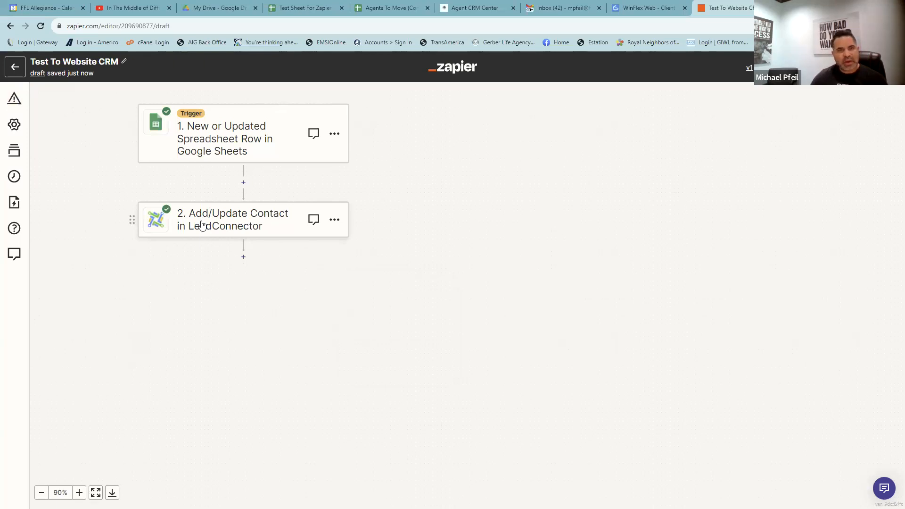
# - Add a Gmail step 3 with the Send Email event
pyautogui.click(244, 257)
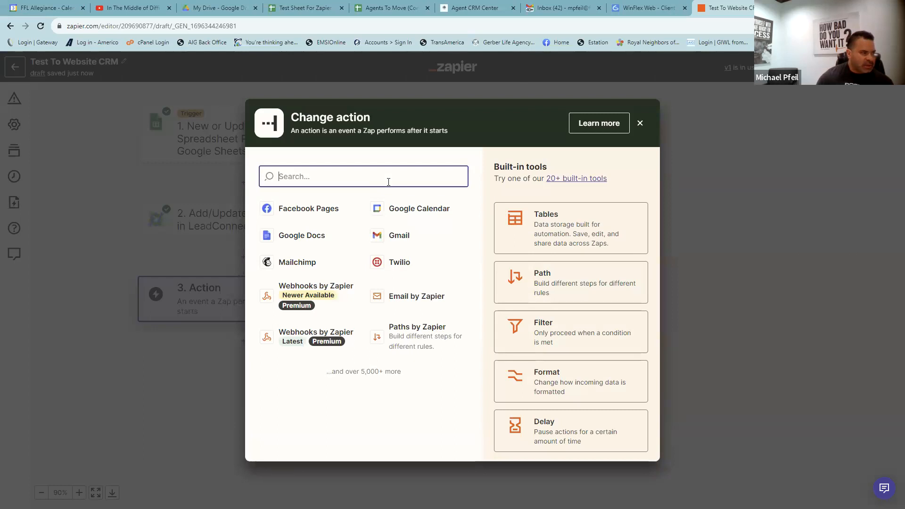
pyautogui.write('gmail')
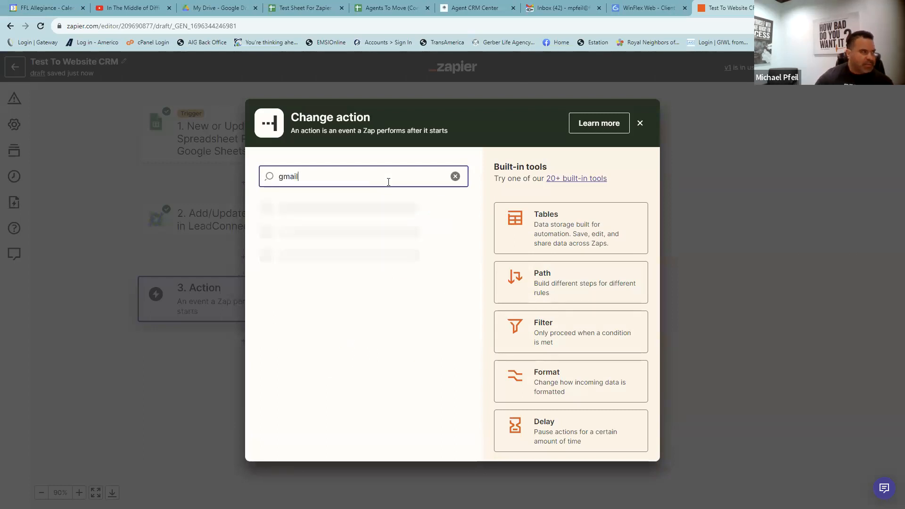
pyautogui.click(297, 211)
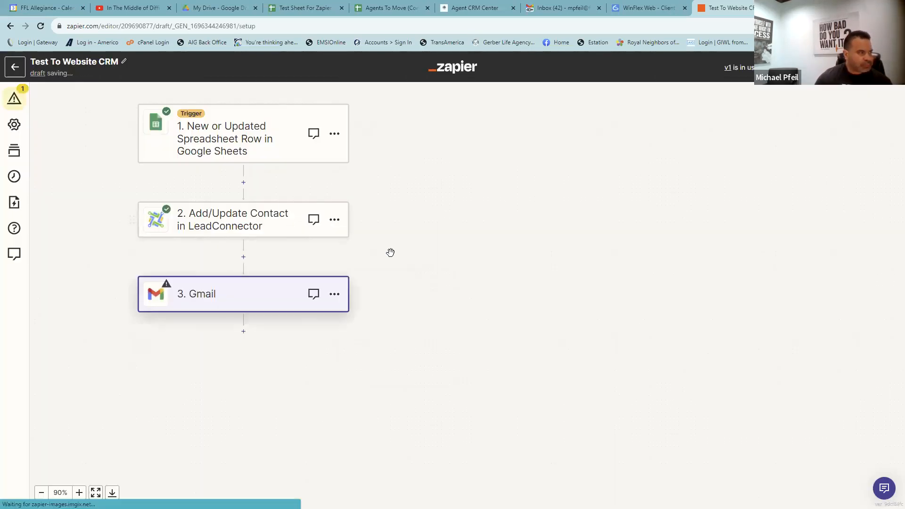
pyautogui.click(513, 215)
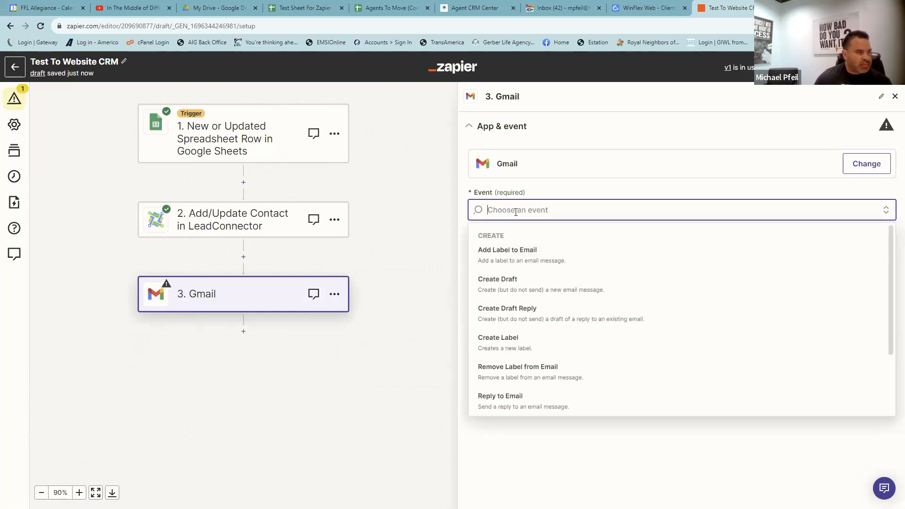
pyautogui.scroll(-2, 523, 287)
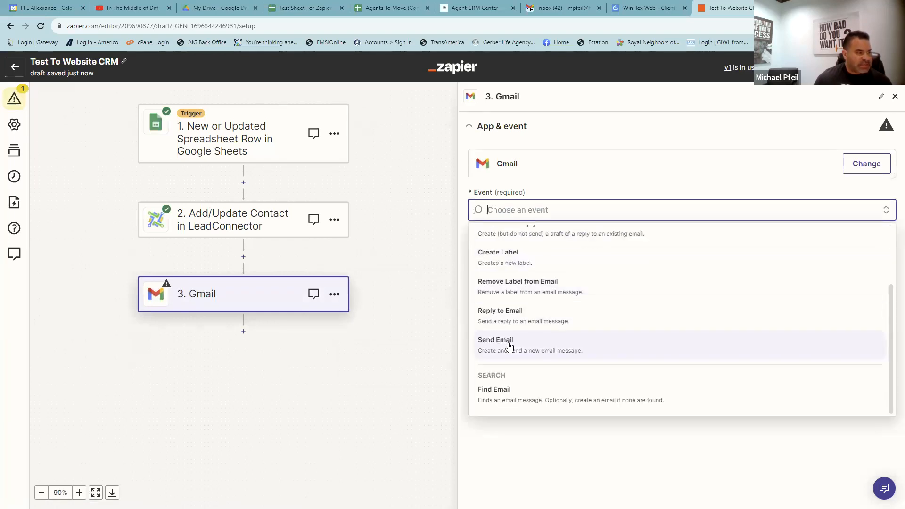
pyautogui.click(479, 339)
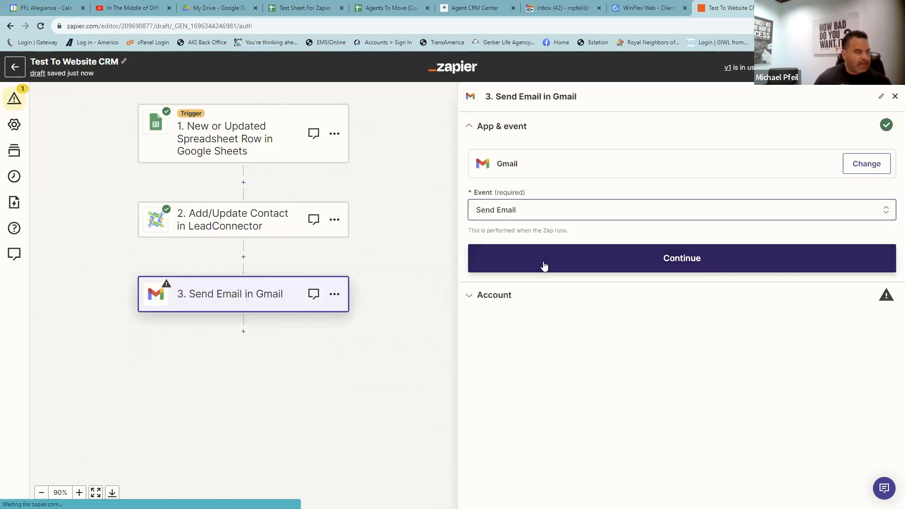
pyautogui.click(542, 262)
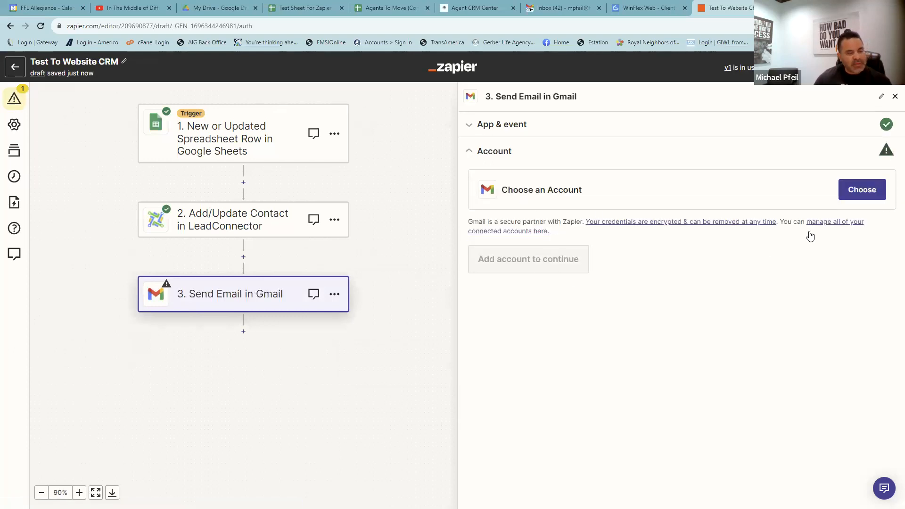
# - Connect the company Gmail account to the step and proceed to its email fields
pyautogui.click(876, 197)
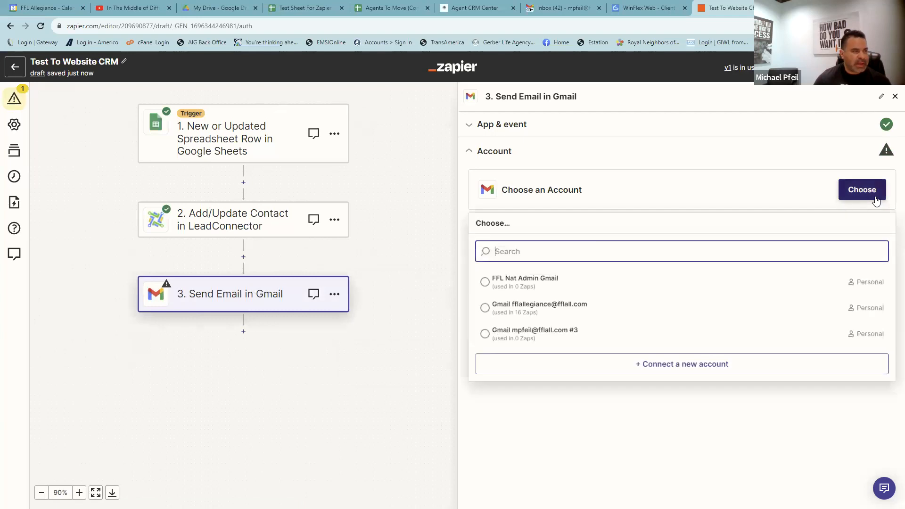
pyautogui.click(484, 308)
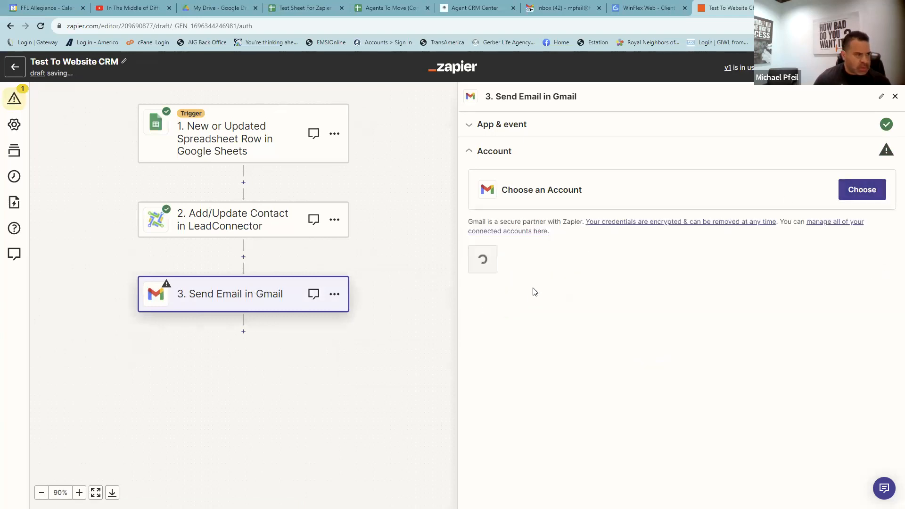
pyautogui.click(495, 262)
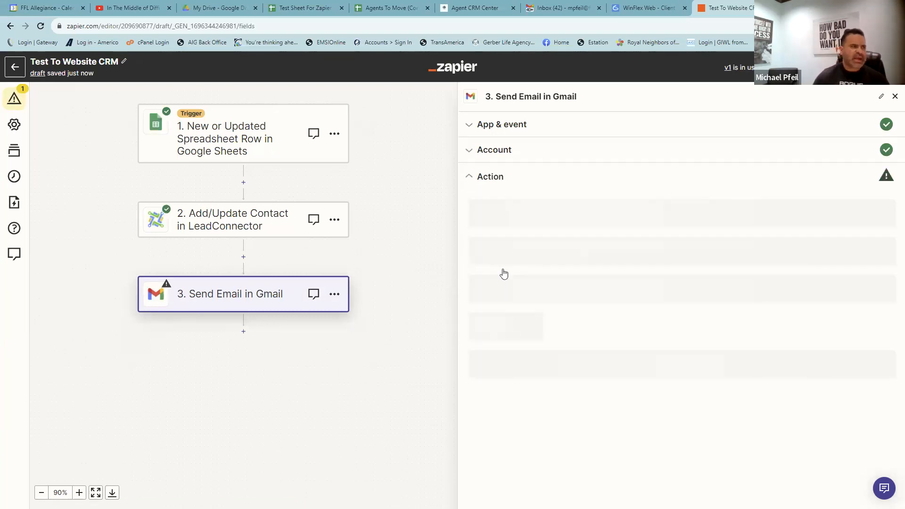
pyautogui.click(495, 221)
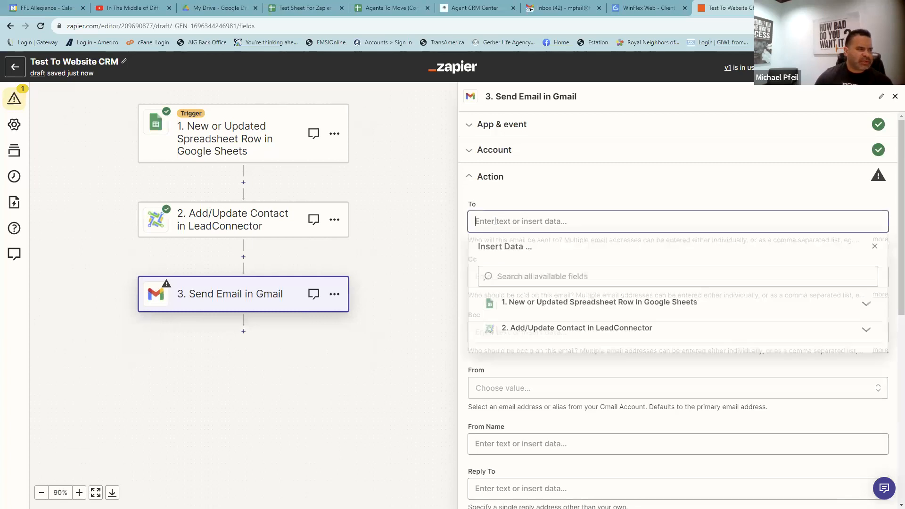
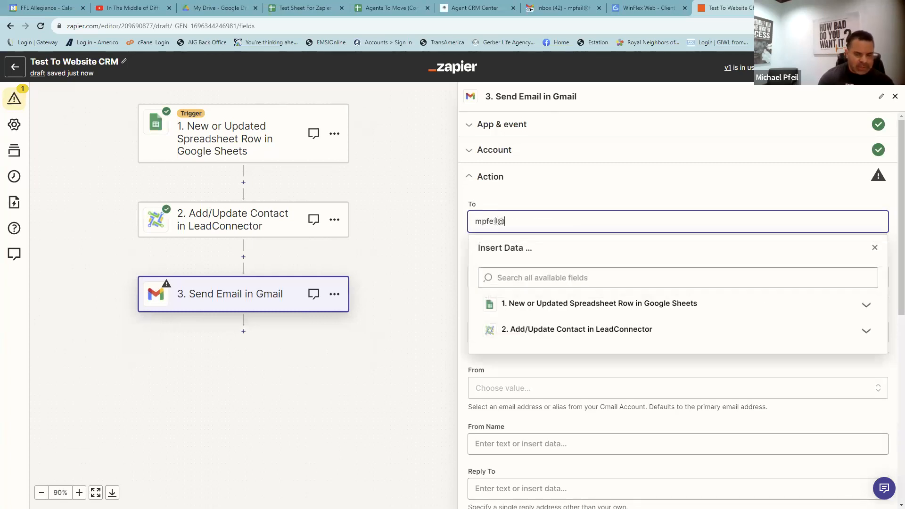
# - Enter the recipient address, send from the company Gmail address, and fill in the From Name
pyautogui.click(525, 192)
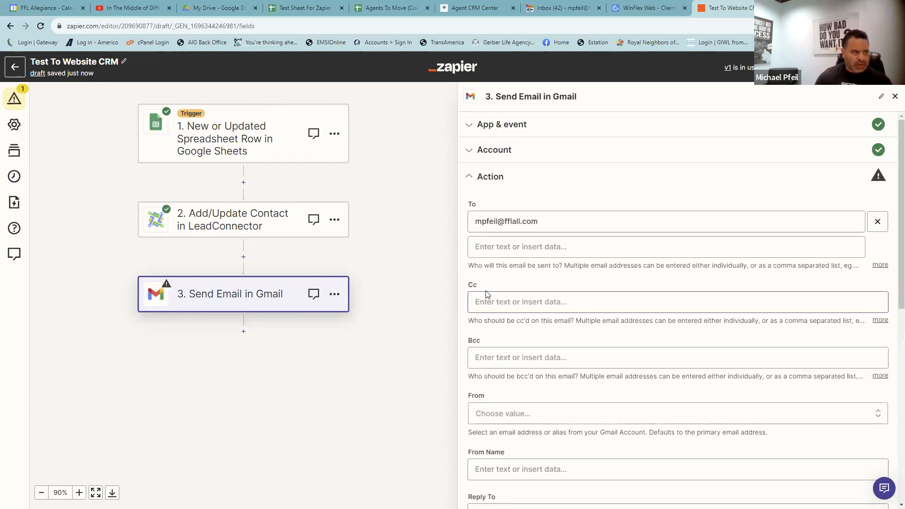
pyautogui.scroll(-4, 497, 271)
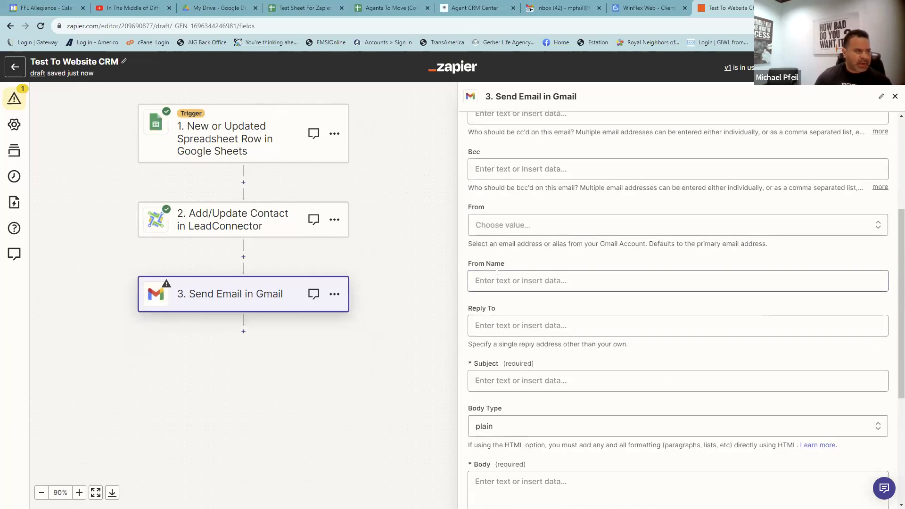
pyautogui.click(495, 227)
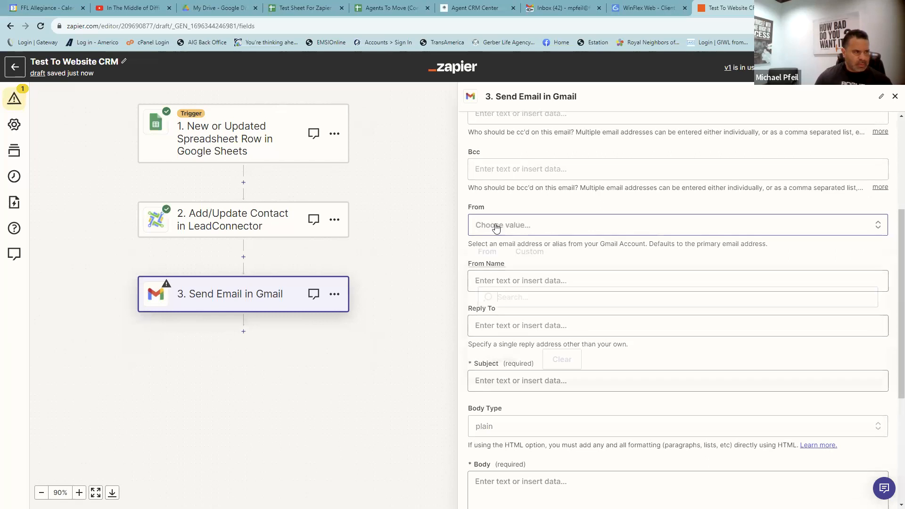
pyautogui.click(495, 227)
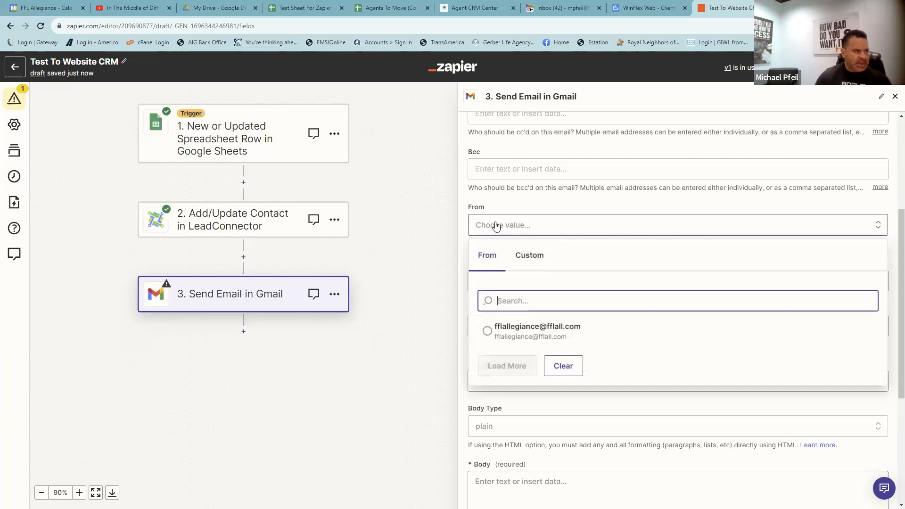
pyautogui.click(487, 331)
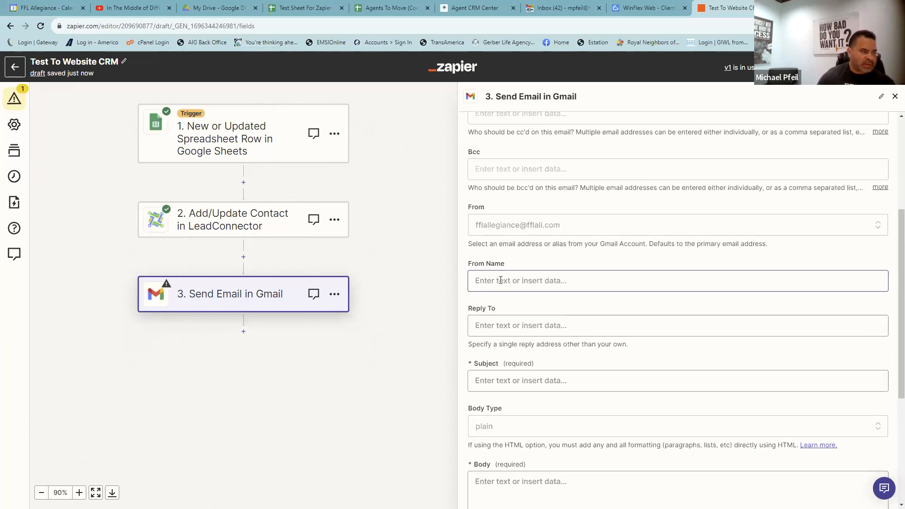
pyautogui.click(485, 283)
pyautogui.write('FB Lead From FFL Nat')
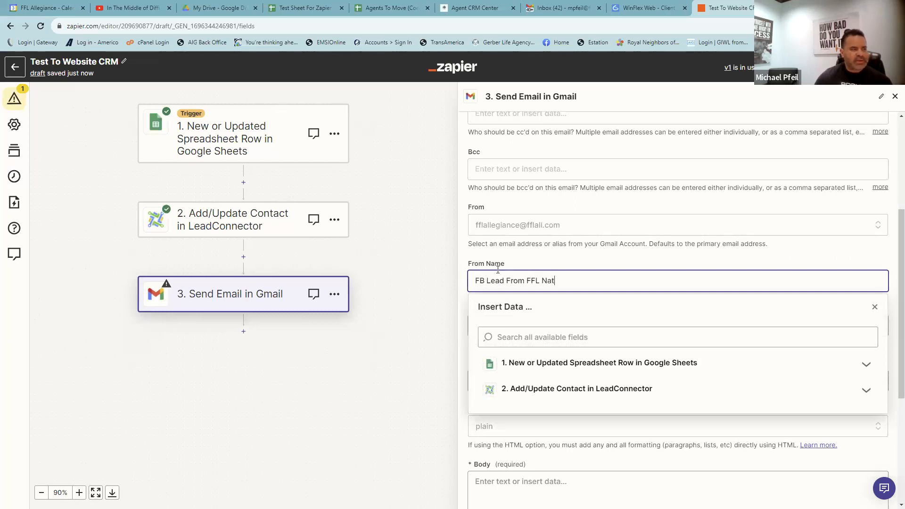
pyautogui.click(516, 245)
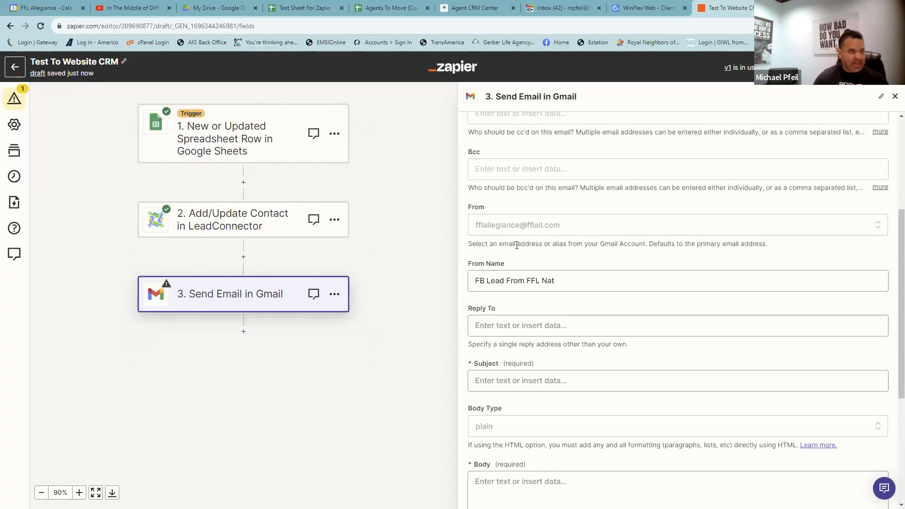
# - Set the subject to 'New FB Lead -' followed by the lead's First Name and Last Name
pyautogui.scroll(-2, 515, 252)
pyautogui.click(506, 285)
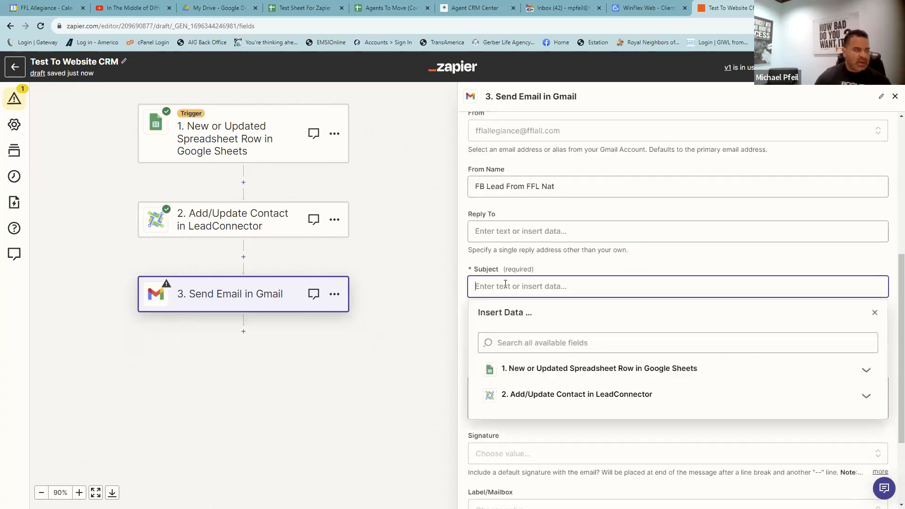
pyautogui.write('New FB Lead -')
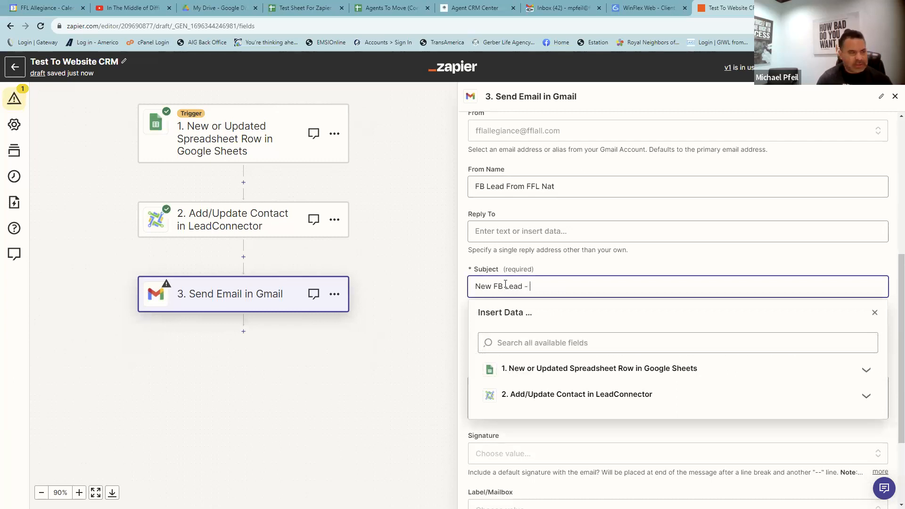
pyautogui.click(521, 370)
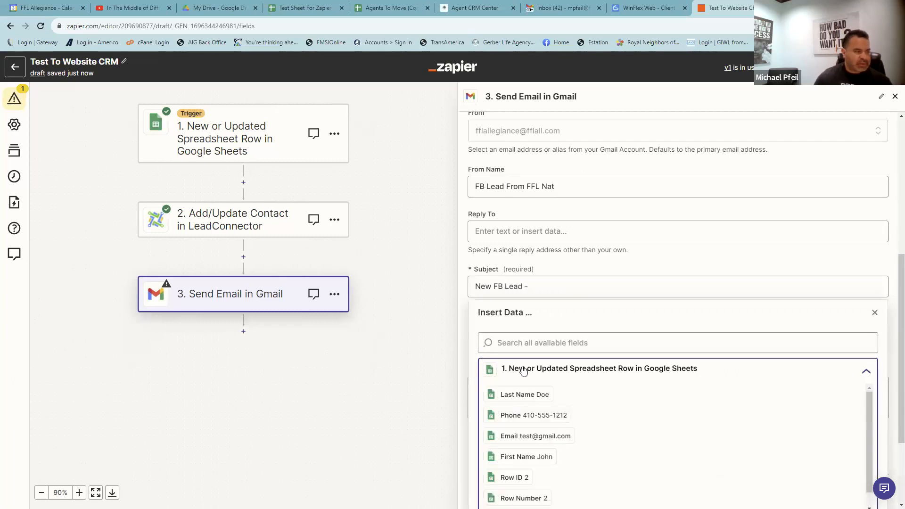
pyautogui.click(521, 456)
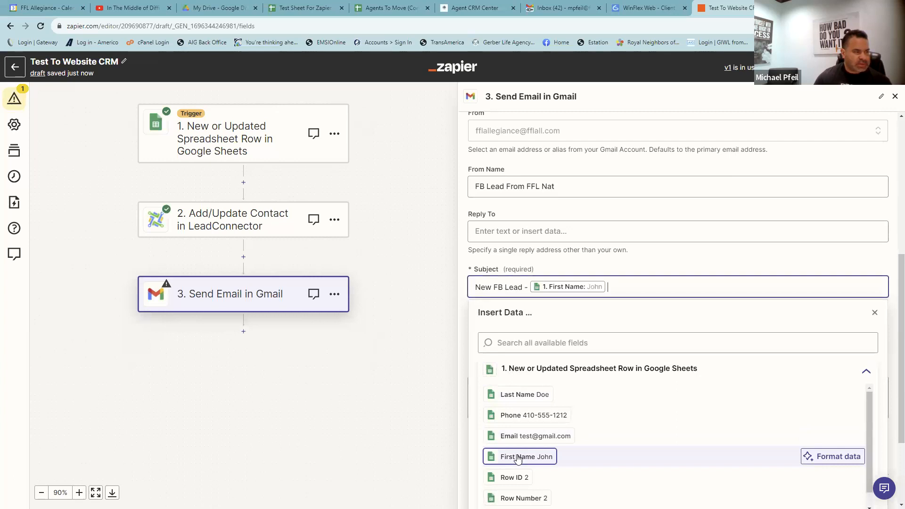
pyautogui.click(520, 396)
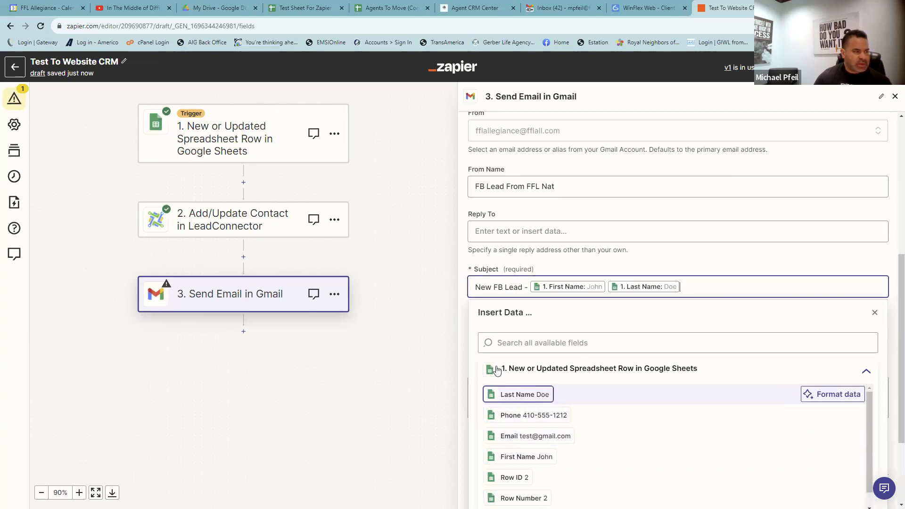
pyautogui.click(475, 263)
# - Write the body heading 'New FB Lead From FFL Nat' with Name, Phone and Email label lines
pyautogui.scroll(-1, 471, 273)
pyautogui.click(504, 340)
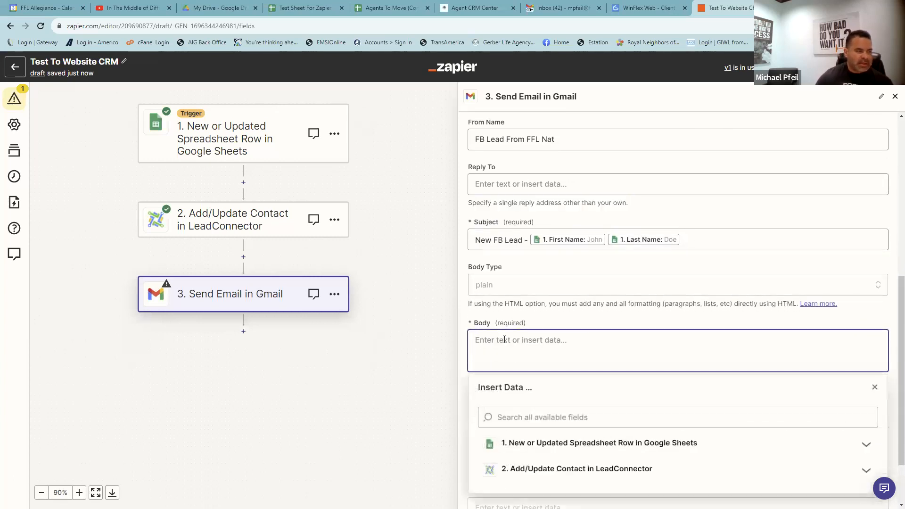
pyautogui.write('New FB Lea')
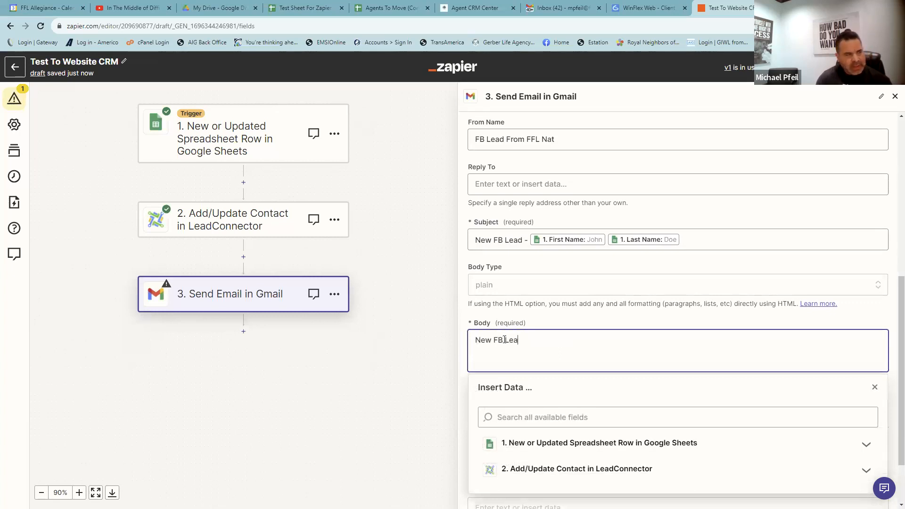
pyautogui.write('d From FFL Nat')
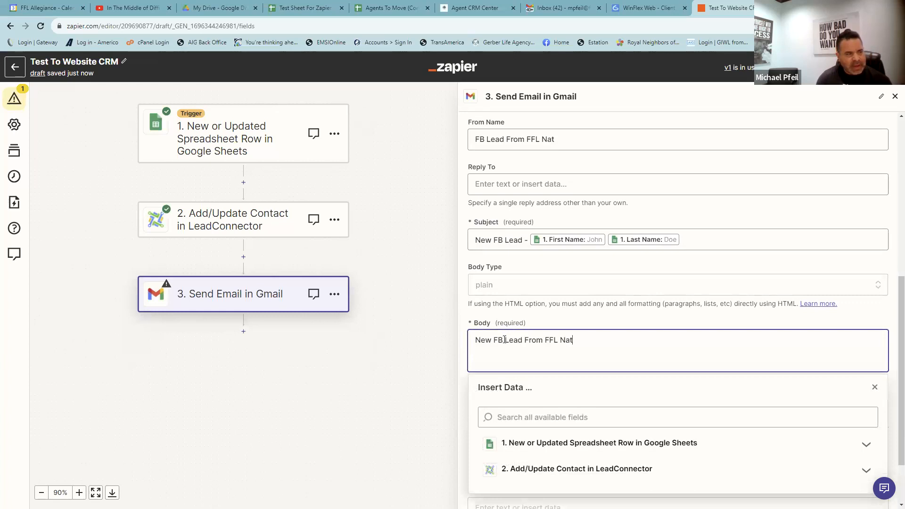
pyautogui.press('Return')
pyautogui.press('Return')
pyautogui.press('Return')
pyautogui.write('NBame')
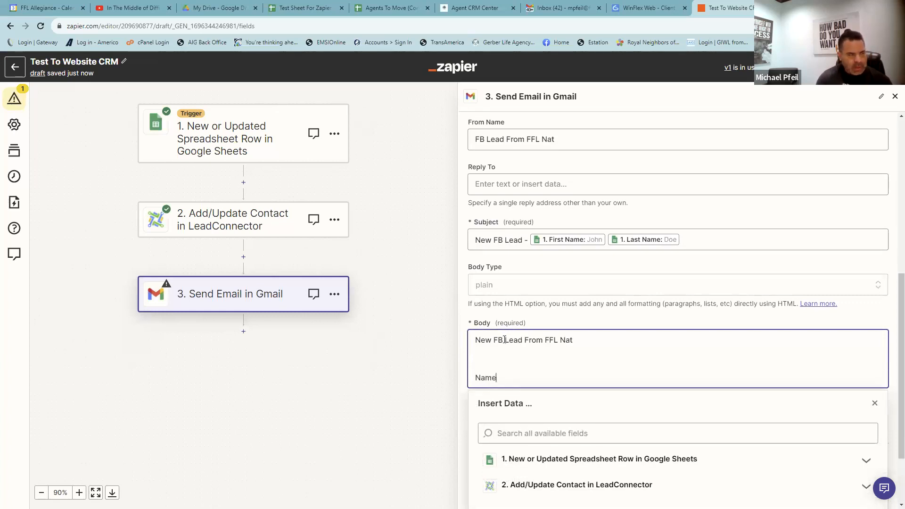
pyautogui.press('Return')
pyautogui.write('Phone')
pyautogui.press('Return')
pyautogui.write('Email')
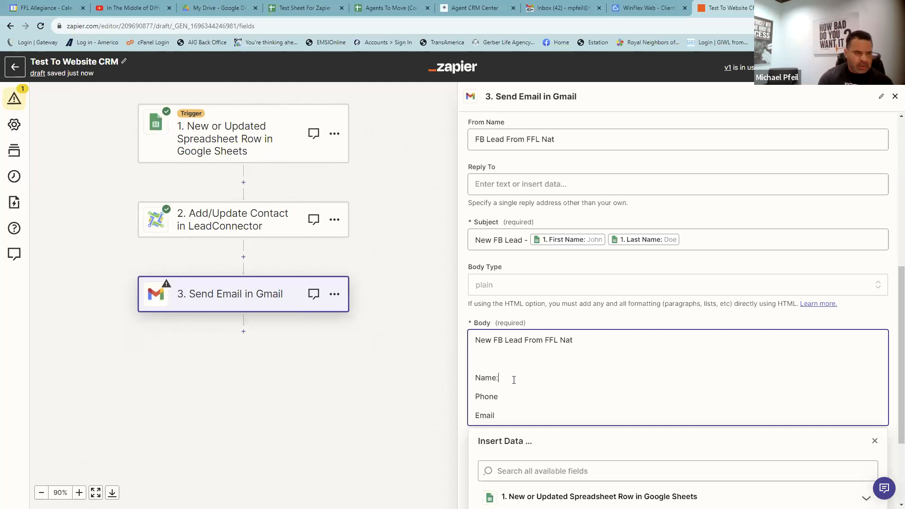
# - Insert the sheet's First Name, Last Name, Phone and Email fields after their body labels
pyautogui.scroll(-3, 523, 370)
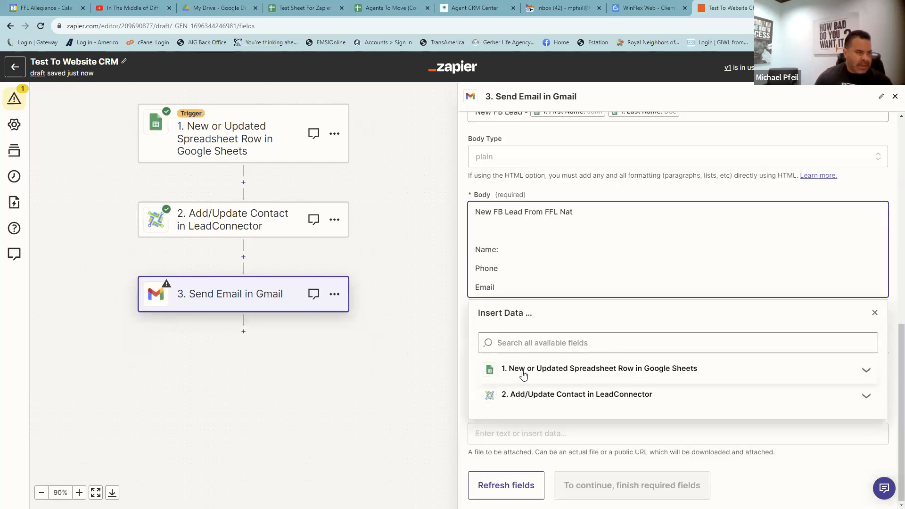
pyautogui.click(528, 370)
pyautogui.click(519, 460)
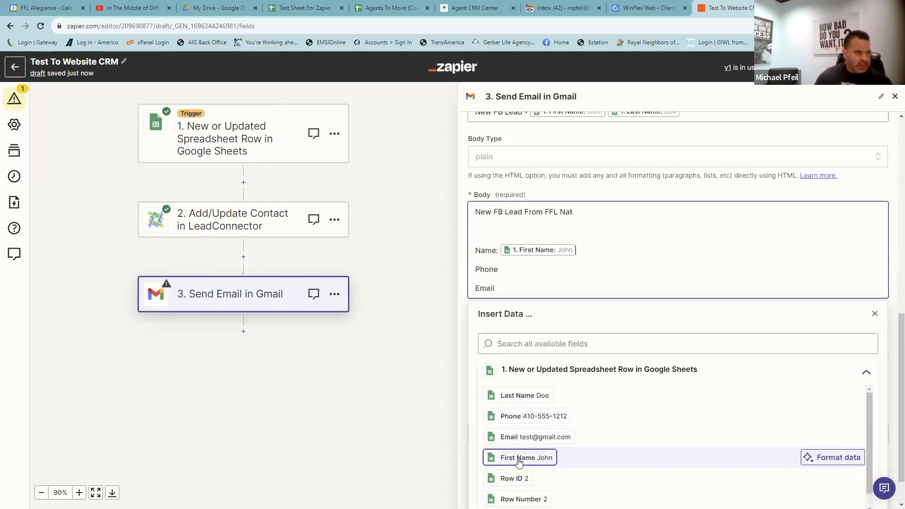
pyautogui.click(523, 395)
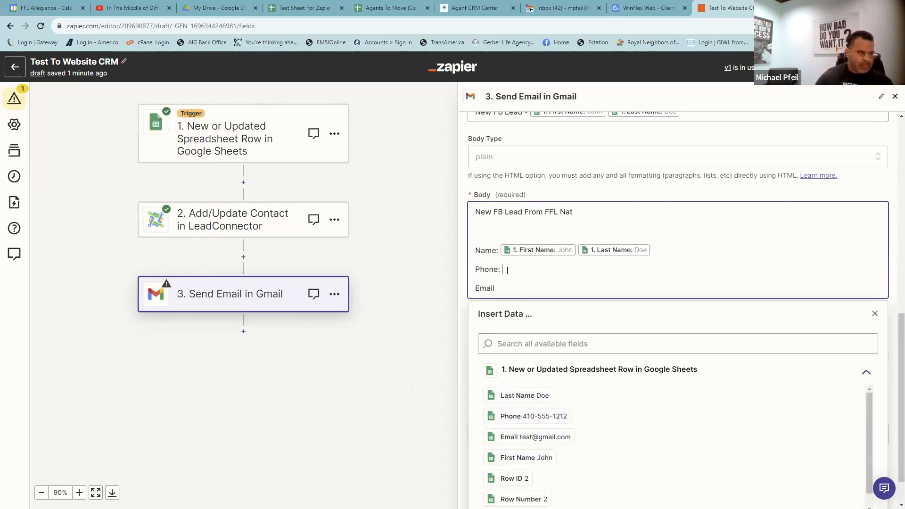
pyautogui.click(510, 276)
pyautogui.click(513, 416)
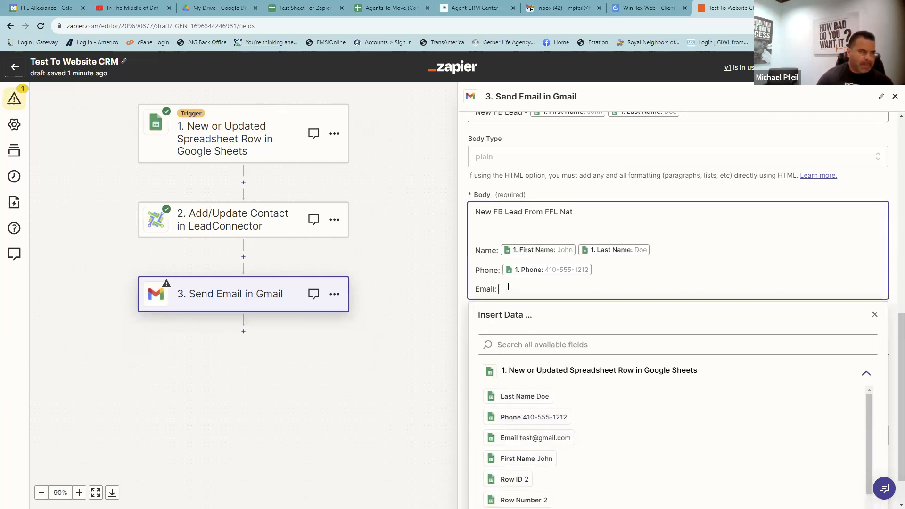
pyautogui.click(518, 438)
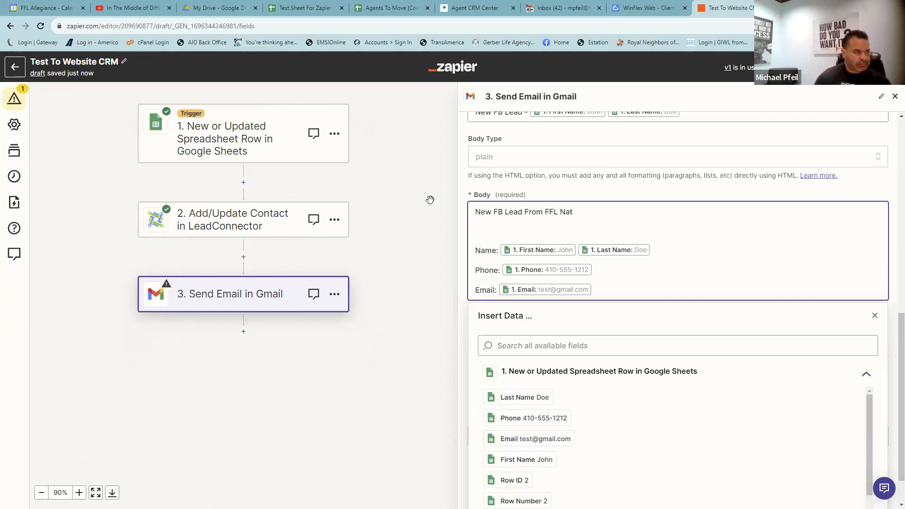
pyautogui.click(518, 264)
pyautogui.scroll(-1, 600, 486)
# - Send a test email, confirm 'New FB Lead' arrived in Gmail, then reopen the email settings
pyautogui.click(571, 471)
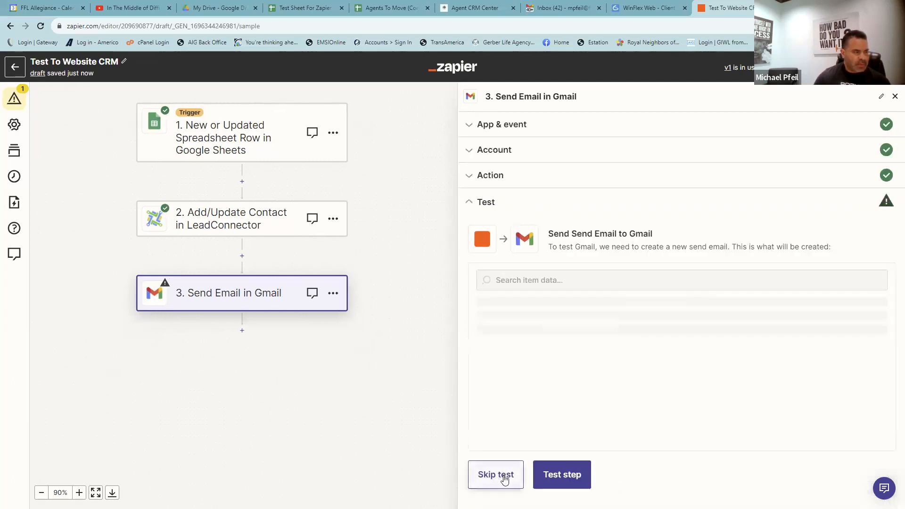
pyautogui.click(557, 479)
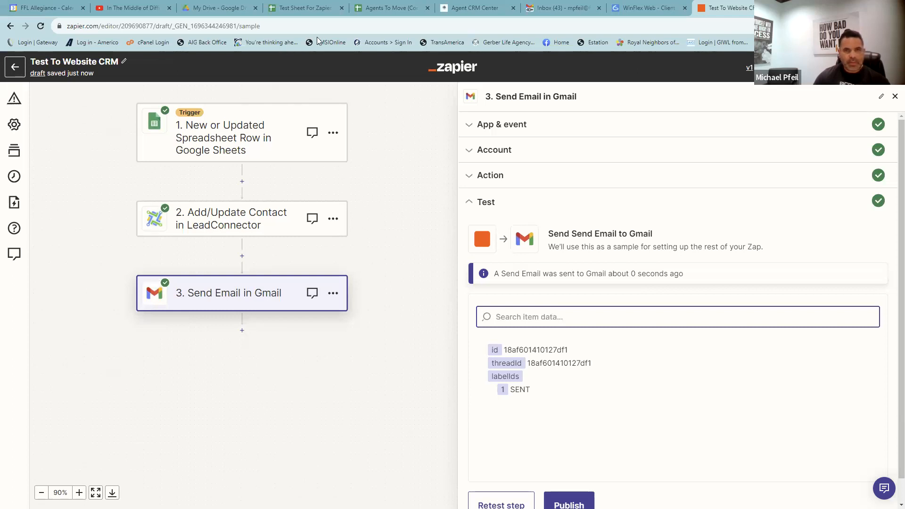
pyautogui.hotkey('alt', 'Tab')
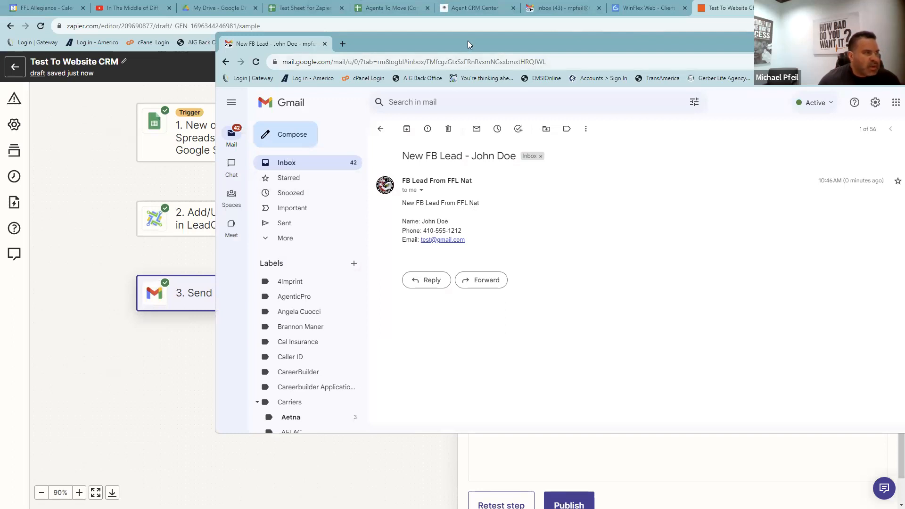
pyautogui.click(893, 39)
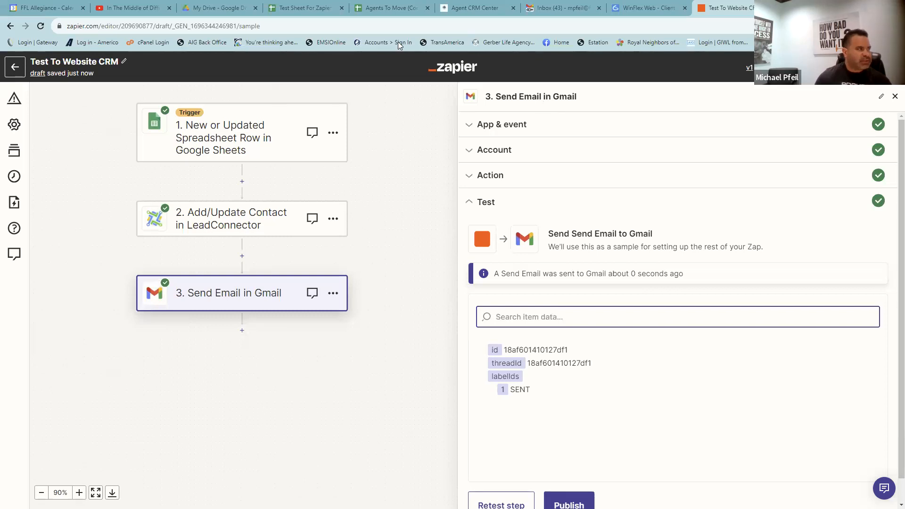
pyautogui.click(483, 175)
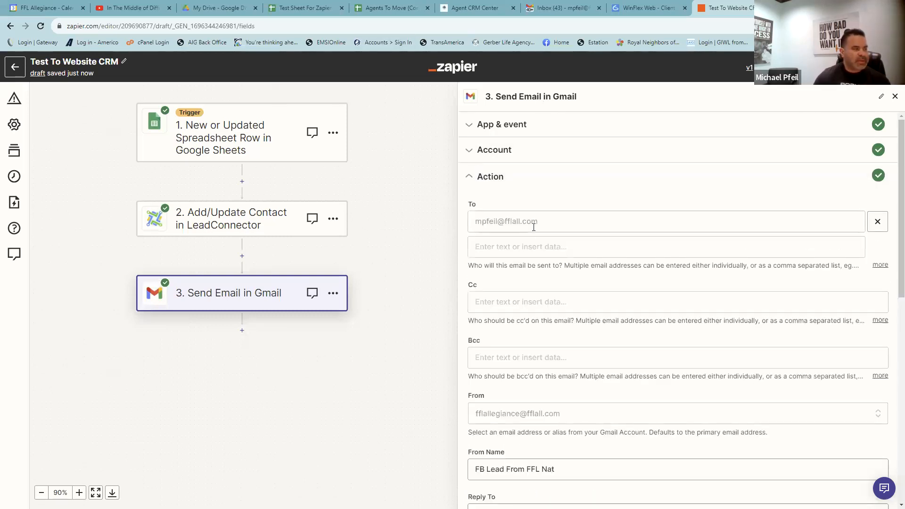
# - Add a 'Spread Sheet:' line below Email in the body and switch to Test Sheet For Zapier
pyautogui.scroll(-10, 542, 245)
pyautogui.click(595, 292)
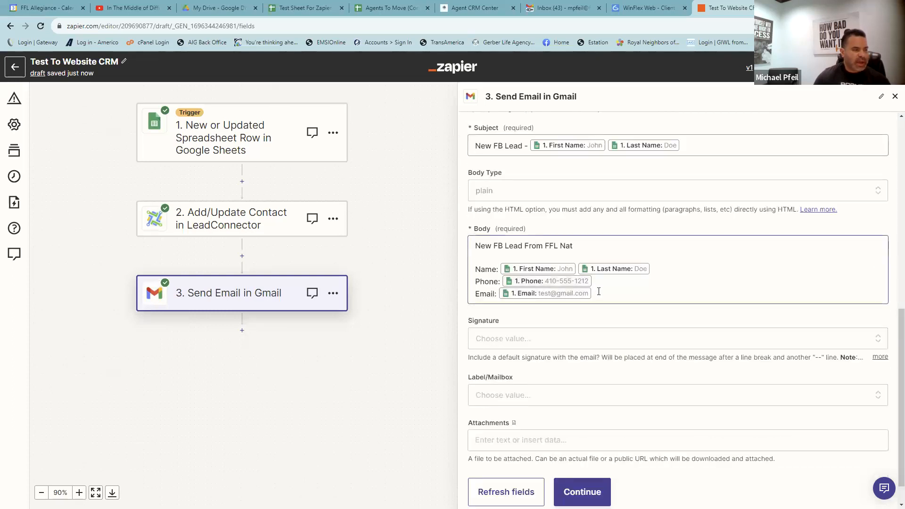
pyautogui.press('Return')
pyautogui.press('Return')
pyautogui.press('Return')
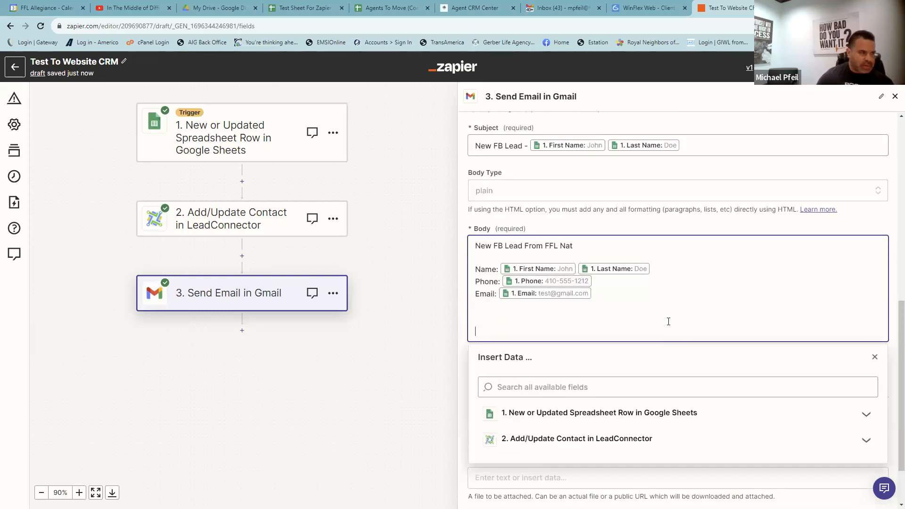
pyautogui.write('Spread')
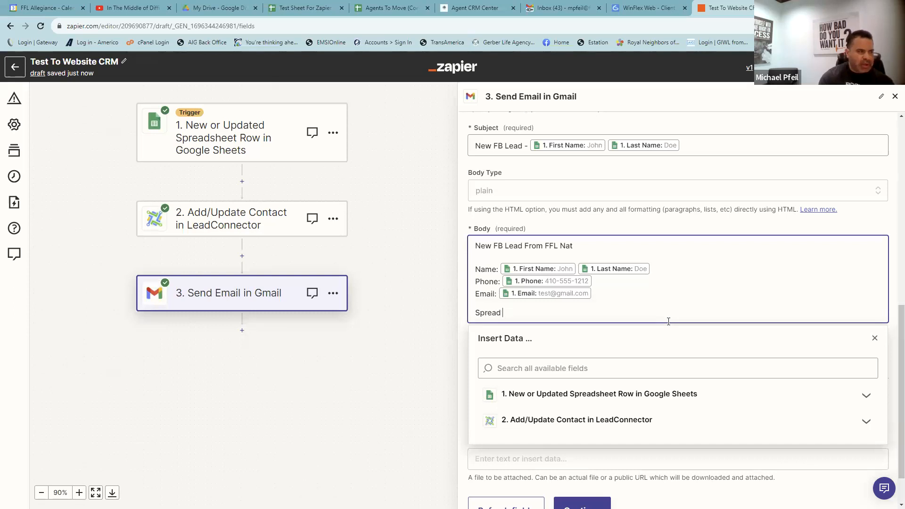
pyautogui.write(' Sheet:')
pyautogui.press('Return')
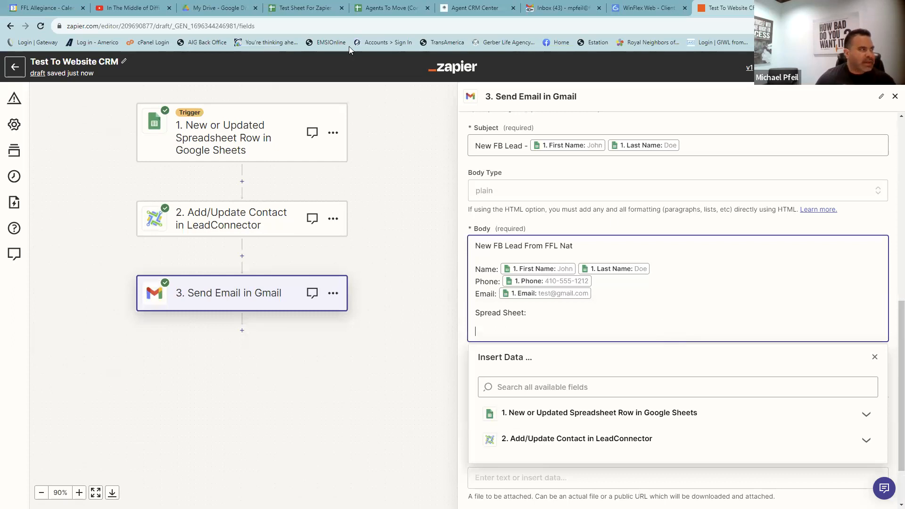
pyautogui.click(301, 8)
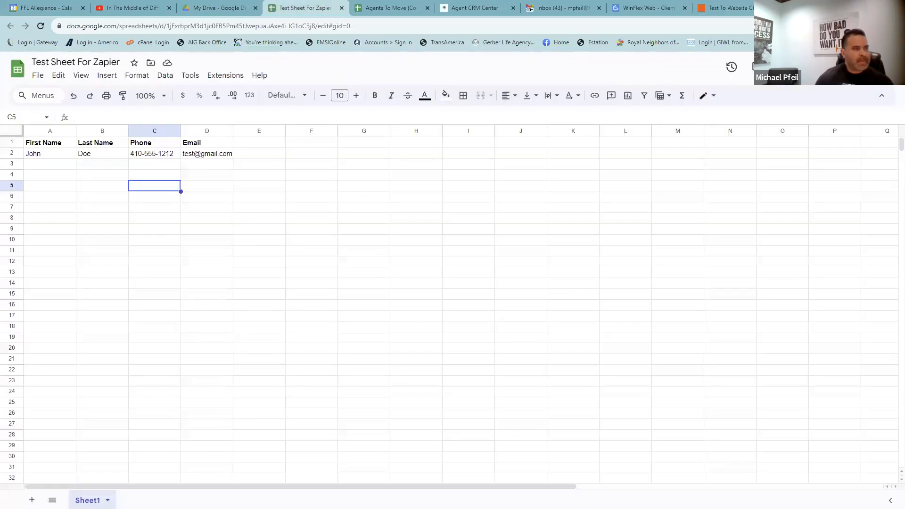
# - Copy the Test Sheet For Zapier share link and return to the Zapier editor
pyautogui.click(840, 67)
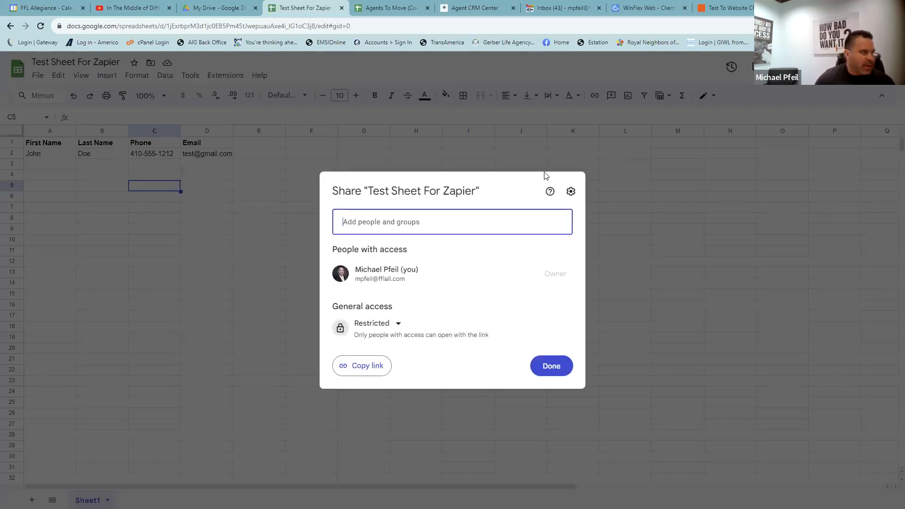
pyautogui.click(358, 370)
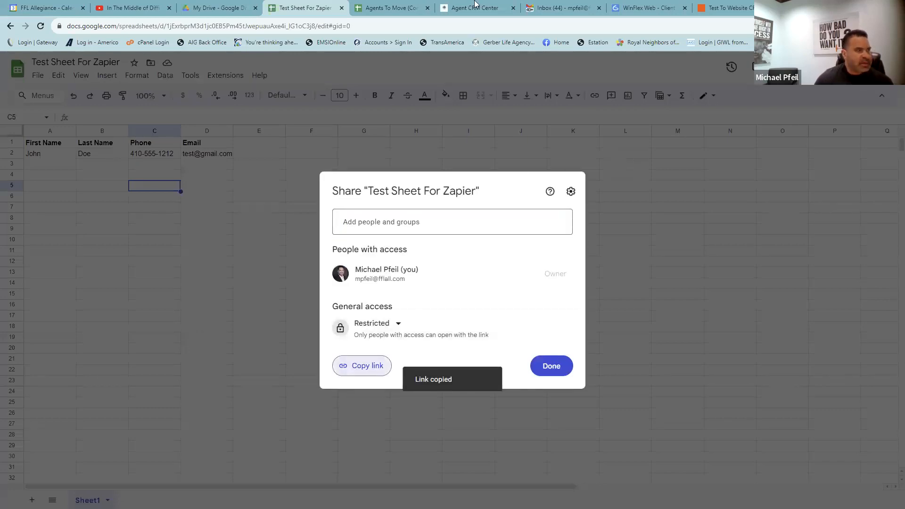
pyautogui.click(723, 7)
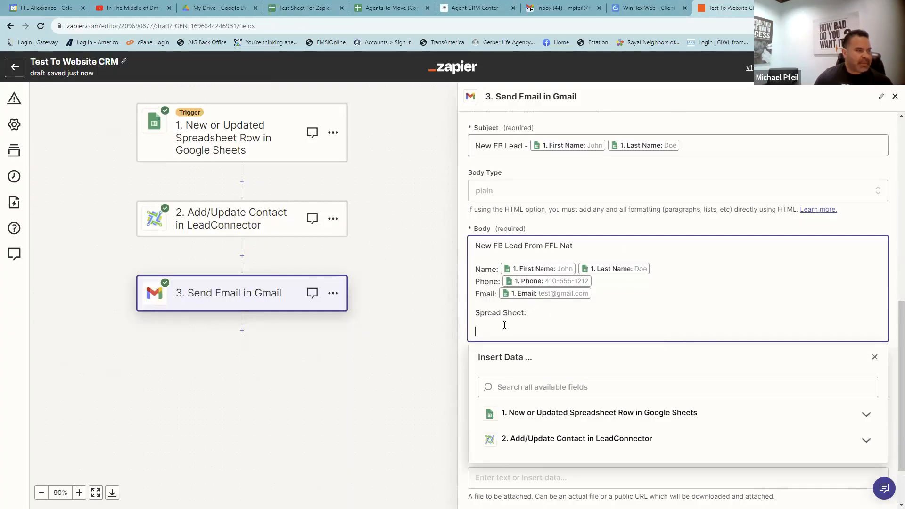
# - Paste the sheet link under 'Spread Sheet:', retest the Gmail step, and bring up Gmail
pyautogui.hotkey('ctrl', 'v')
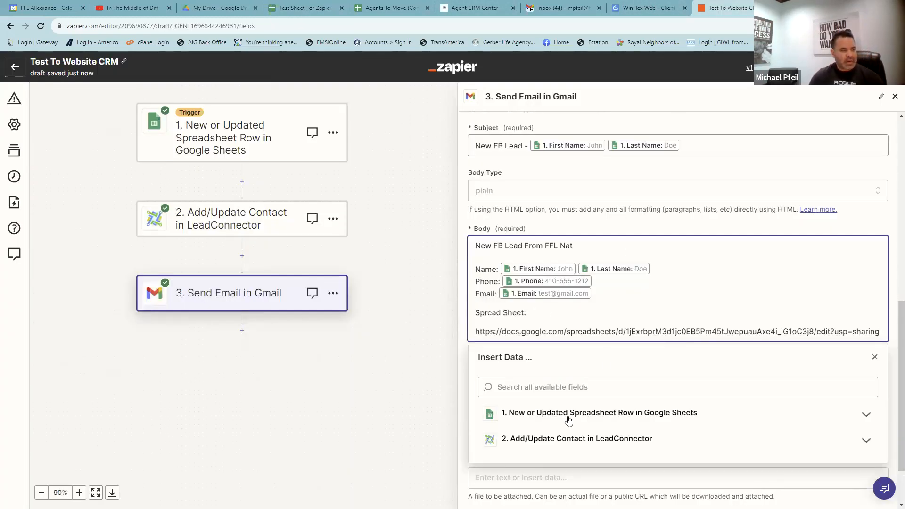
pyautogui.scroll(-2, 569, 421)
pyautogui.click(533, 488)
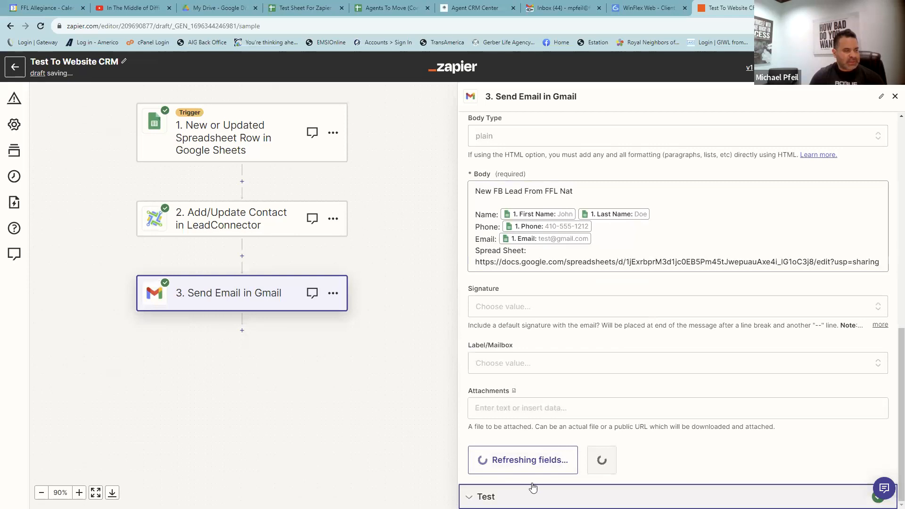
pyautogui.click(501, 480)
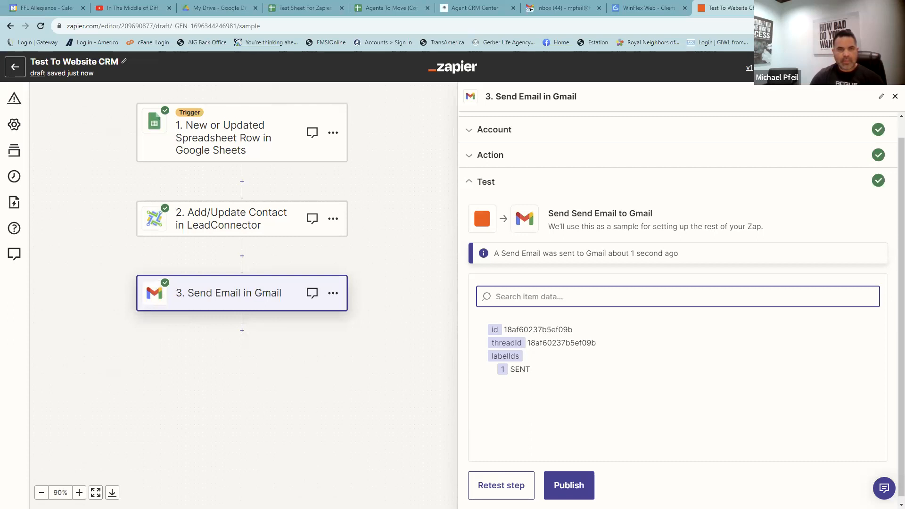
pyautogui.hotkey('alt', 'Tab')
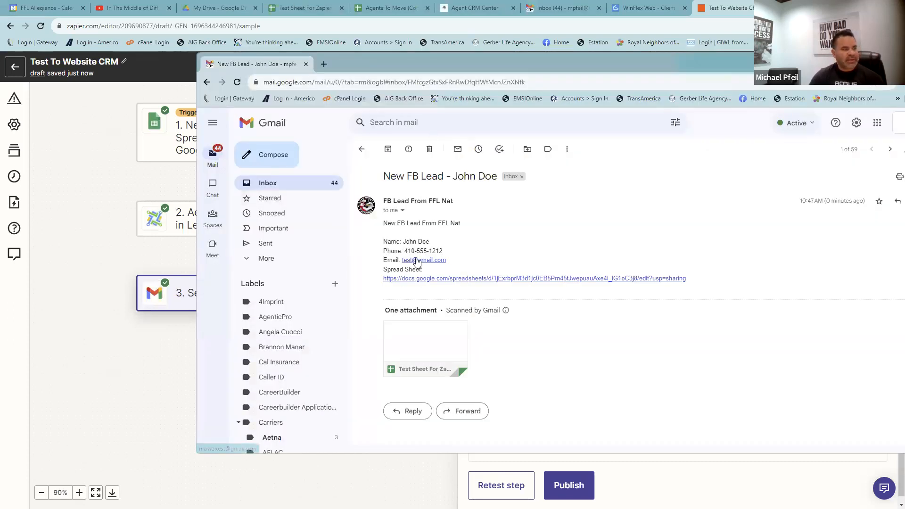
# - Confirm the email's link opens Test Sheet For Zapier, close it, and reopen the Gmail step settings
pyautogui.click(433, 278)
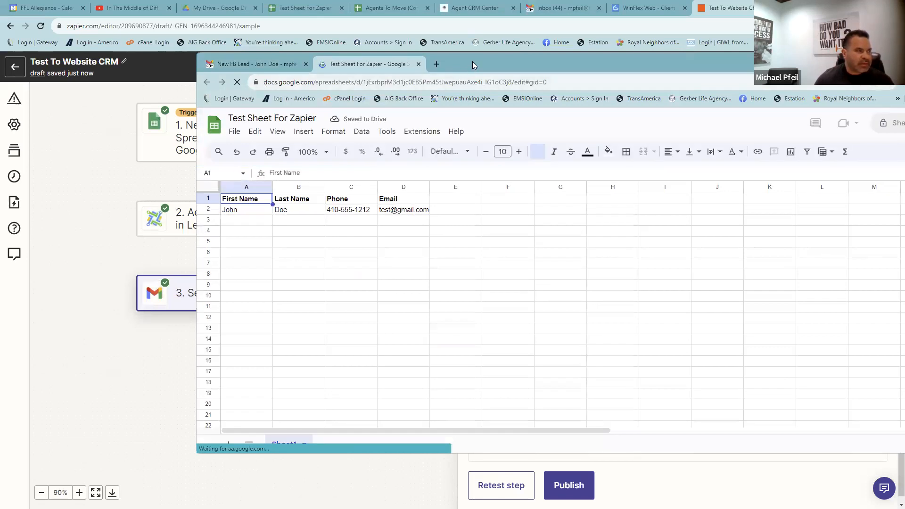
pyautogui.click(418, 65)
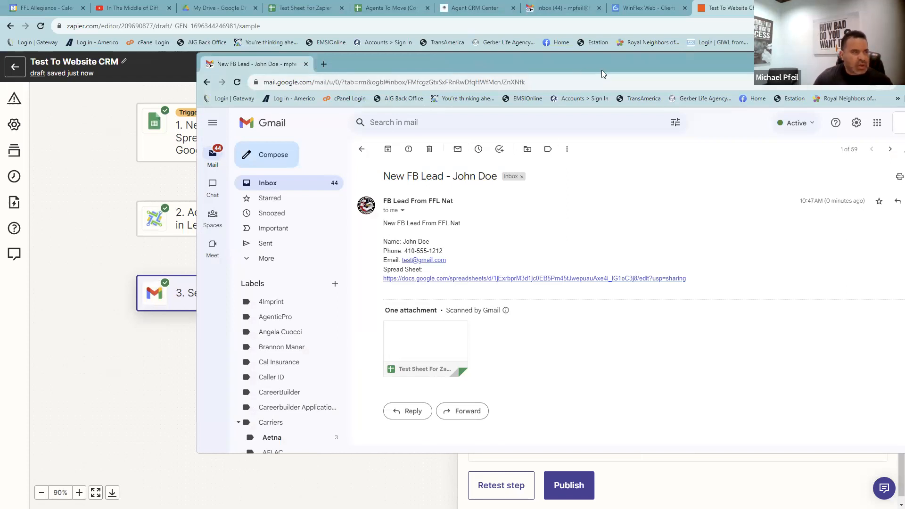
pyautogui.click(490, 156)
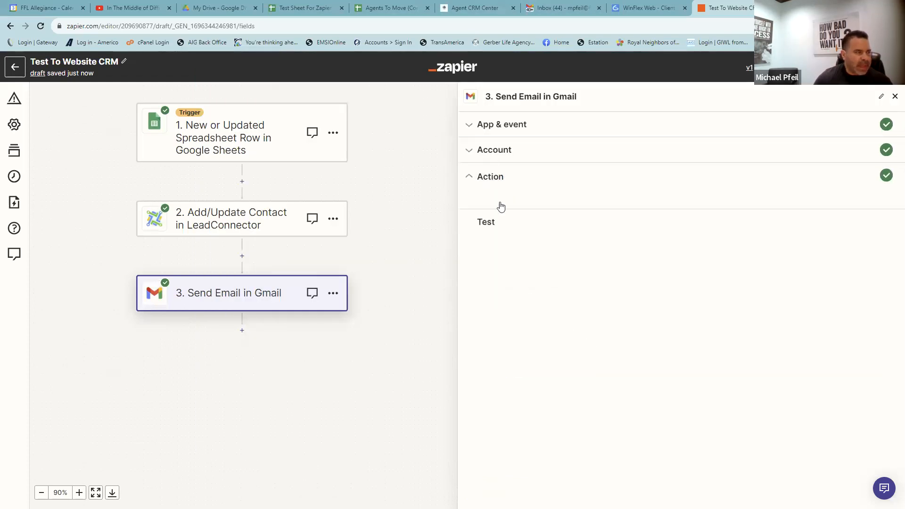
# - Set Body Type to html, paste <BR> tags at line ends, save, and send a test email
pyautogui.scroll(-8, 513, 281)
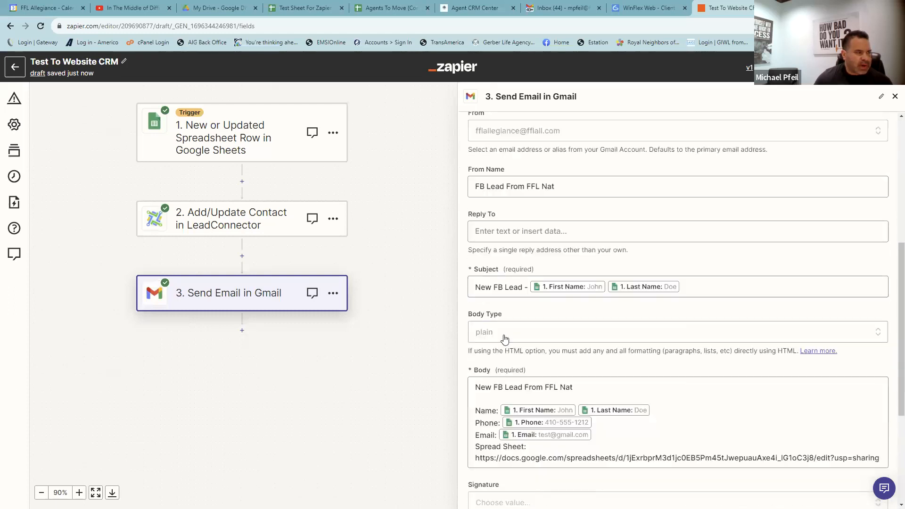
pyautogui.click(523, 242)
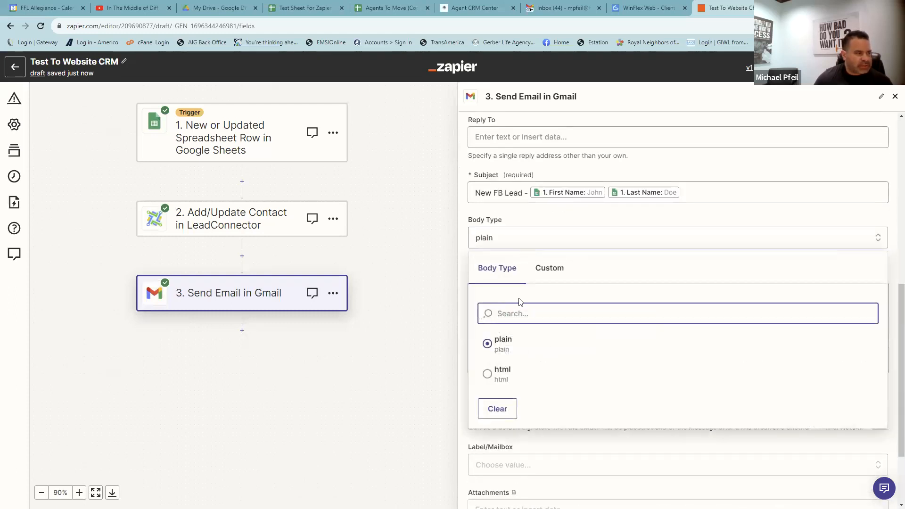
pyautogui.click(487, 375)
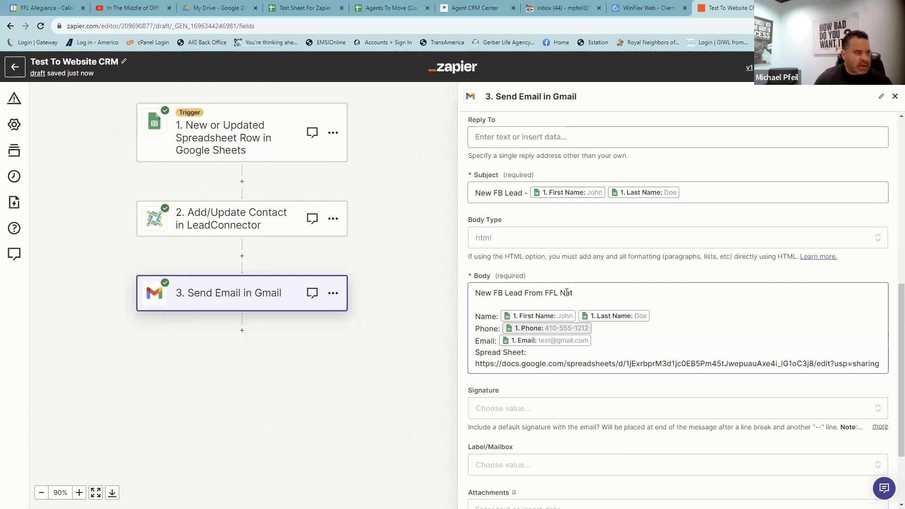
pyautogui.click(591, 293)
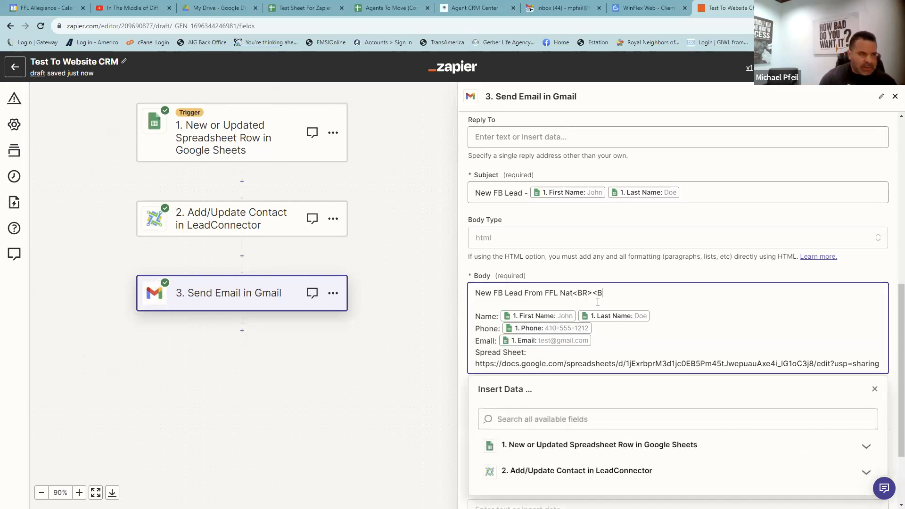
pyautogui.hotkey('shift', 'Left')
pyautogui.hotkey('shift', 'Left')
pyautogui.hotkey('shift', 'Left')
pyautogui.hotkey('shift', 'Left')
pyautogui.click(662, 320)
pyautogui.hotkey('ctrl', 'v')
pyautogui.hotkey('ctrl', 'v')
pyautogui.hotkey('ctrl', 'v')
pyautogui.hotkey('ctrl', 'v')
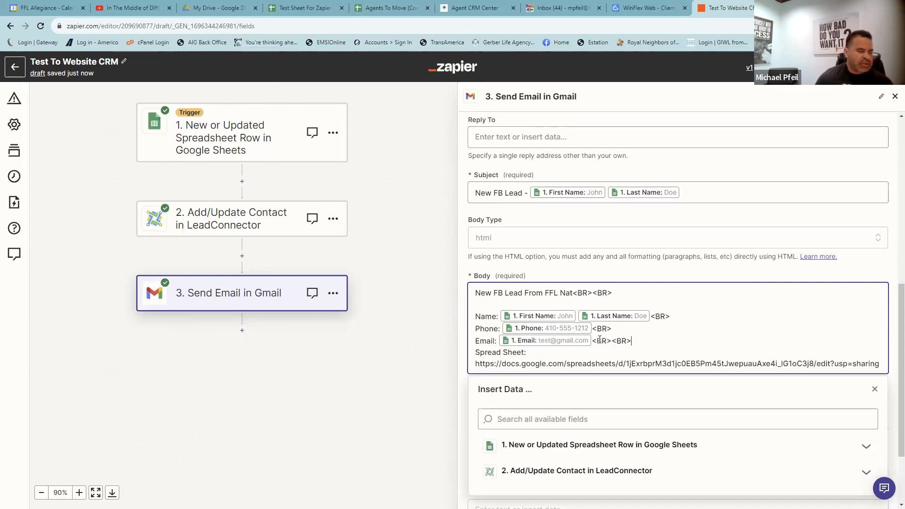
pyautogui.scroll(-2, 554, 363)
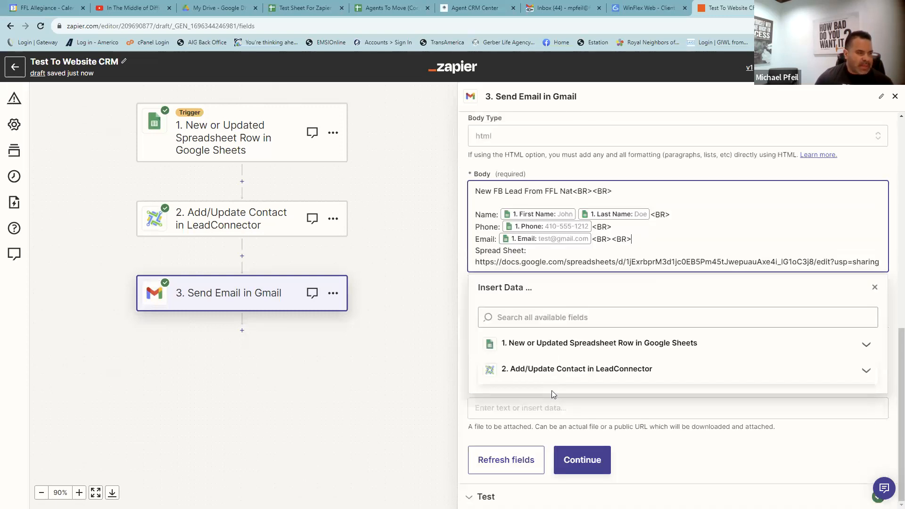
pyautogui.click(569, 457)
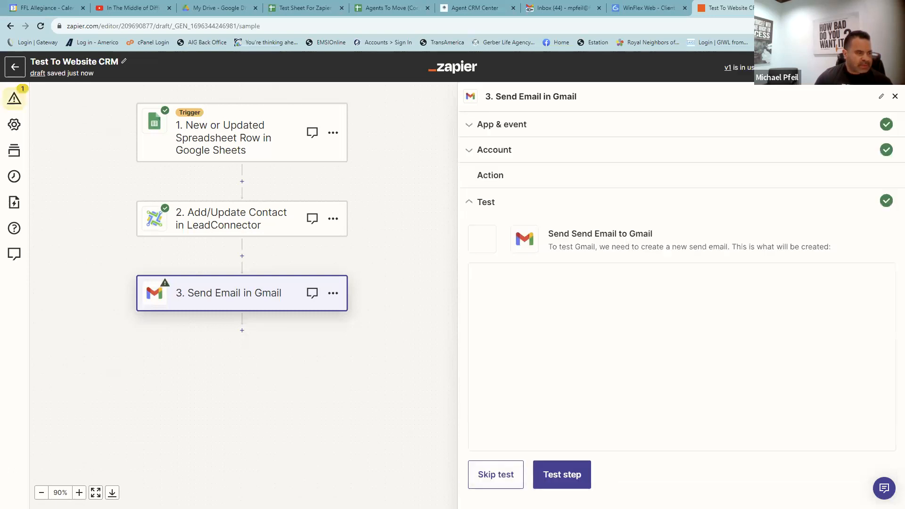
pyautogui.click(562, 476)
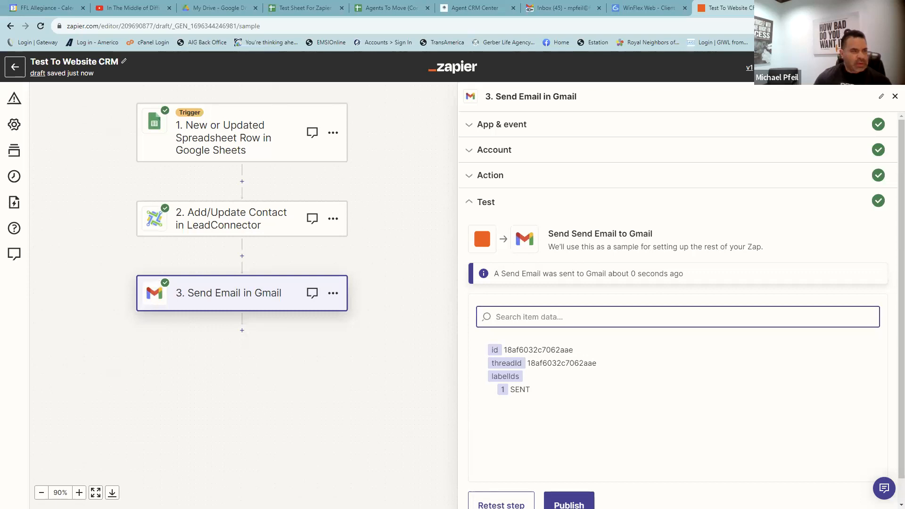
# - Inspect the html test email in Gmail, with name, phone, email and link on separate lines
pyautogui.moveTo(904, 84); pyautogui.dragTo(551, 83)
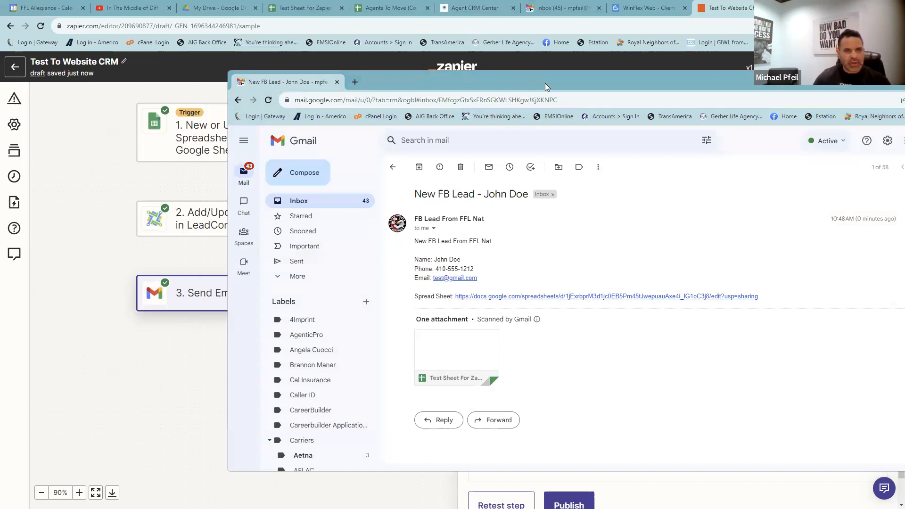
pyautogui.moveTo(545, 83); pyautogui.dragTo(904, 83)
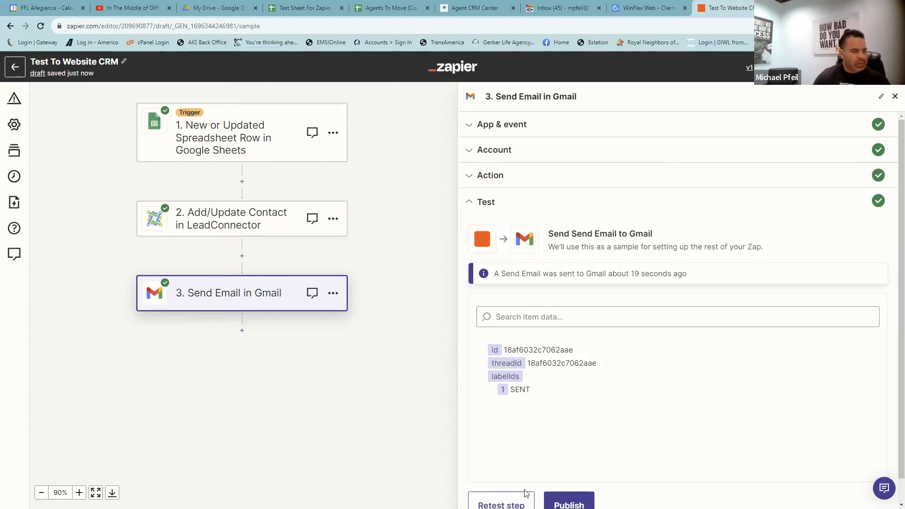
# - Add a fourth step using Twilio with the Send SMS event and the connected account
pyautogui.click(241, 330)
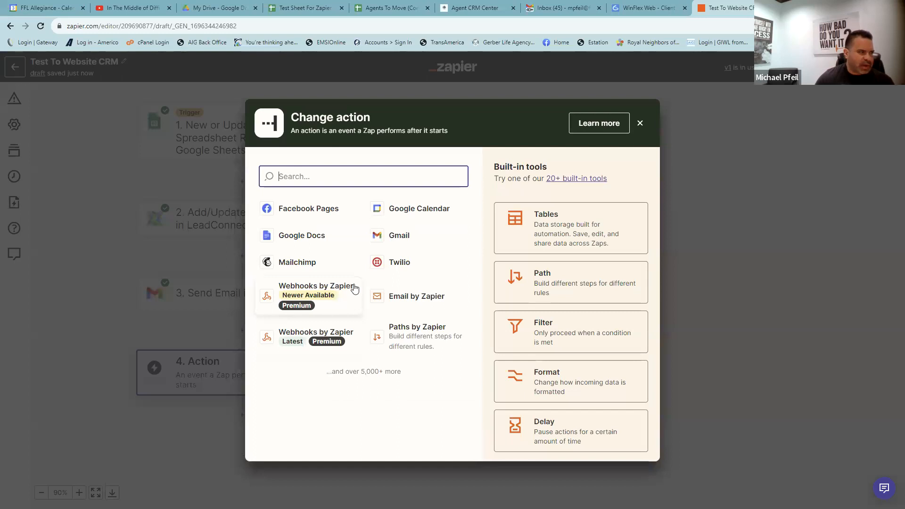
pyautogui.click(396, 263)
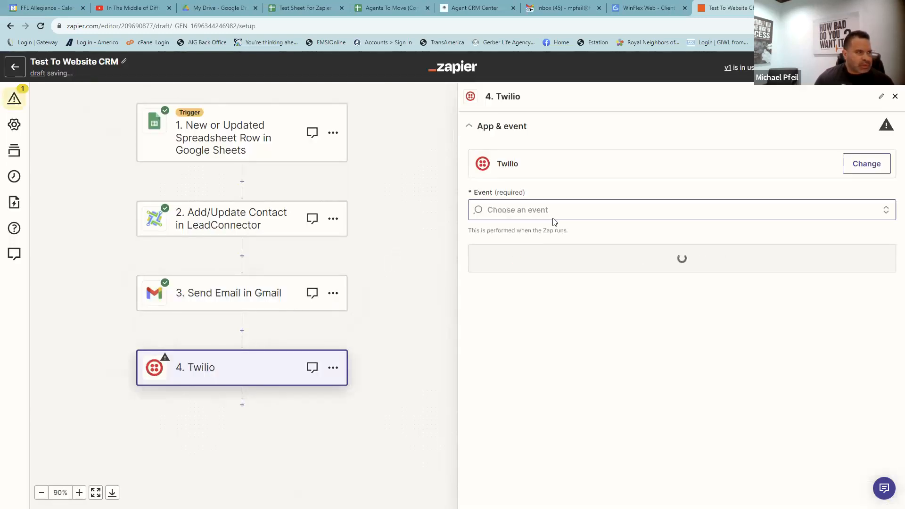
pyautogui.click(554, 217)
pyautogui.click(533, 285)
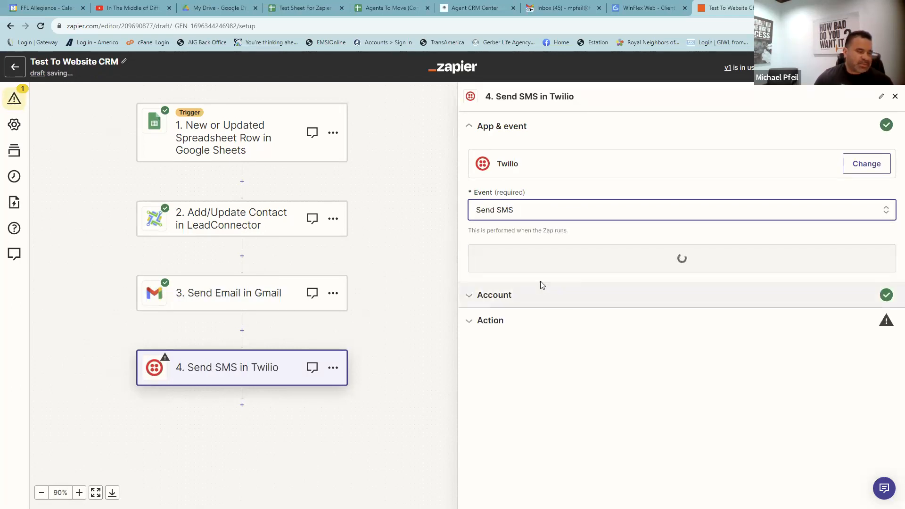
pyautogui.click(542, 257)
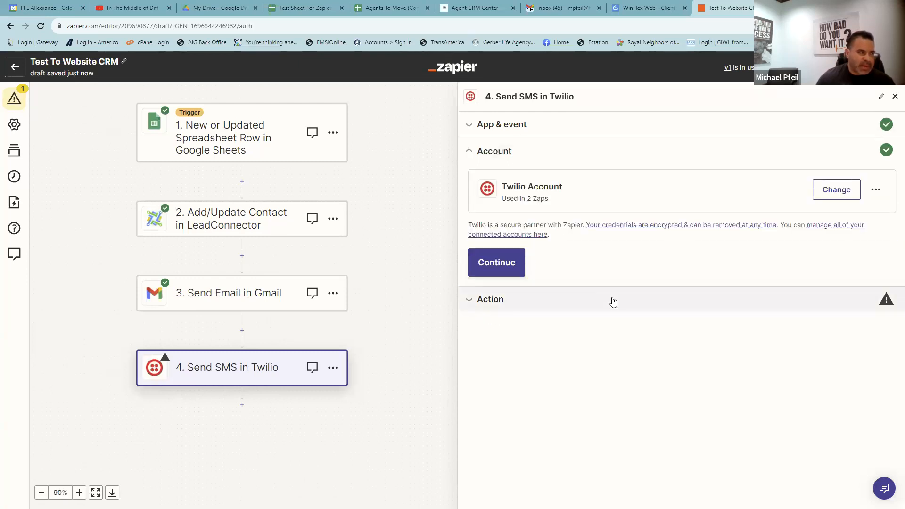
pyautogui.click(500, 266)
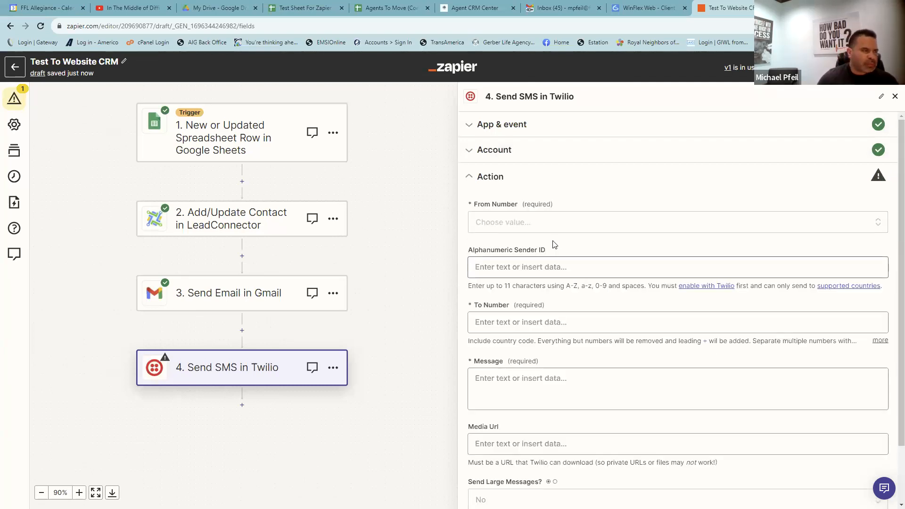
# - Send from the first listed Twilio number to the recipient's phone number
pyautogui.click(555, 226)
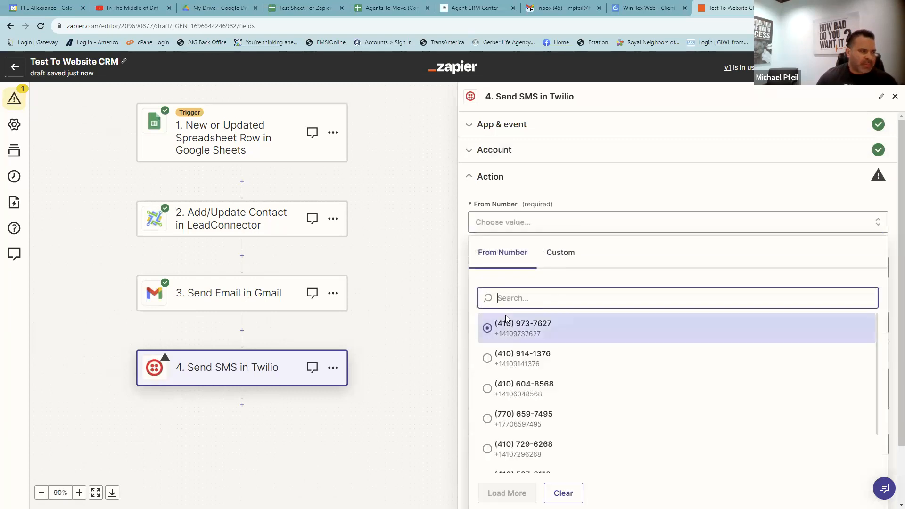
pyautogui.click(519, 323)
pyautogui.click(498, 321)
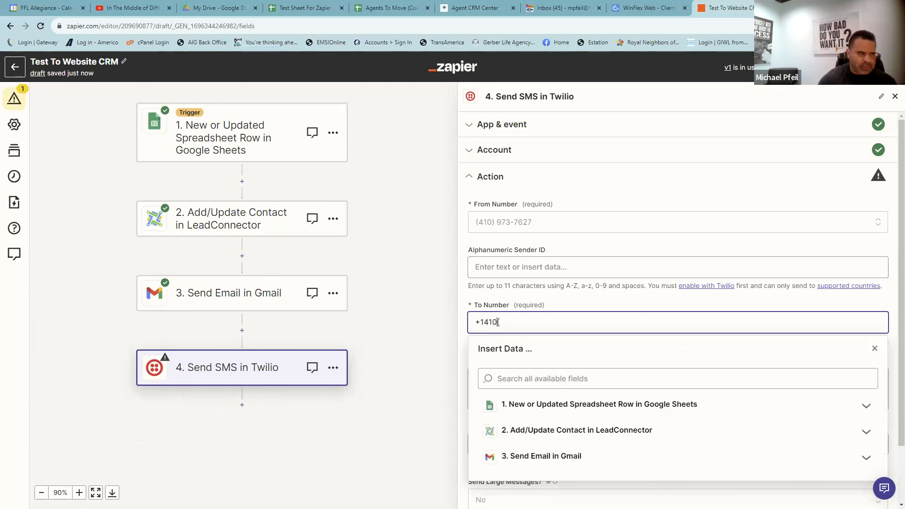
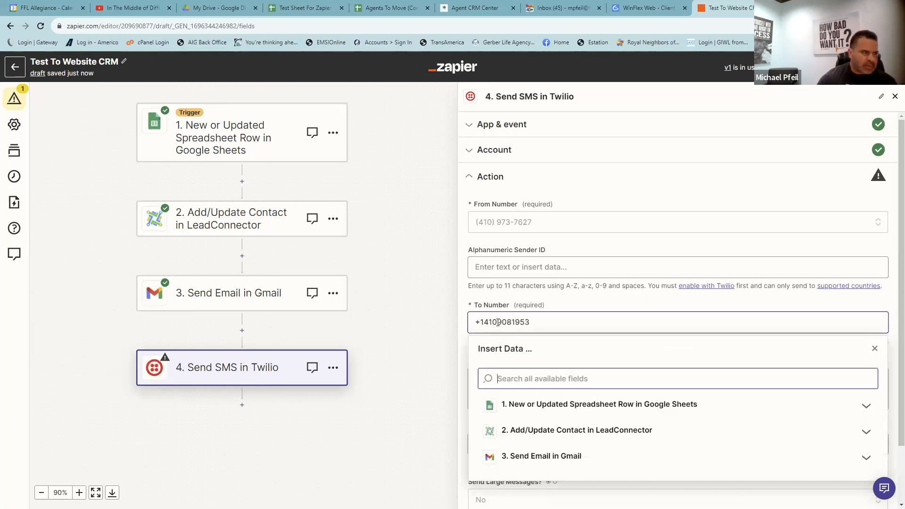
pyautogui.moveTo(513, 288); pyautogui.dragTo(515, 300)
pyautogui.scroll(-1, 514, 301)
# - Write the message 'new FB lead' and 'Name:' with the lead's First Name, then continue
pyautogui.click(496, 332)
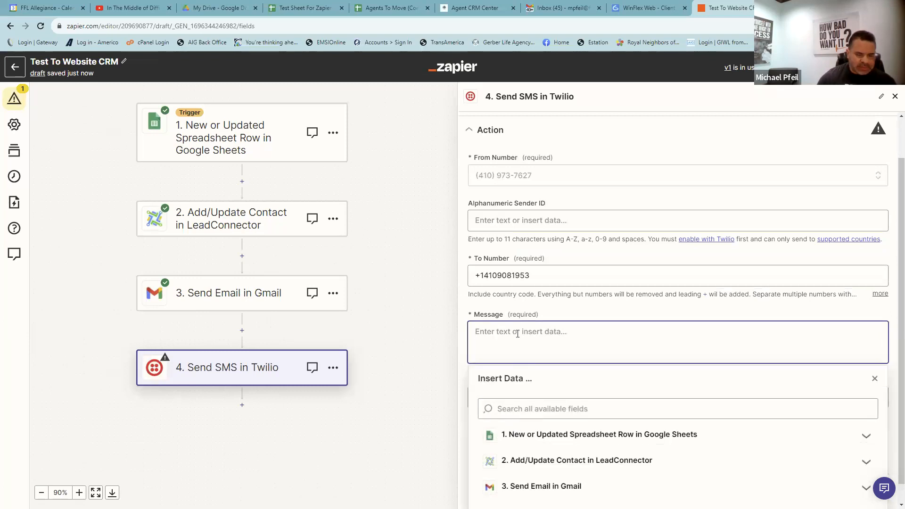
pyautogui.write('new FB l')
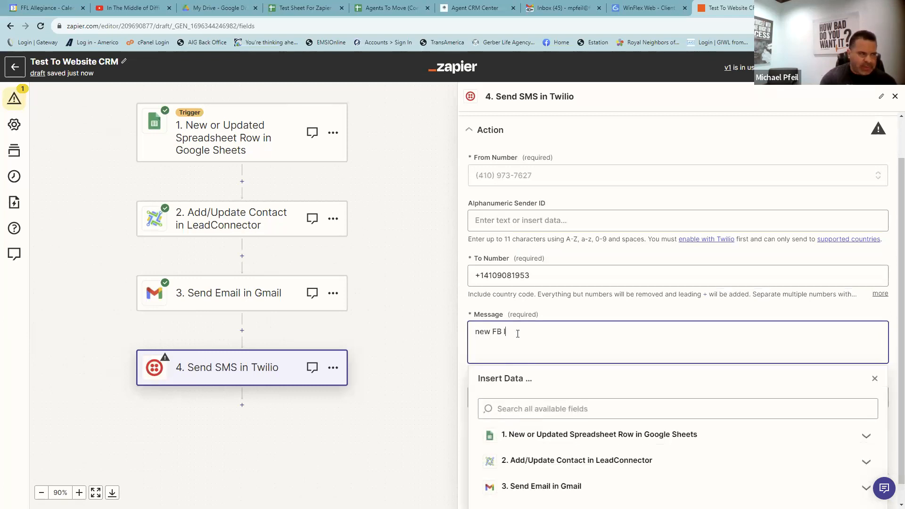
pyautogui.write('ead')
pyautogui.press('Return')
pyautogui.write('Name')
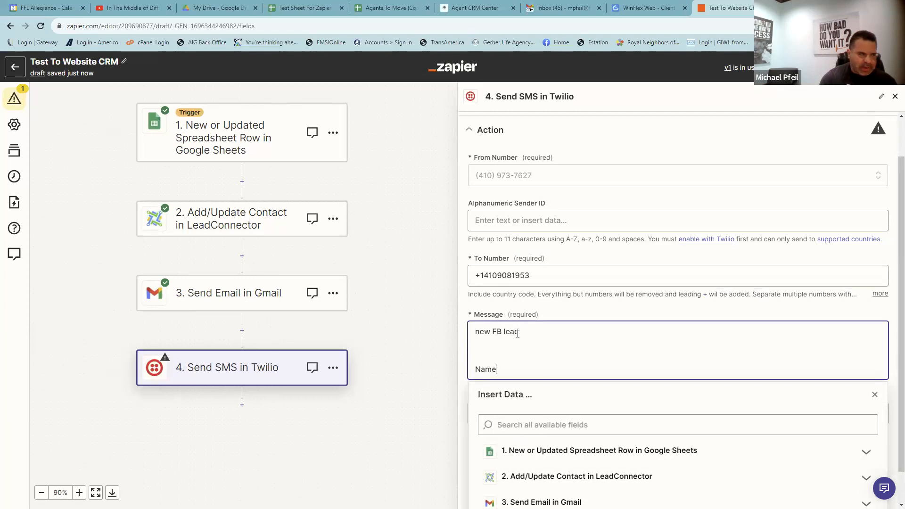
pyautogui.write(':')
pyautogui.scroll(-1, 516, 381)
pyautogui.click(523, 421)
pyautogui.scroll(-2, 522, 426)
pyautogui.click(522, 408)
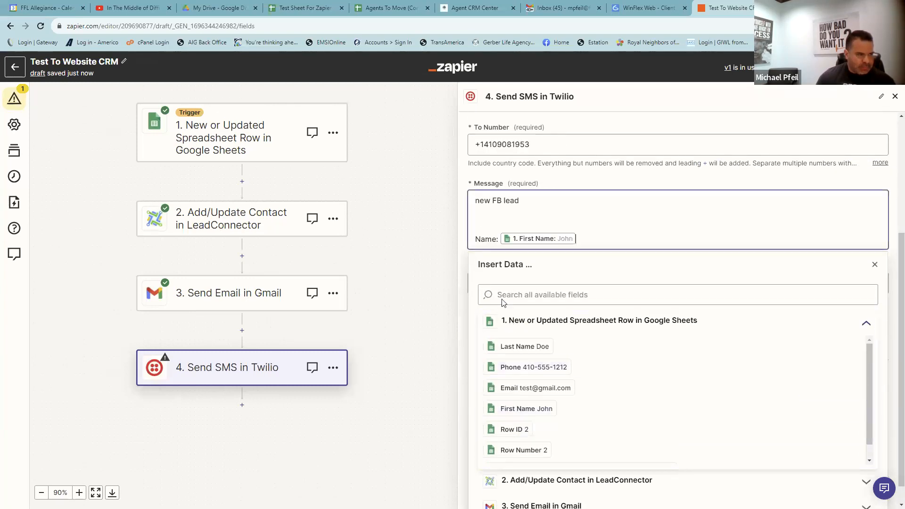
pyautogui.click(463, 261)
pyautogui.scroll(-1, 660, 330)
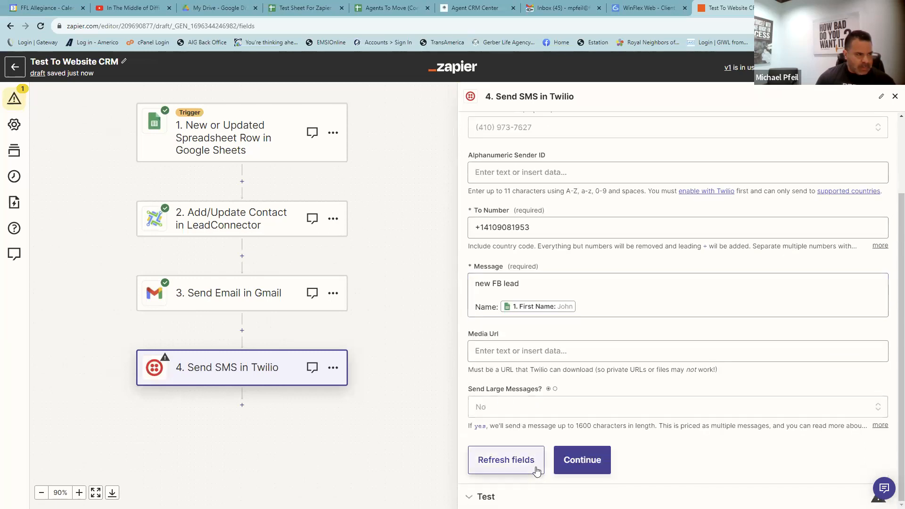
pyautogui.click(582, 460)
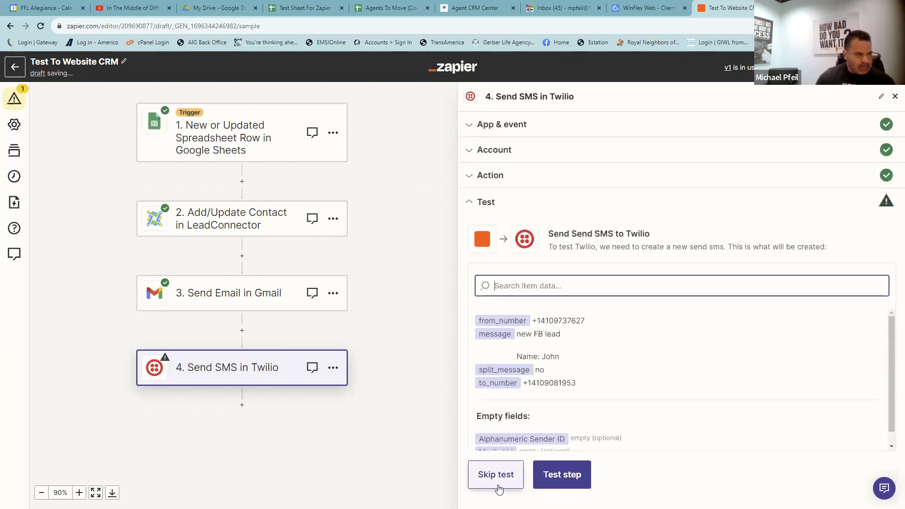
# - Send a successful test SMS and close the Twilio step to view all four steps
pyautogui.click(563, 481)
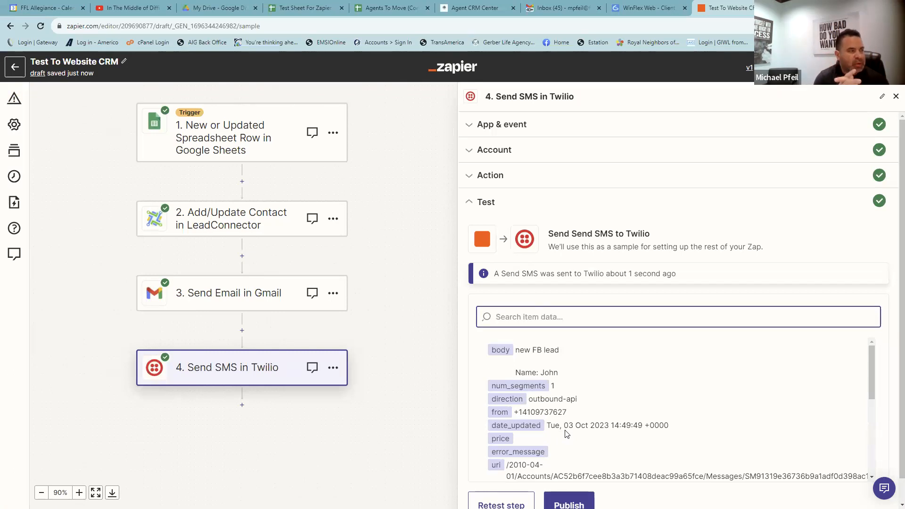
pyautogui.click(895, 98)
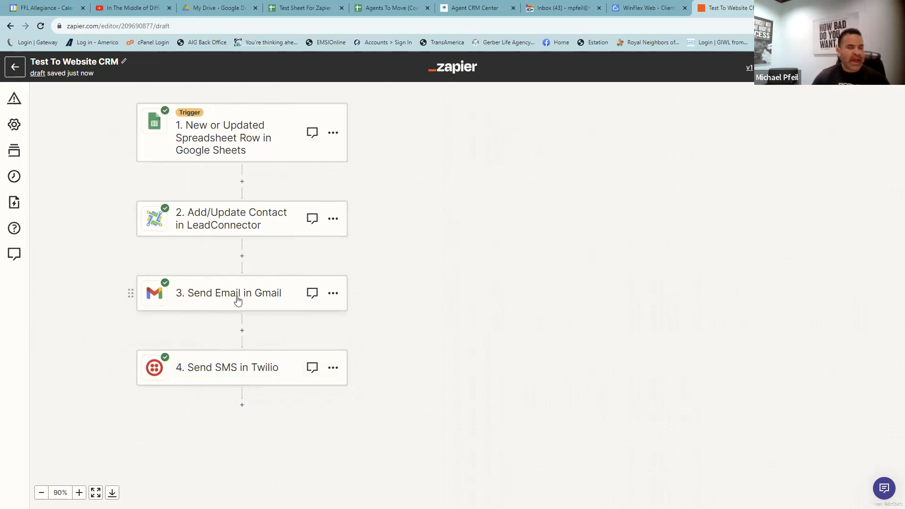
# - Add a Google Sheets step after the SMS step with the Create Spreadsheet Row event
pyautogui.click(242, 404)
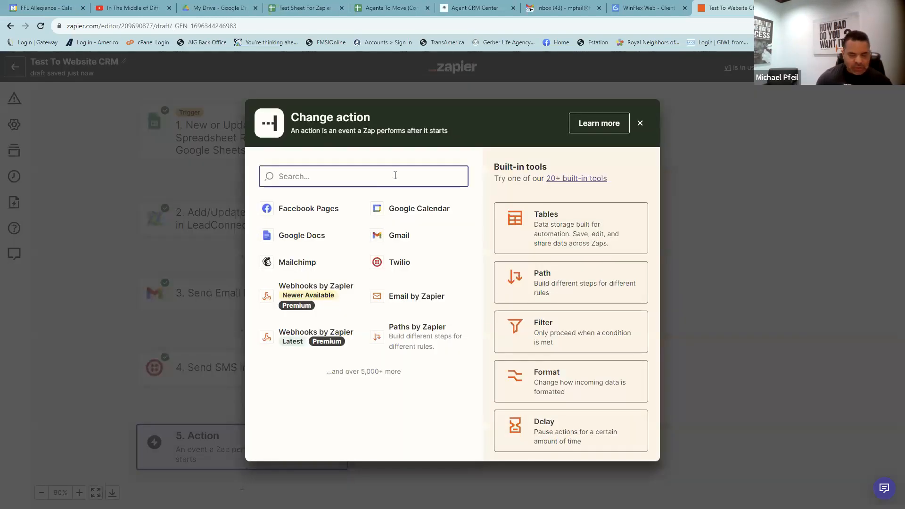
pyautogui.write('Google')
pyautogui.click(300, 218)
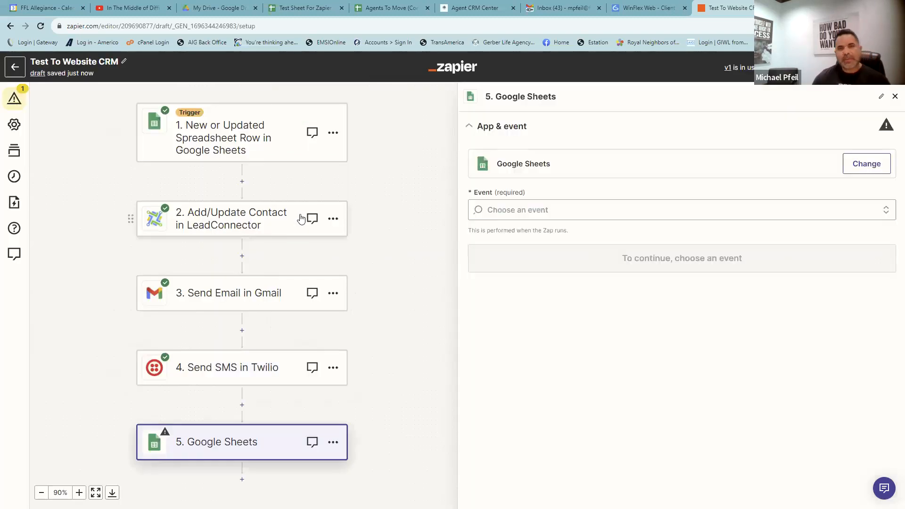
pyautogui.click(533, 215)
pyautogui.scroll(-2, 512, 311)
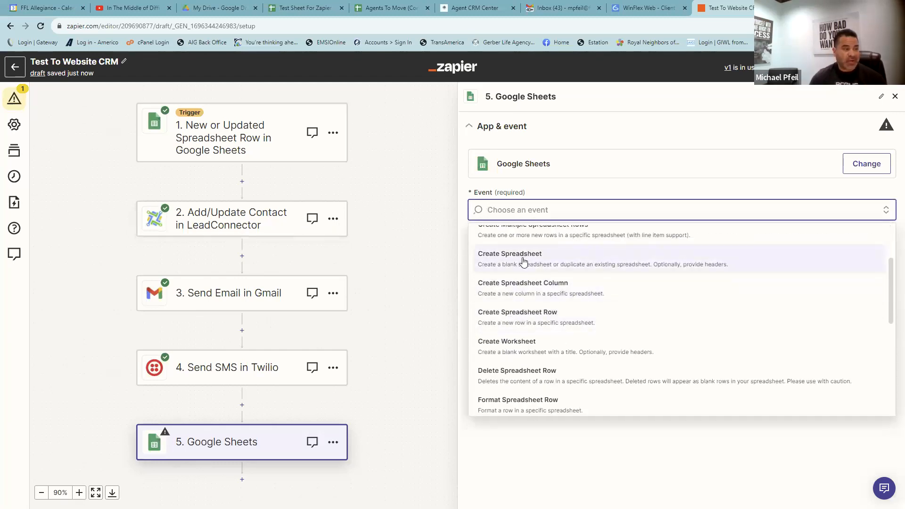
pyautogui.click(517, 321)
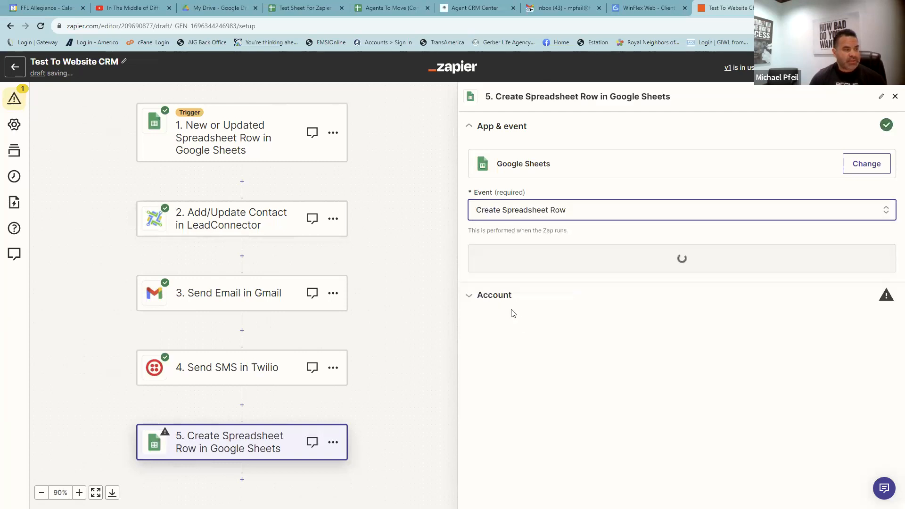
pyautogui.click(542, 258)
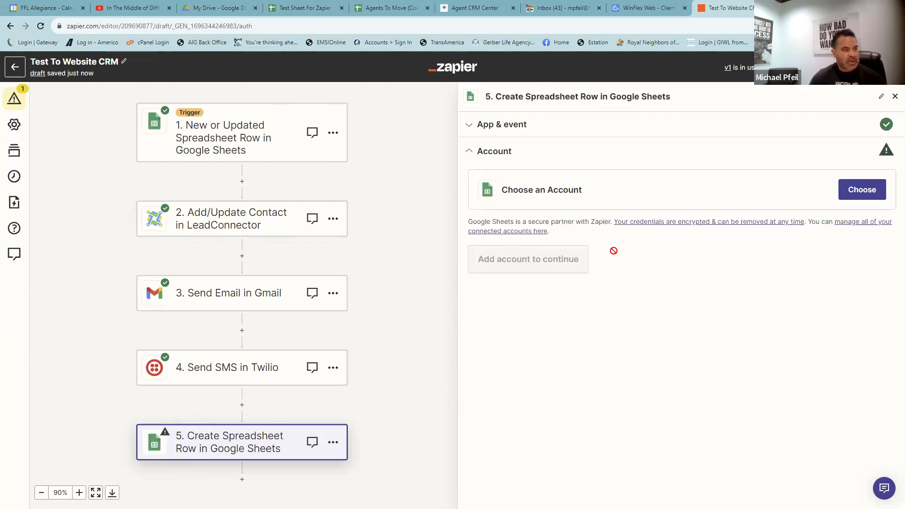
# - Connect the step to the first Google Sheets account
pyautogui.click(876, 189)
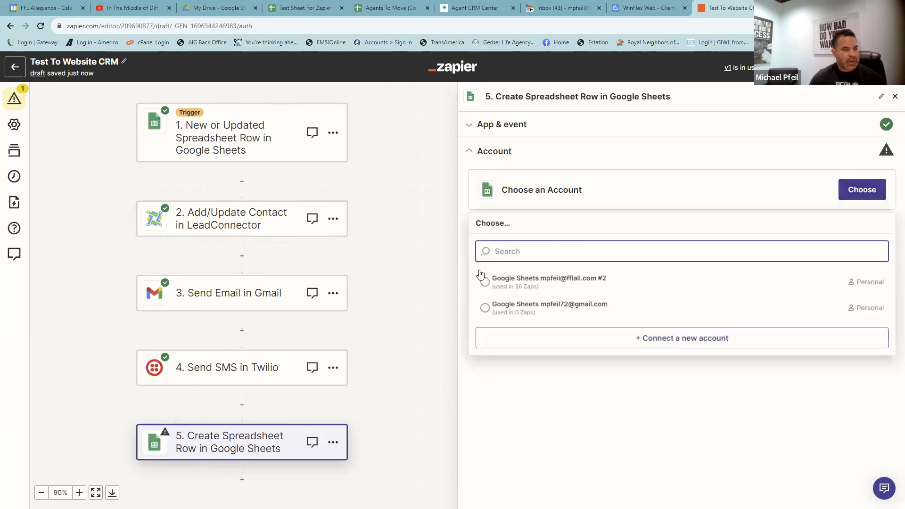
pyautogui.click(488, 283)
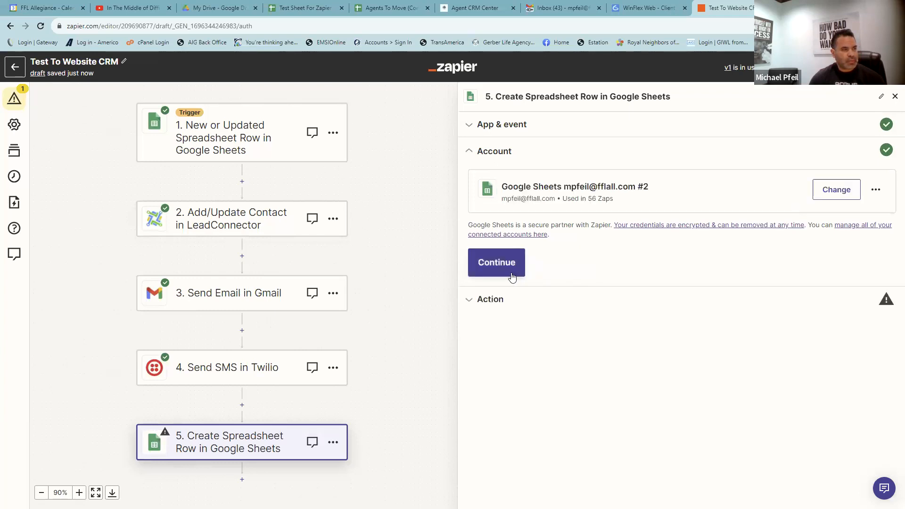
pyautogui.click(502, 272)
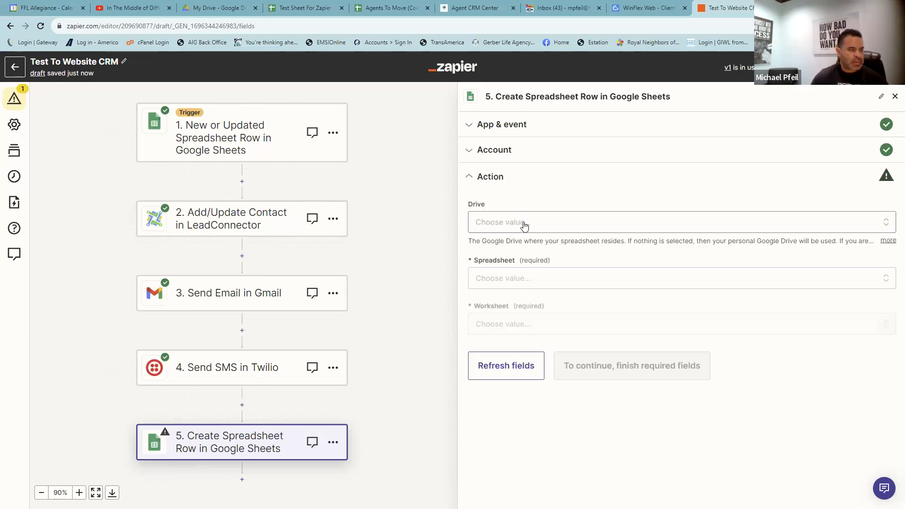
# - Target My Google Drive, the FFL national google leads spreadsheet, and worksheet Sheet1
pyautogui.click(520, 226)
pyautogui.click(509, 324)
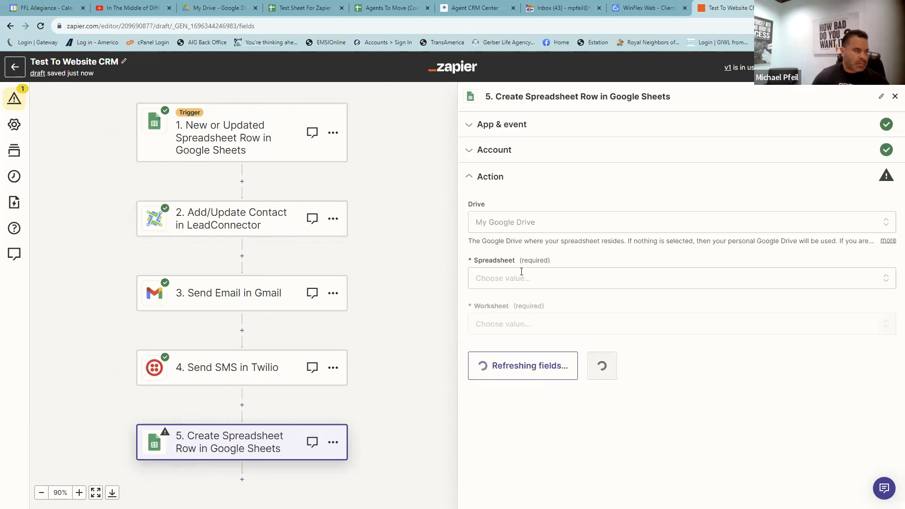
pyautogui.click(522, 280)
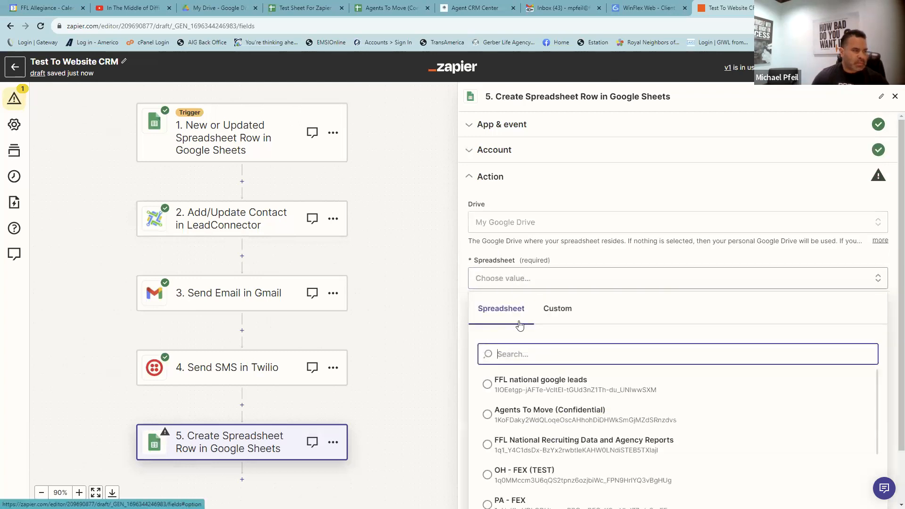
pyautogui.click(493, 383)
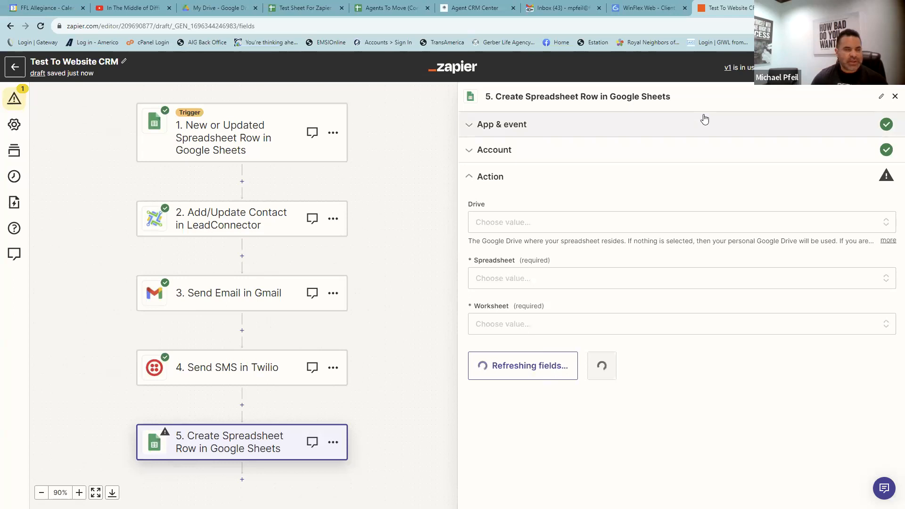
pyautogui.click(547, 285)
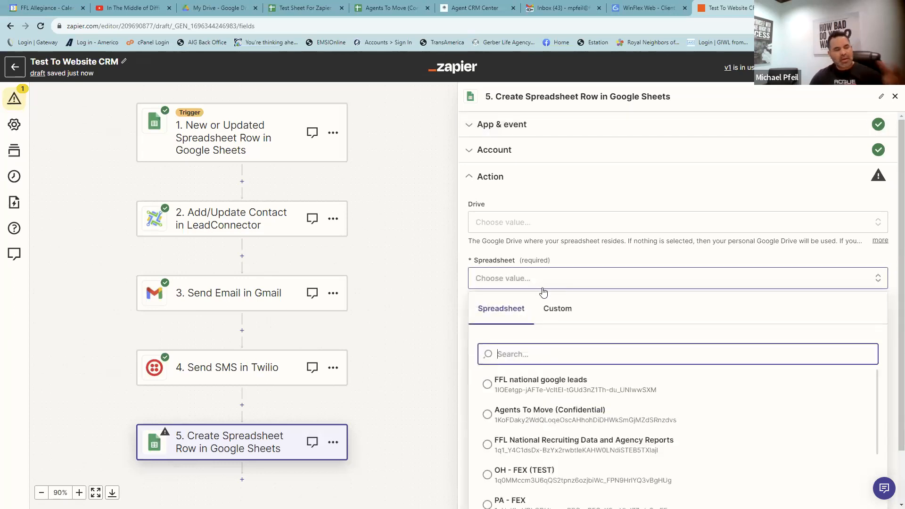
pyautogui.click(505, 384)
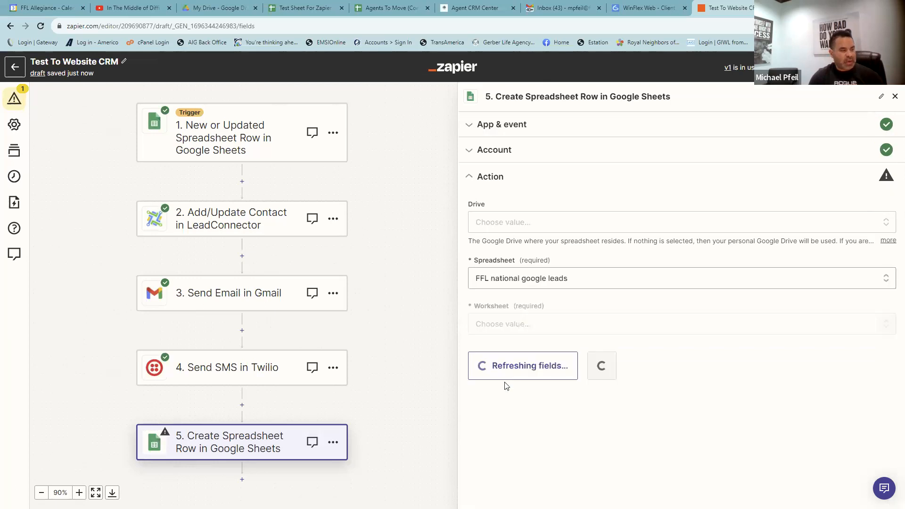
pyautogui.click(540, 326)
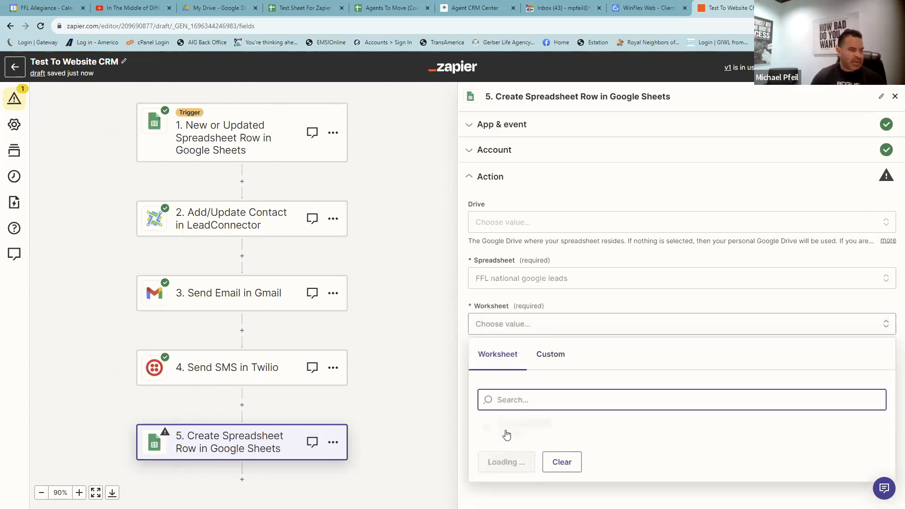
pyautogui.click(506, 430)
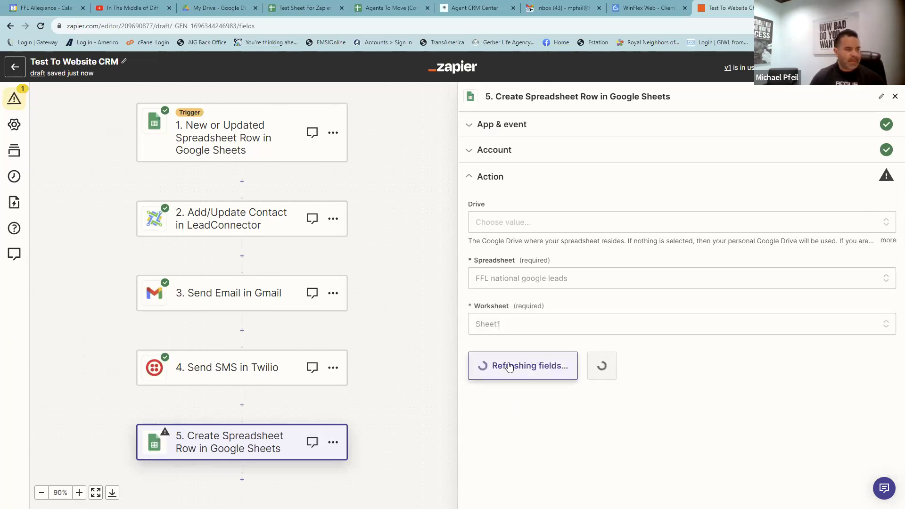
# - Map First name and Last name to the trigger's First Name and Last Name
pyautogui.scroll(-2, 511, 373)
pyautogui.click(505, 272)
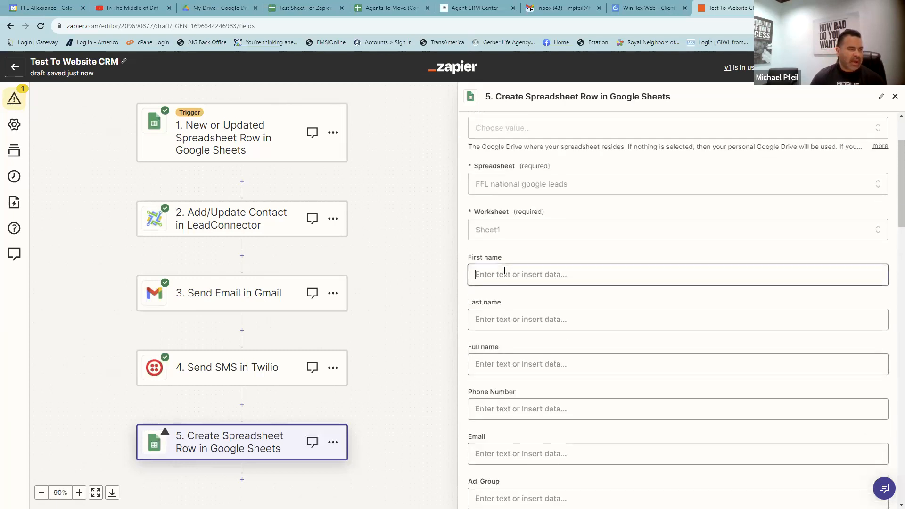
pyautogui.click(518, 215)
pyautogui.click(518, 304)
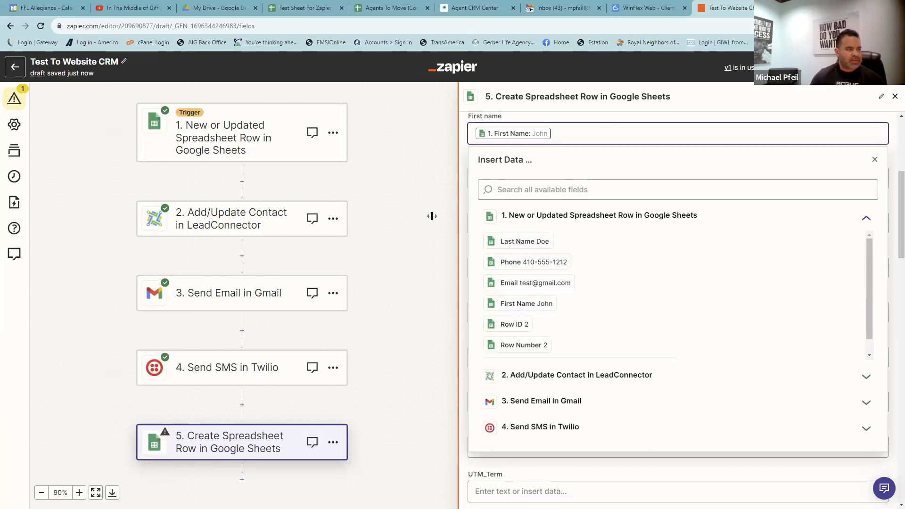
pyautogui.click(448, 165)
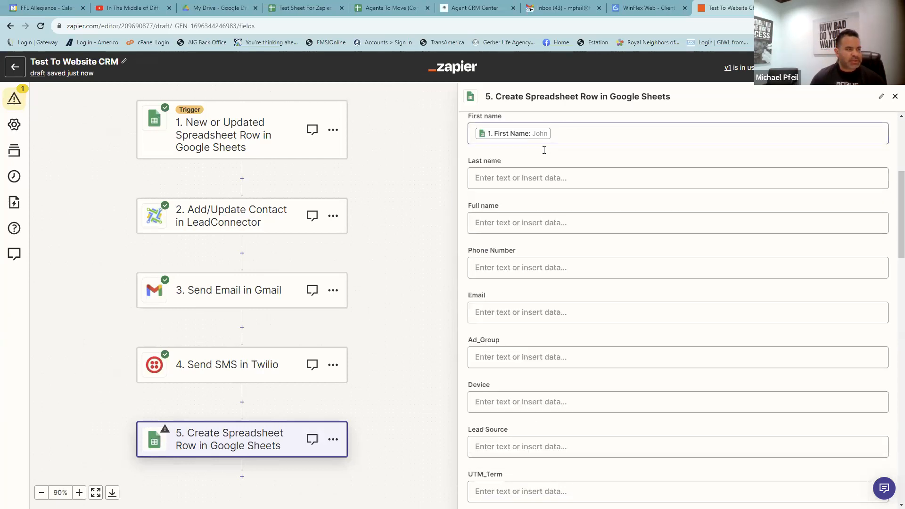
pyautogui.click(527, 175)
pyautogui.click(526, 271)
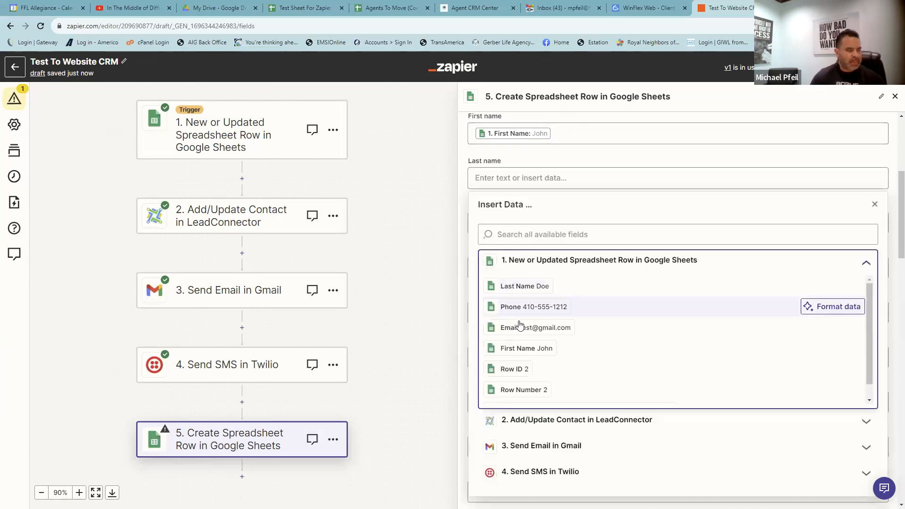
pyautogui.click(518, 287)
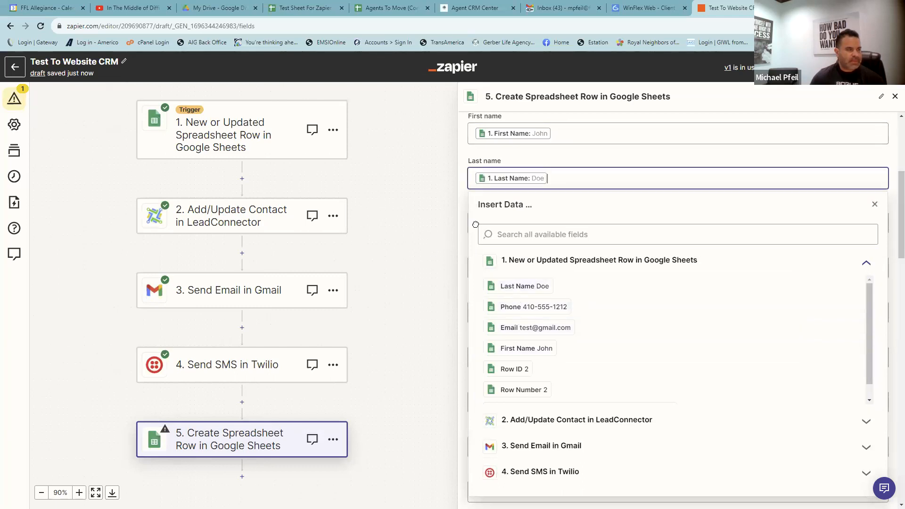
pyautogui.click(453, 220)
# - Start on the Full name field, then reopen the spreadsheet choices
pyautogui.click(502, 221)
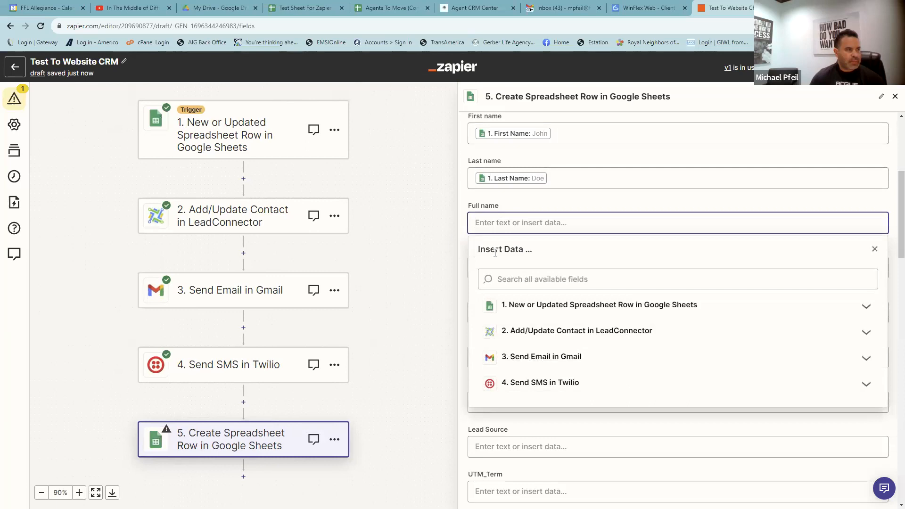
pyautogui.scroll(4, 530, 325)
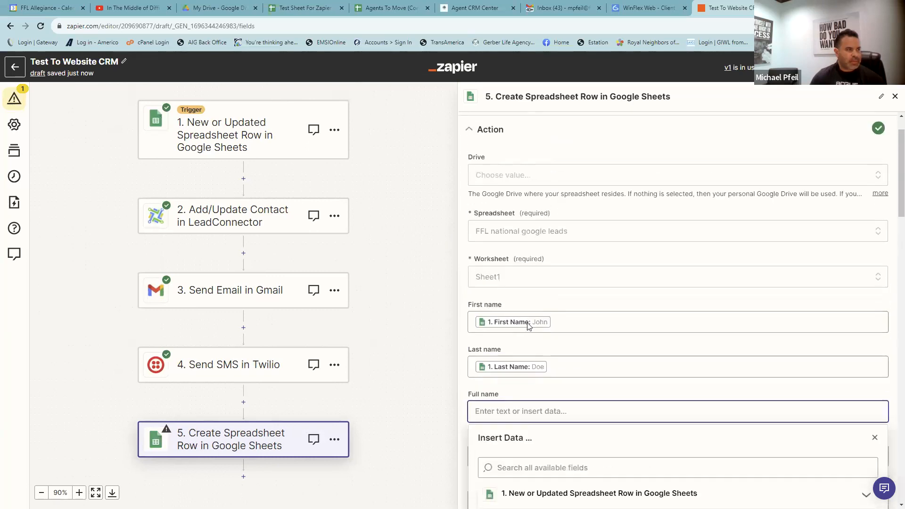
pyautogui.scroll(-5, 524, 320)
pyautogui.scroll(-3, 525, 321)
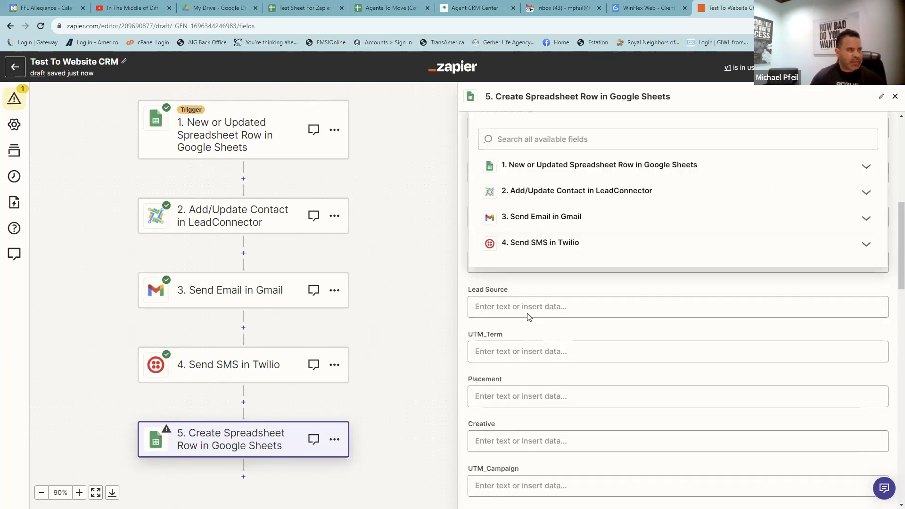
pyautogui.scroll(-2, 531, 304)
pyautogui.scroll(6, 537, 282)
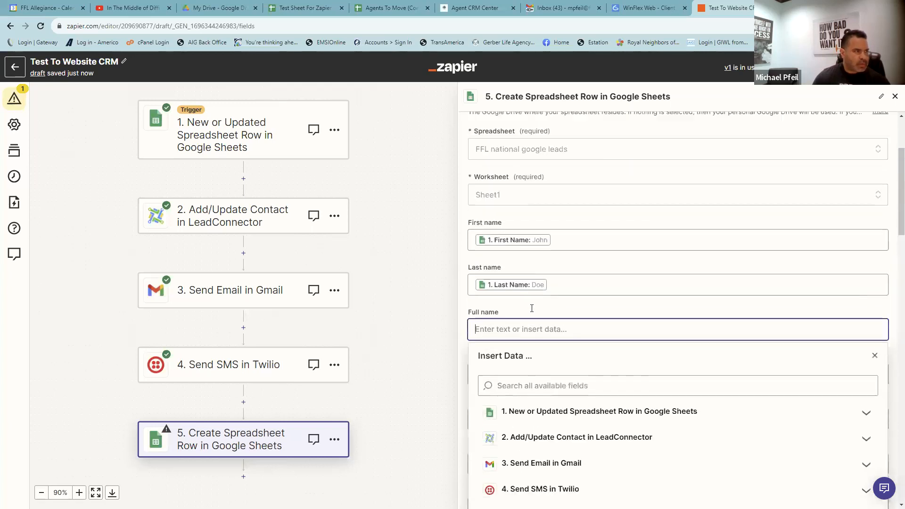
pyautogui.click(533, 231)
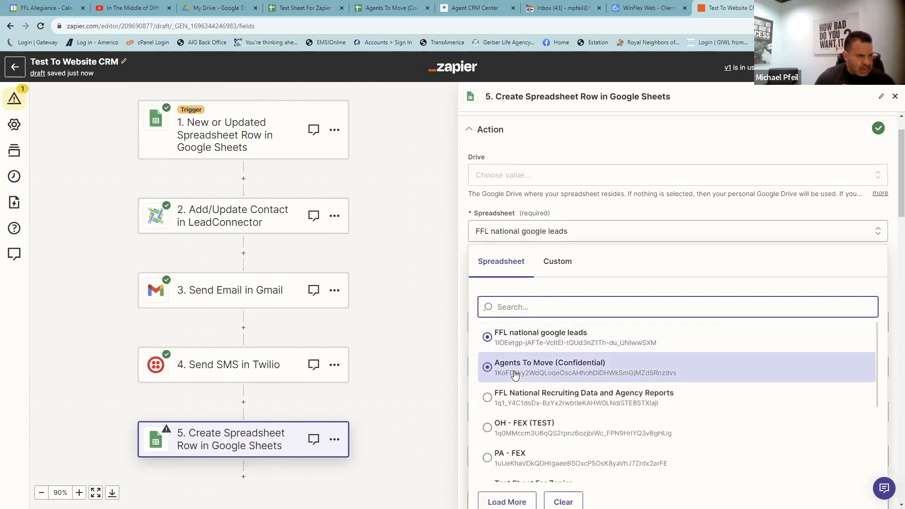
# - Switch the spreadsheet to Test Sheet For Zapier and map Phone and Email from the trigger
pyautogui.scroll(-2, 515, 380)
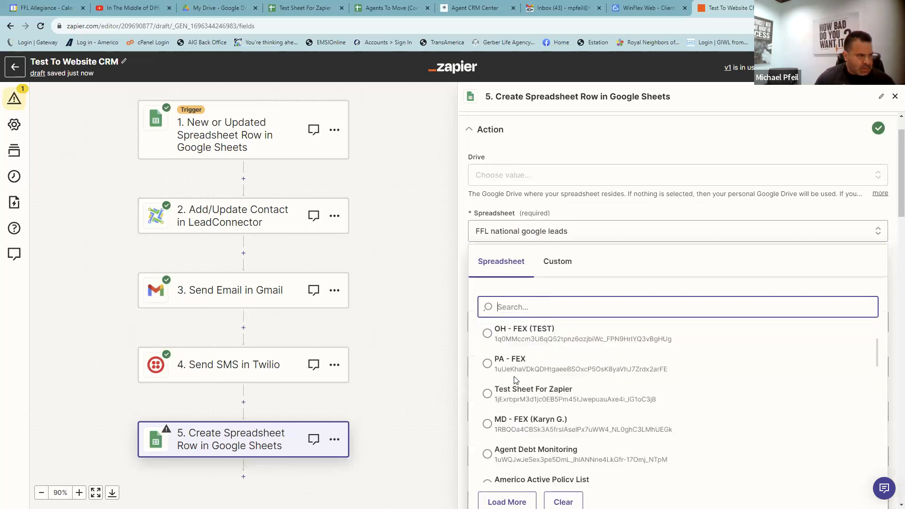
pyautogui.click(513, 399)
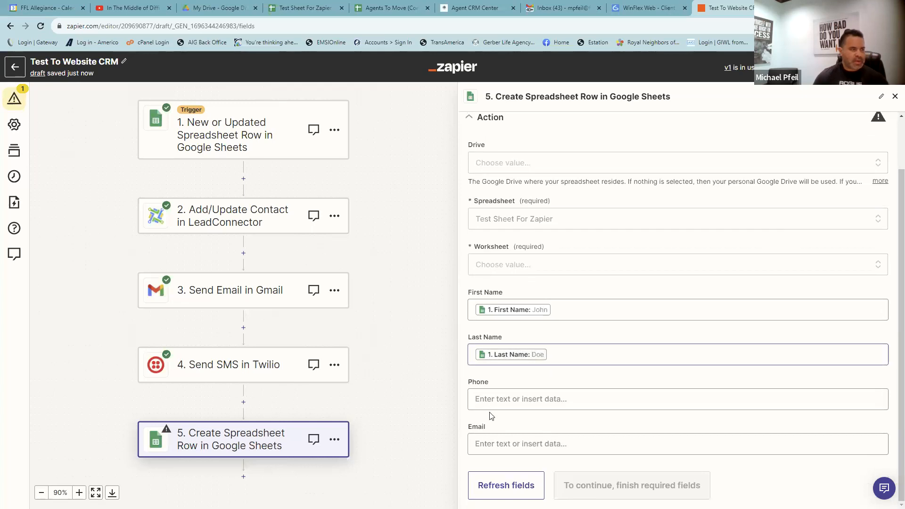
pyautogui.click(495, 399)
pyautogui.click(519, 407)
pyautogui.click(534, 324)
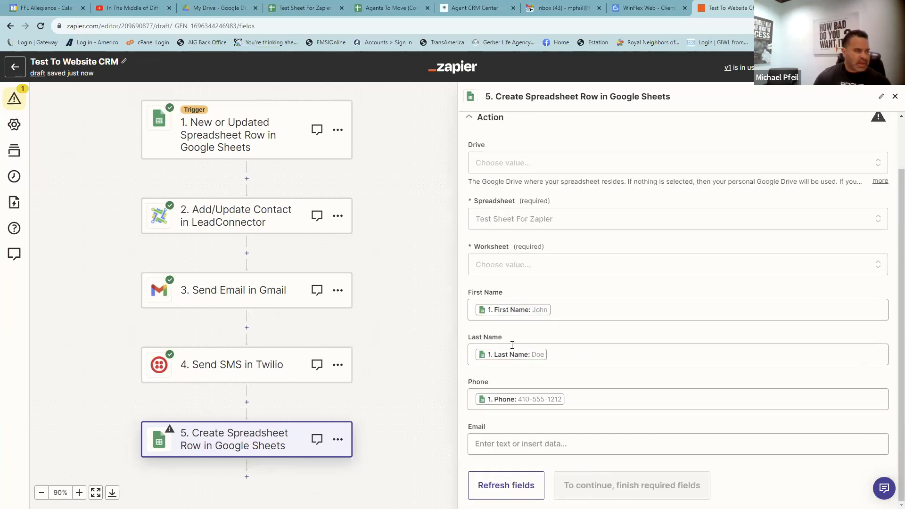
pyautogui.click(493, 443)
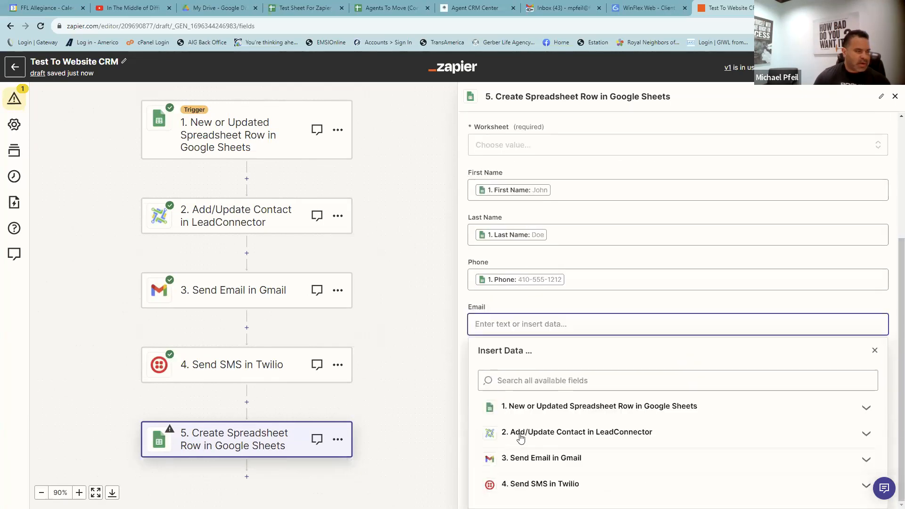
pyautogui.click(508, 406)
pyautogui.click(532, 380)
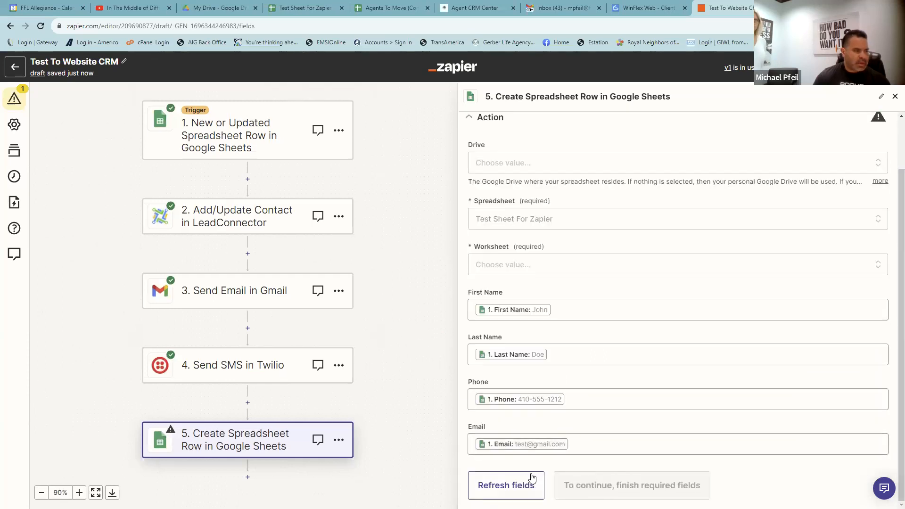
# - Refresh the fields and pick Sheet1 as the worksheet
pyautogui.click(511, 486)
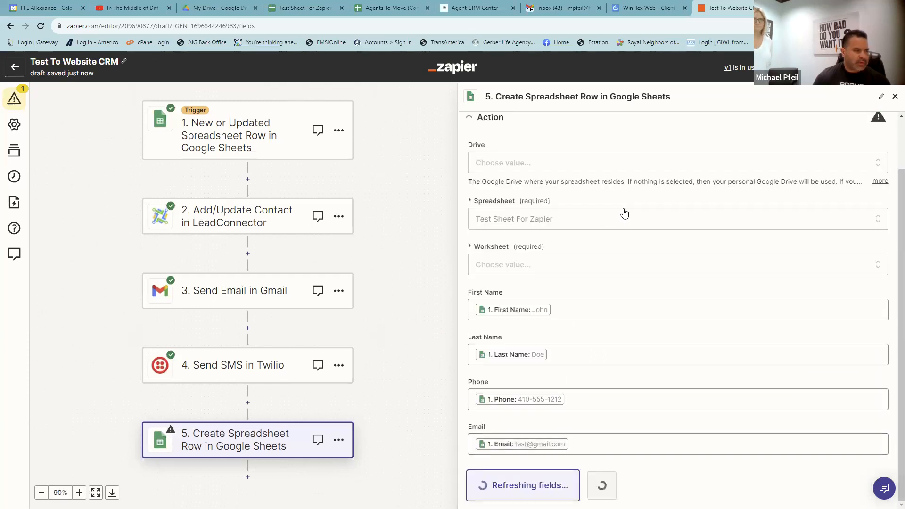
pyautogui.click(541, 266)
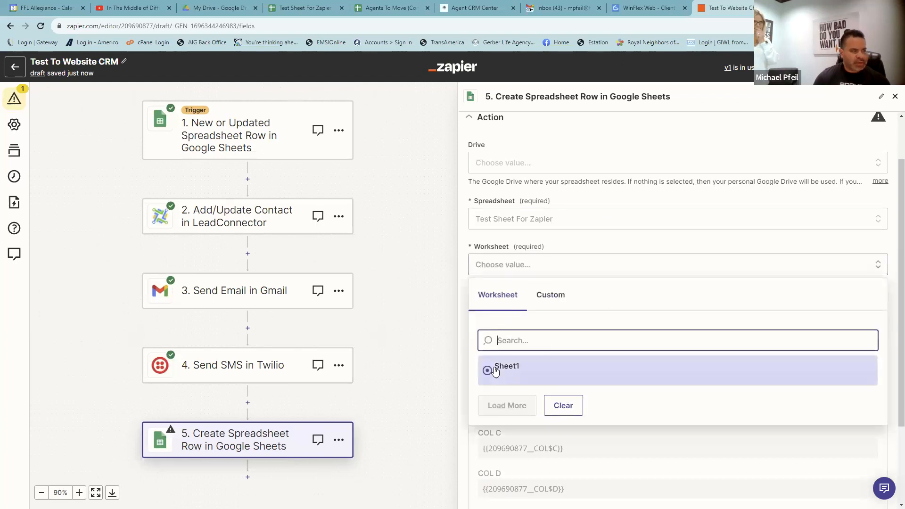
pyautogui.click(495, 367)
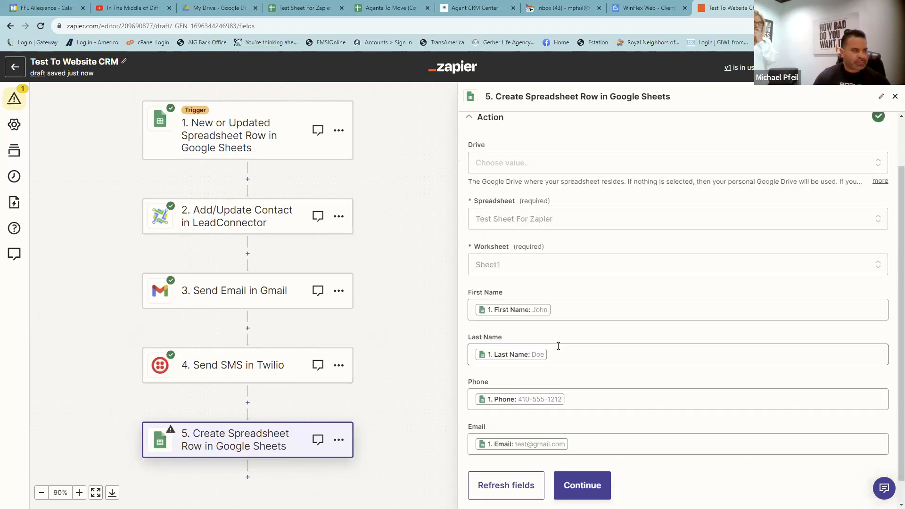
# - Test the step and confirm the new row in Test Sheet For Zapier
pyautogui.scroll(-1, 557, 424)
pyautogui.click(589, 473)
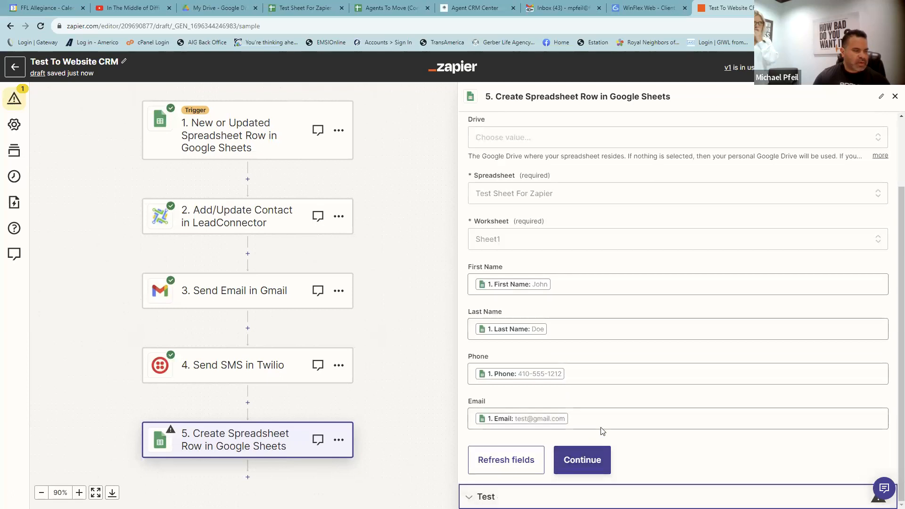
pyautogui.click(556, 474)
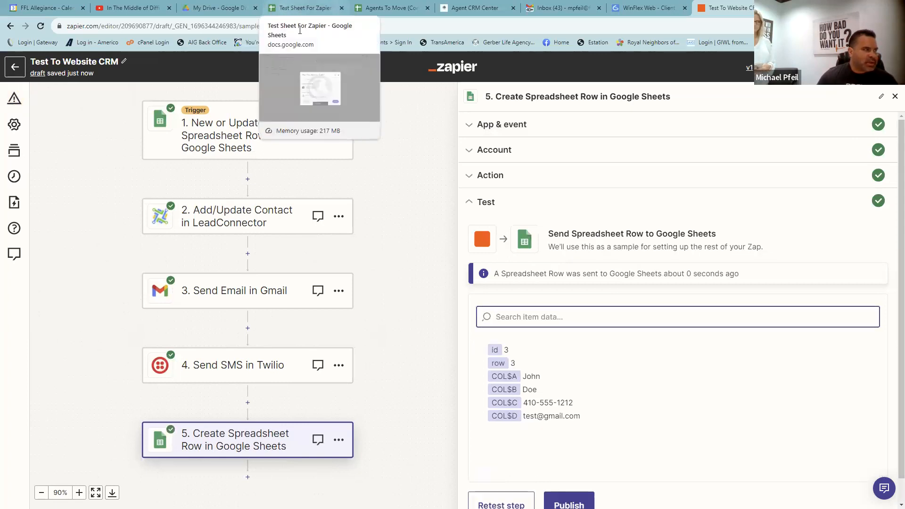
pyautogui.click(285, 7)
pyautogui.click(550, 367)
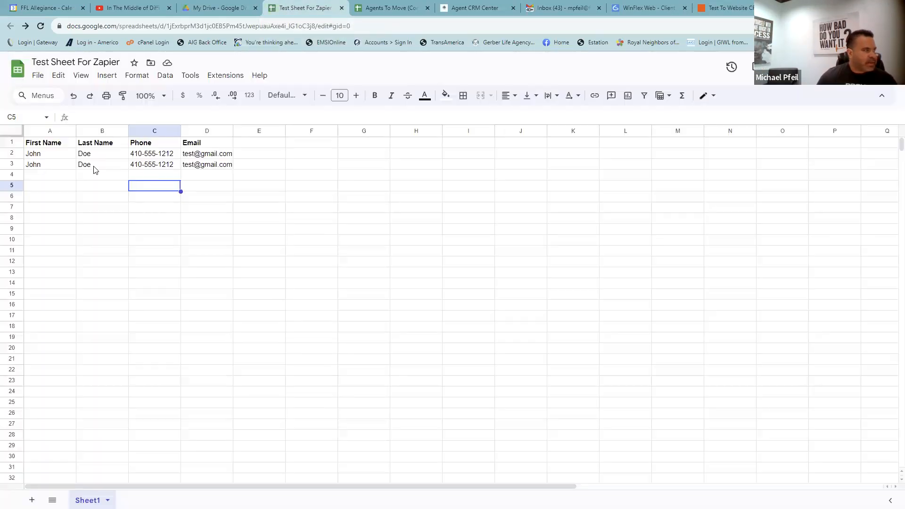